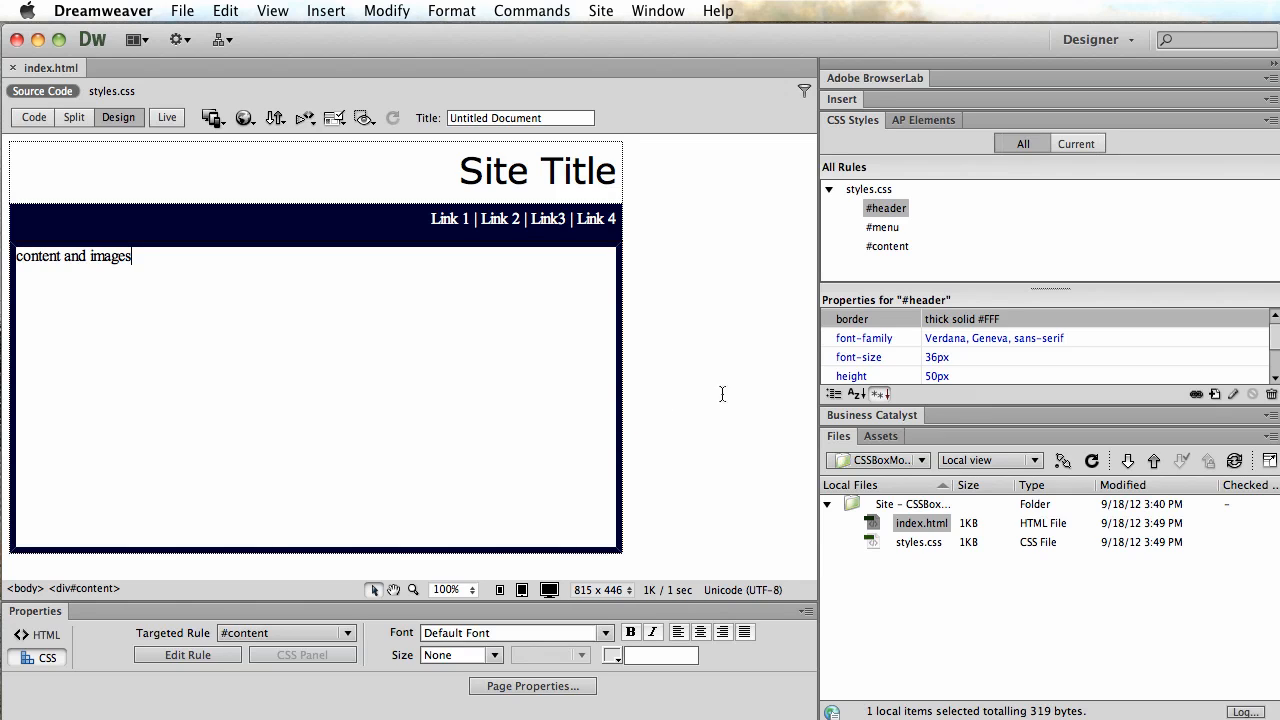
Step: Examine the HTML source and the styles.css rules of the open index.html page, and close the page
{"action": "left_click", "coordinate": [833, 394]}
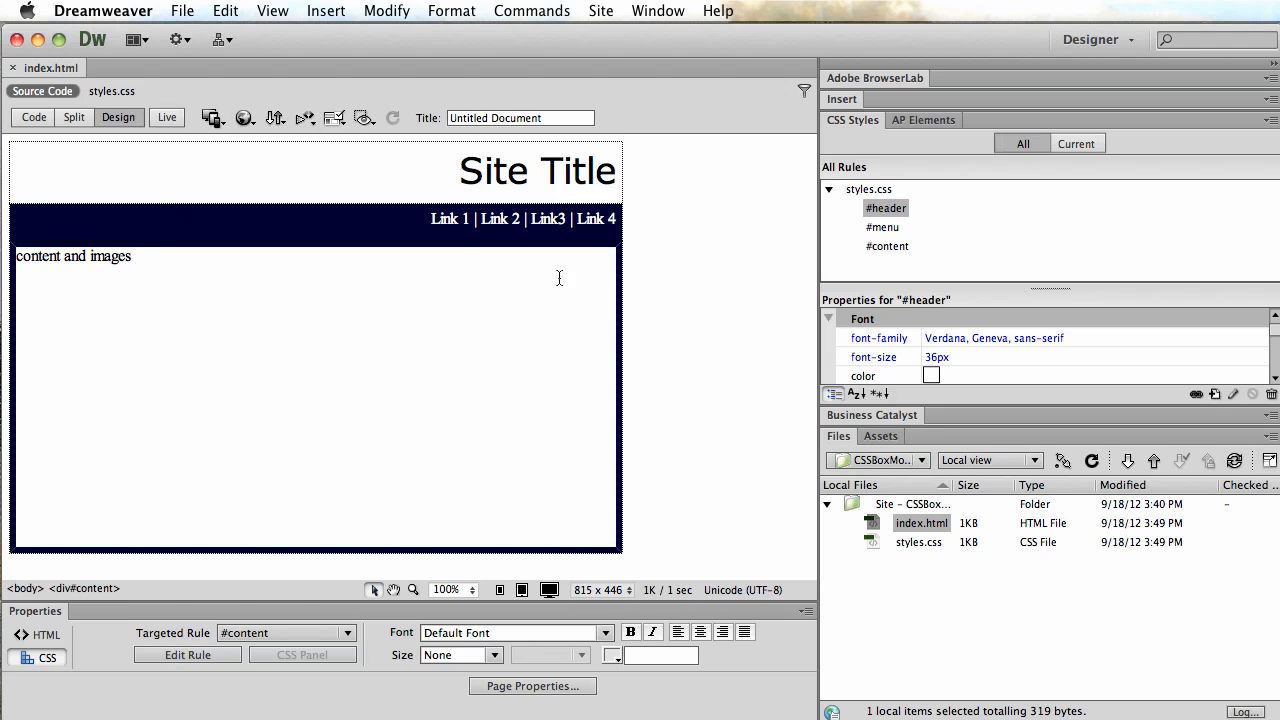
{"action": "left_click", "coordinate": [683, 210]}
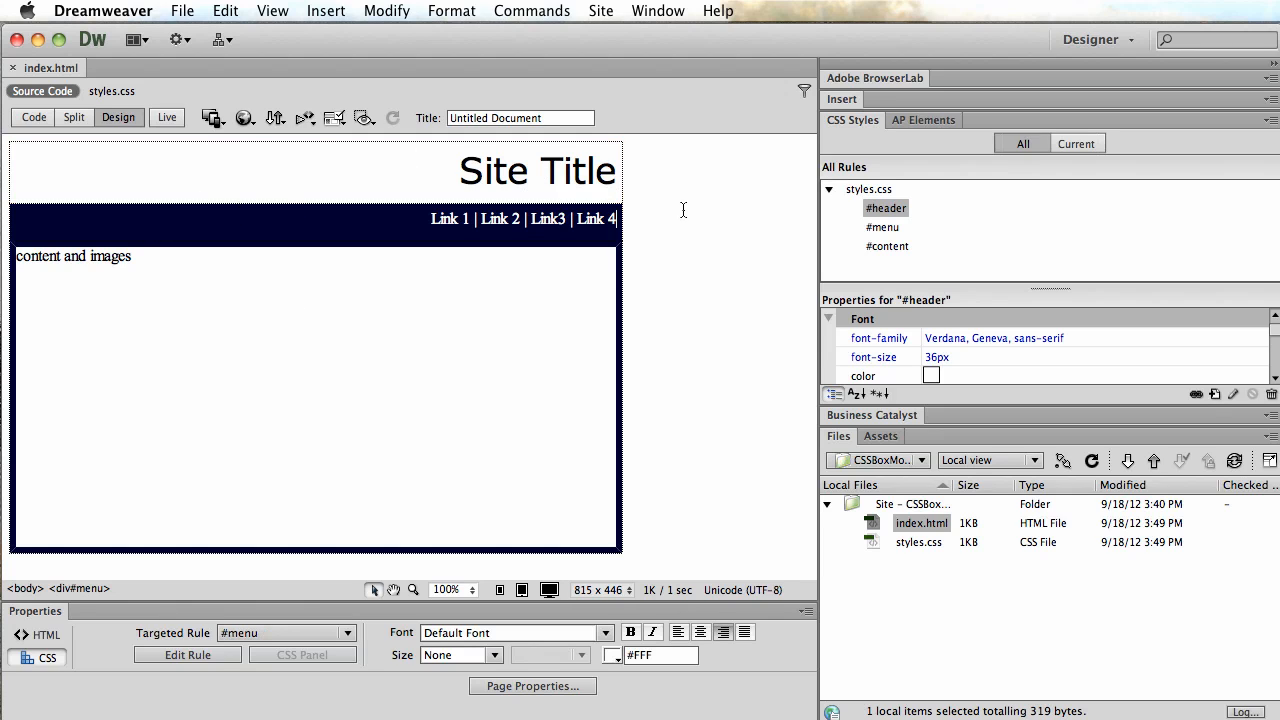
{"action": "left_click", "coordinate": [34, 118]}
{"action": "left_click_drag", "start_coordinate": [138, 358], "coordinate": [2, 137]}
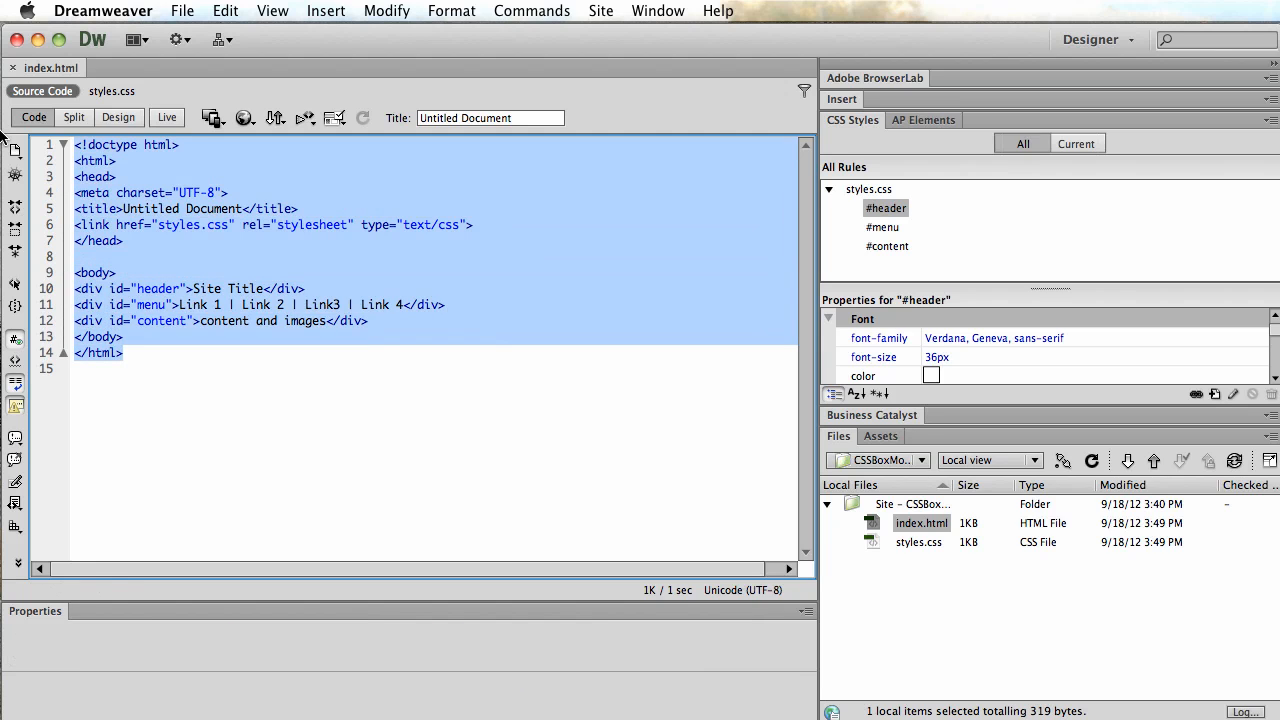
{"action": "left_click", "coordinate": [111, 91]}
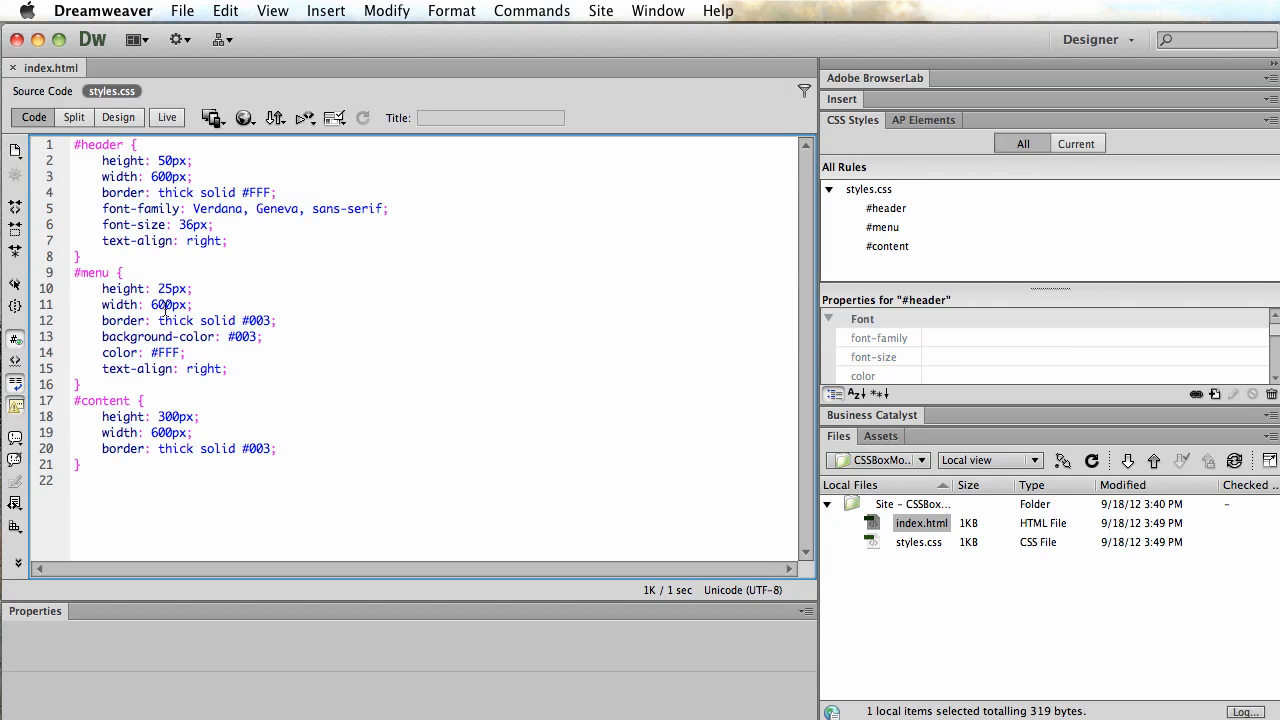
{"action": "left_click_drag", "start_coordinate": [126, 482], "coordinate": [131, 124]}
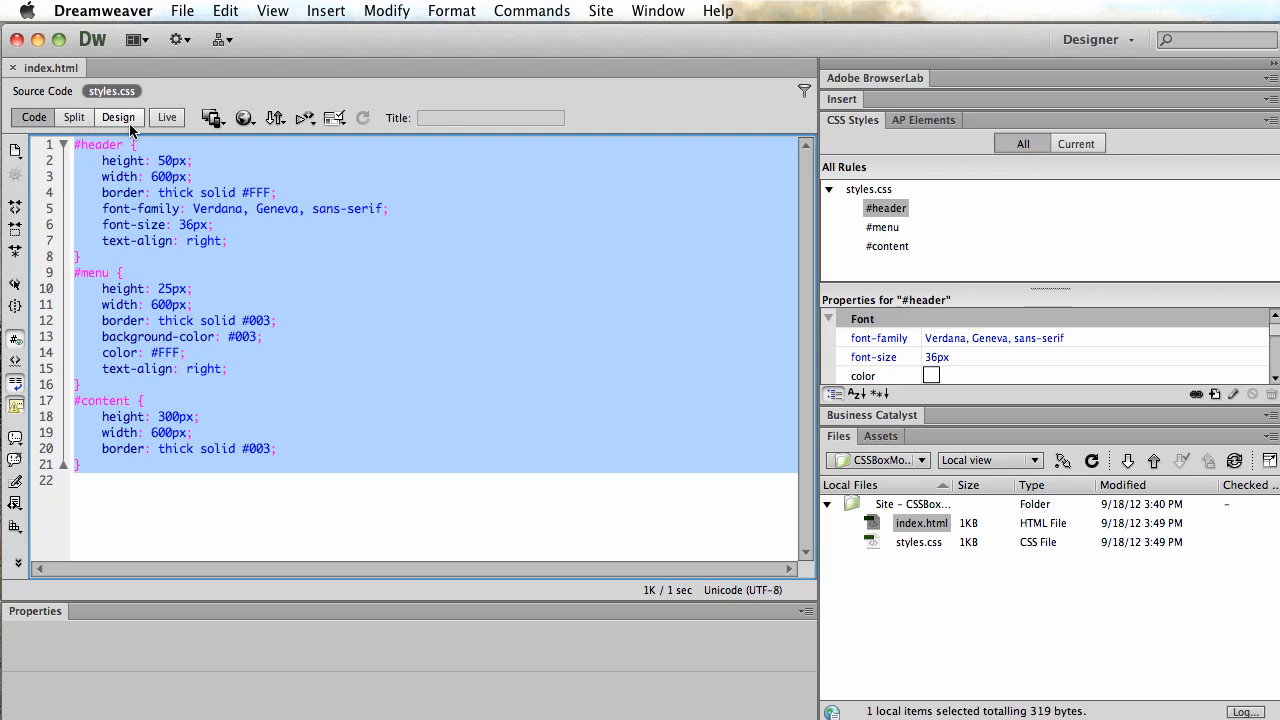
{"action": "left_click", "coordinate": [130, 122]}
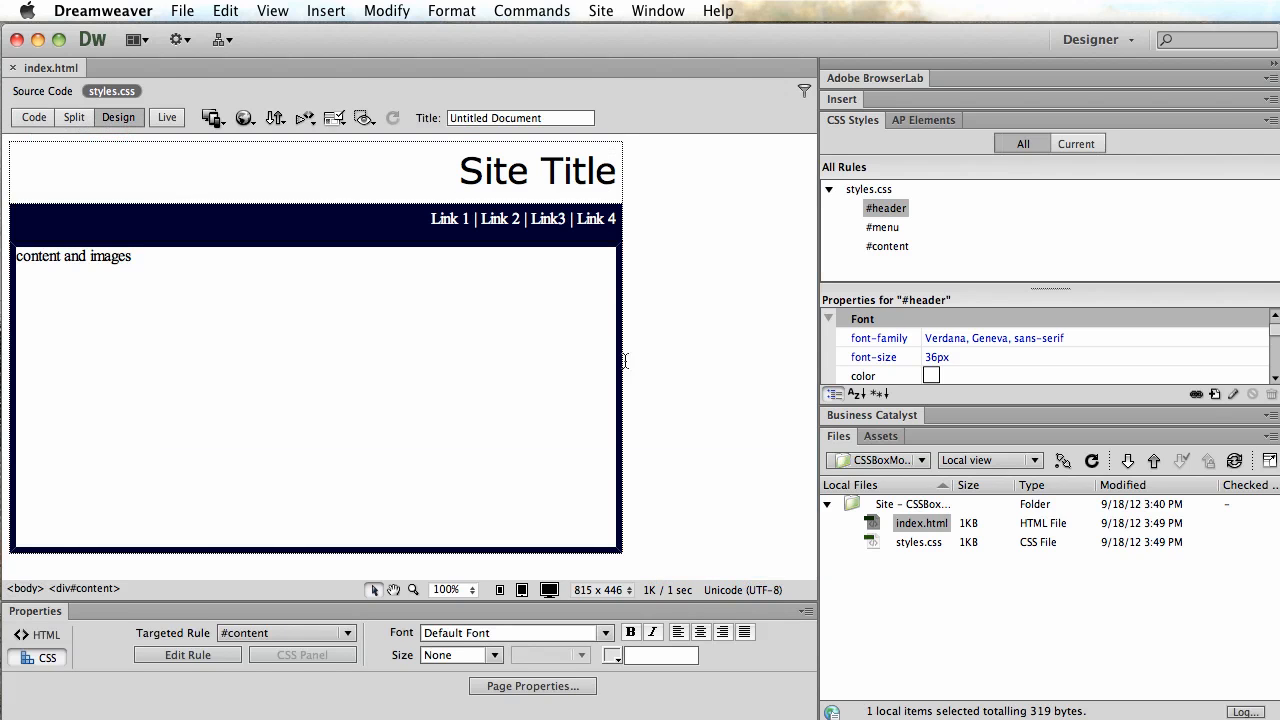
{"action": "left_click", "coordinate": [13, 68]}
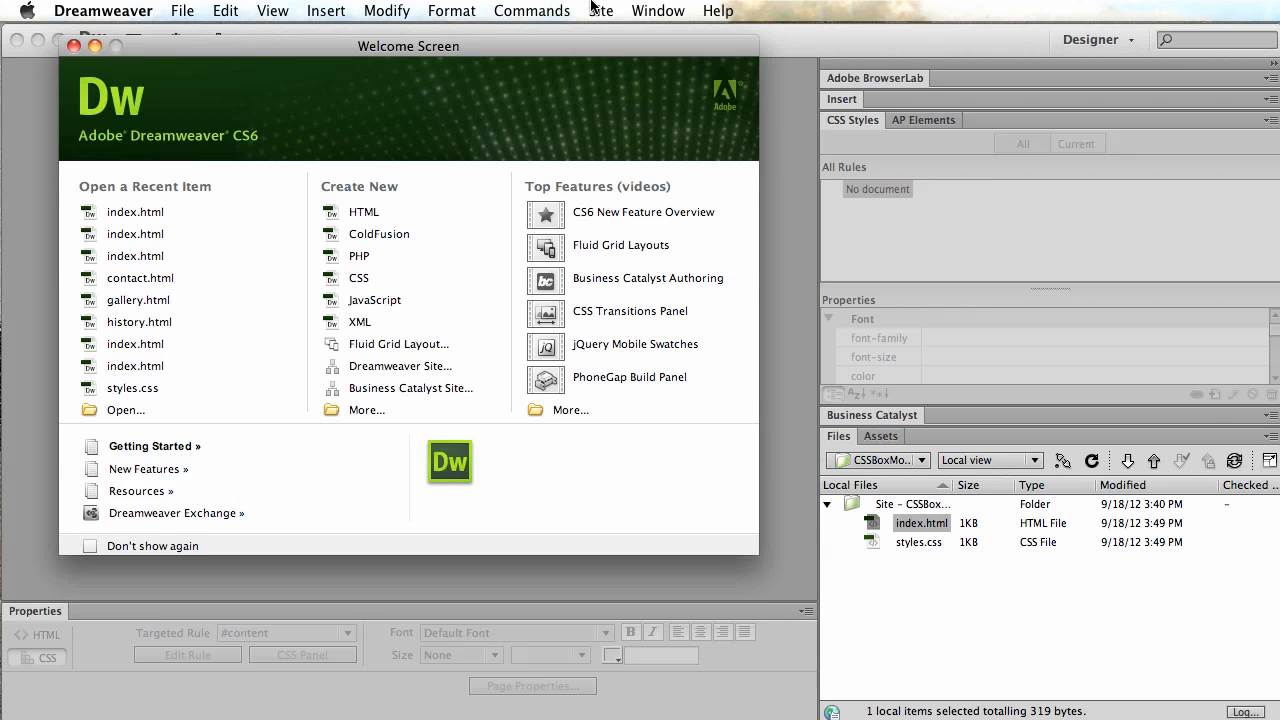
Step: Start a new site and choose a new folder named CSSStandardLayout inside class-sites as its local site folder
{"action": "left_click", "coordinate": [596, 10]}
{"action": "left_click", "coordinate": [617, 36]}
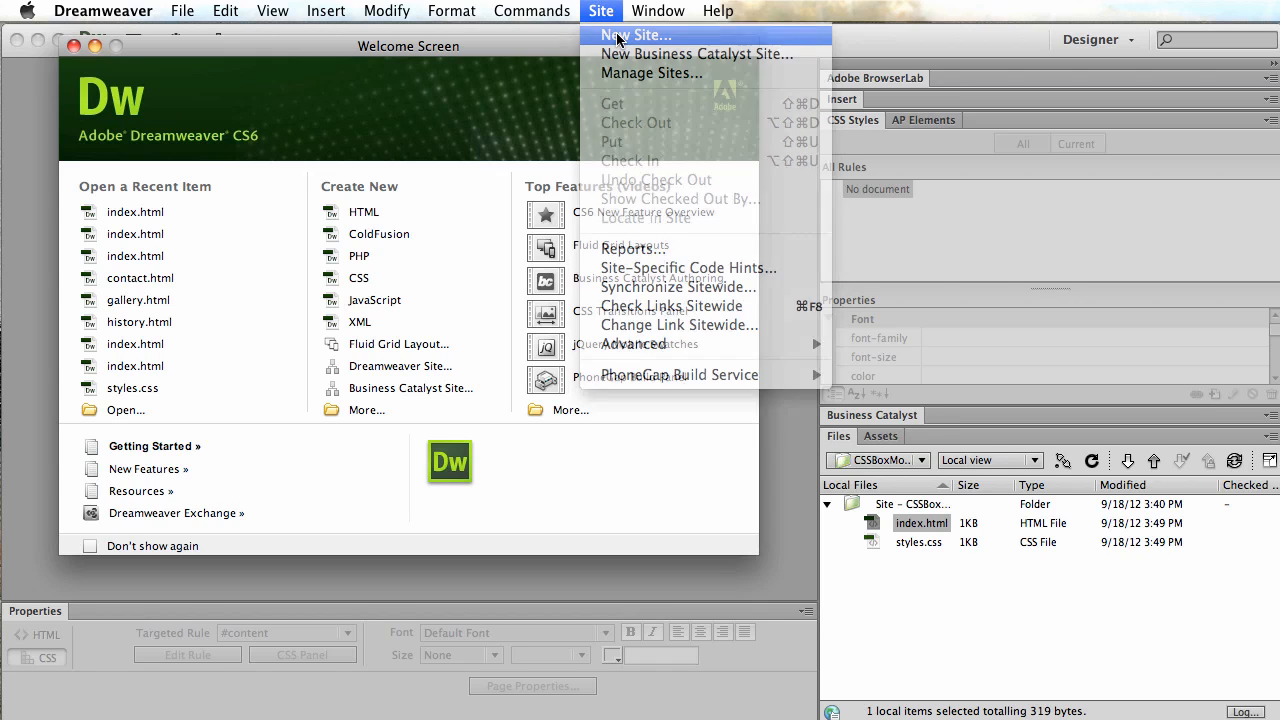
{"action": "left_click_drag", "start_coordinate": [1178, 446], "coordinate": [509, 131]}
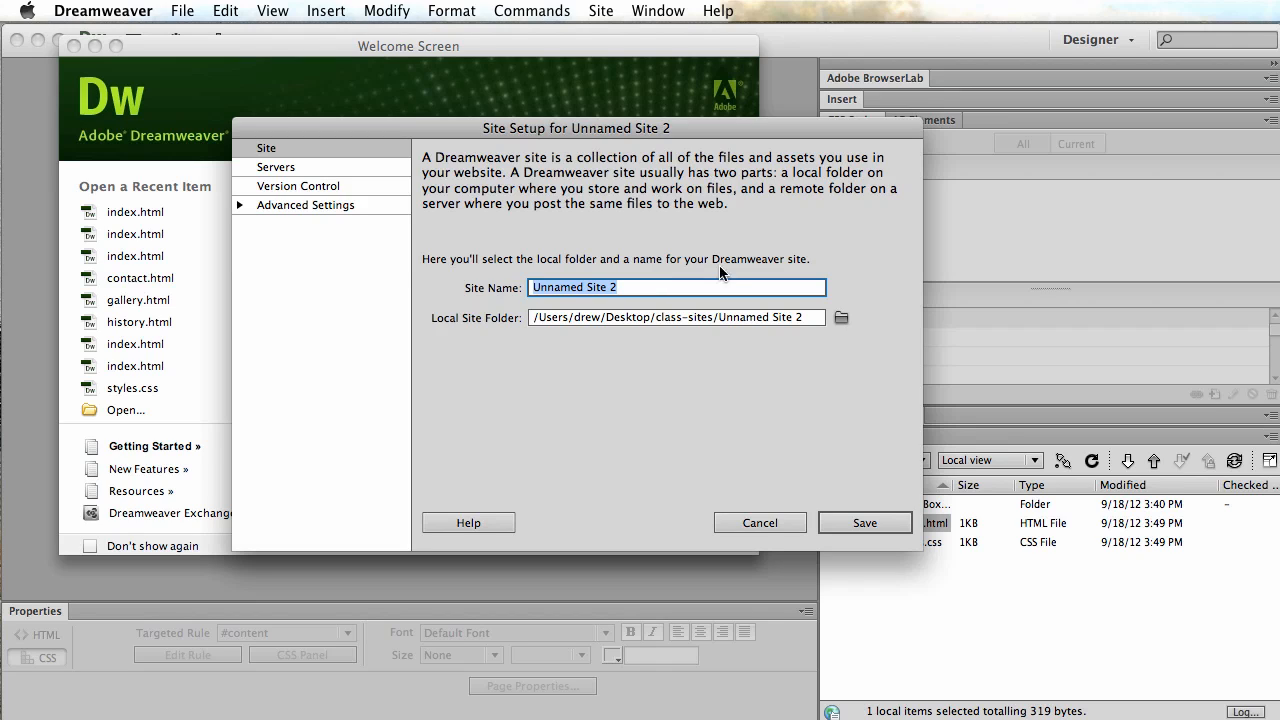
{"action": "left_click", "coordinate": [841, 317]}
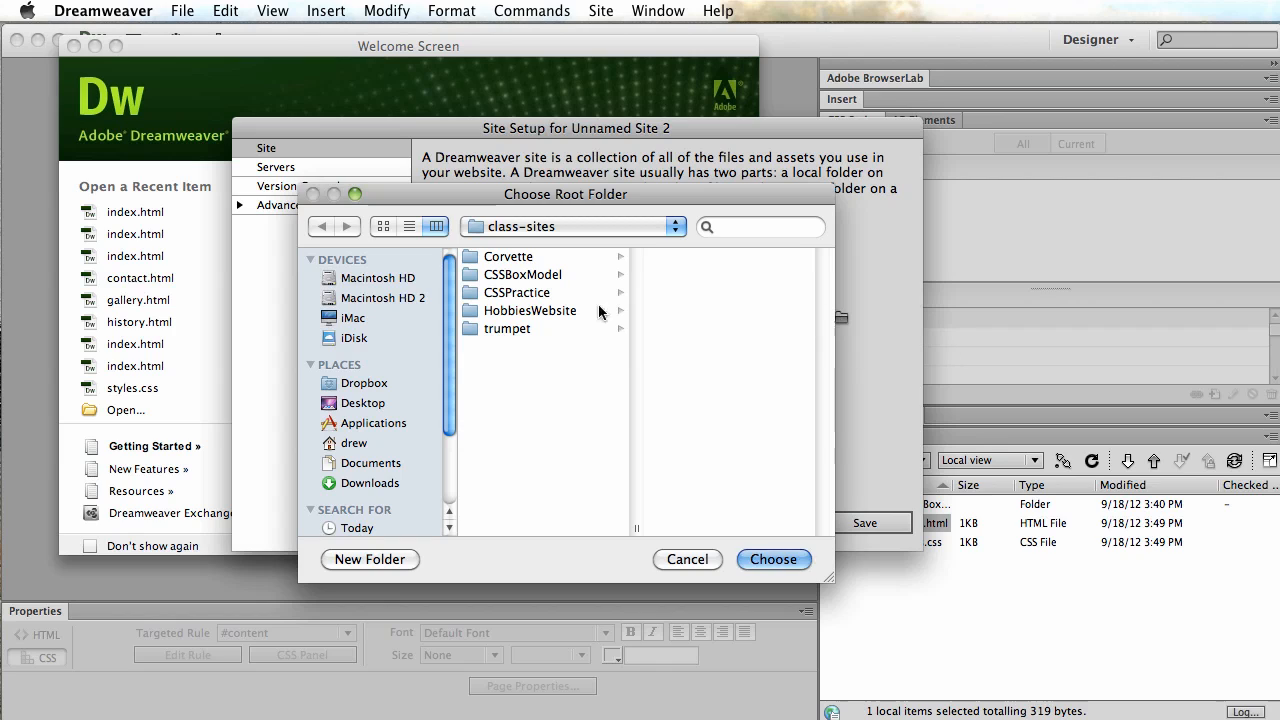
{"action": "left_click", "coordinate": [413, 559]}
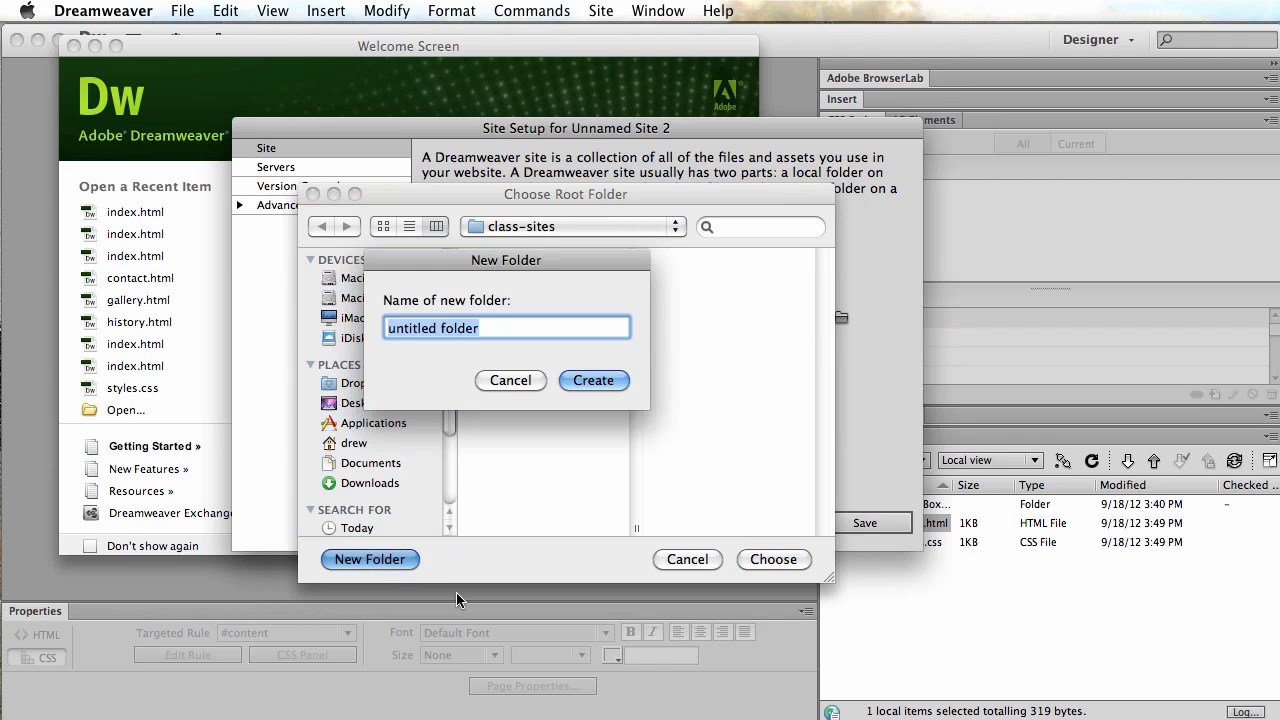
{"action": "type", "text": "CSS"}
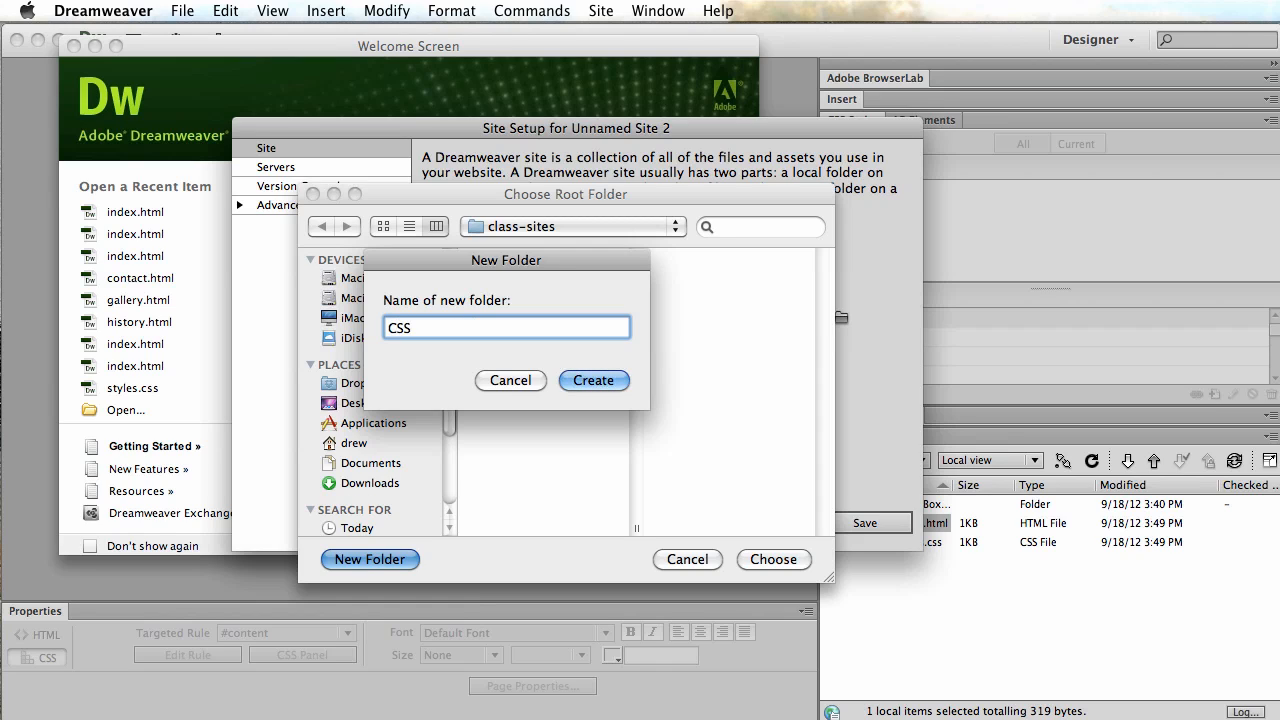
{"action": "type", "text": "StandardLayout"}
{"action": "left_click", "coordinate": [597, 380]}
{"action": "left_click", "coordinate": [773, 559]}
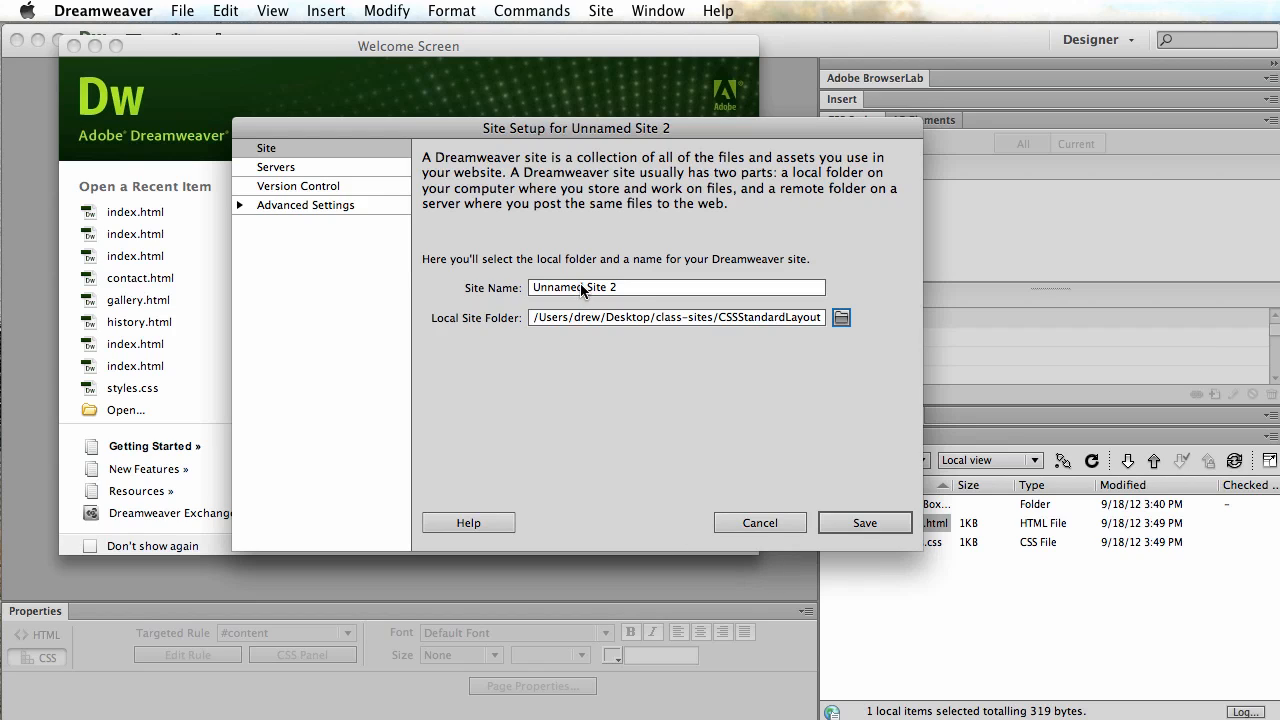
Step: Name the new site CSSLayout and save the site setup
{"action": "left_click_drag", "start_coordinate": [640, 290], "coordinate": [530, 290]}
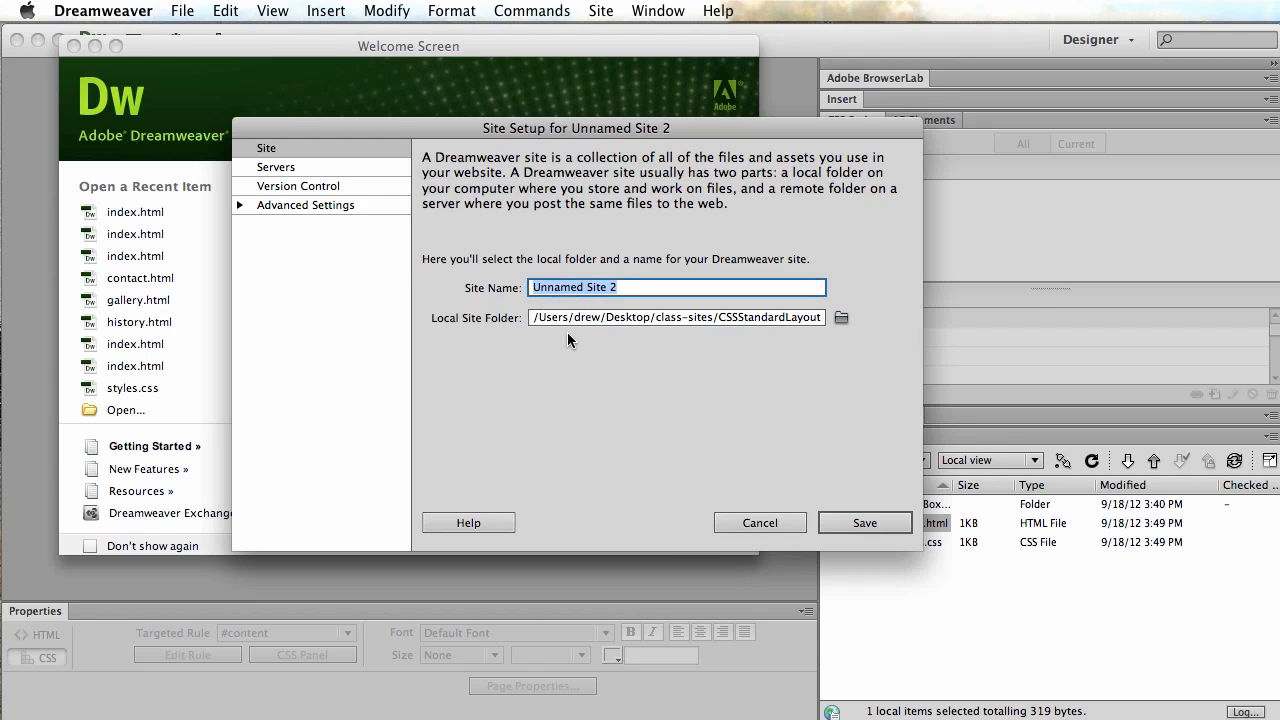
{"action": "type", "text": "CSSLayout"}
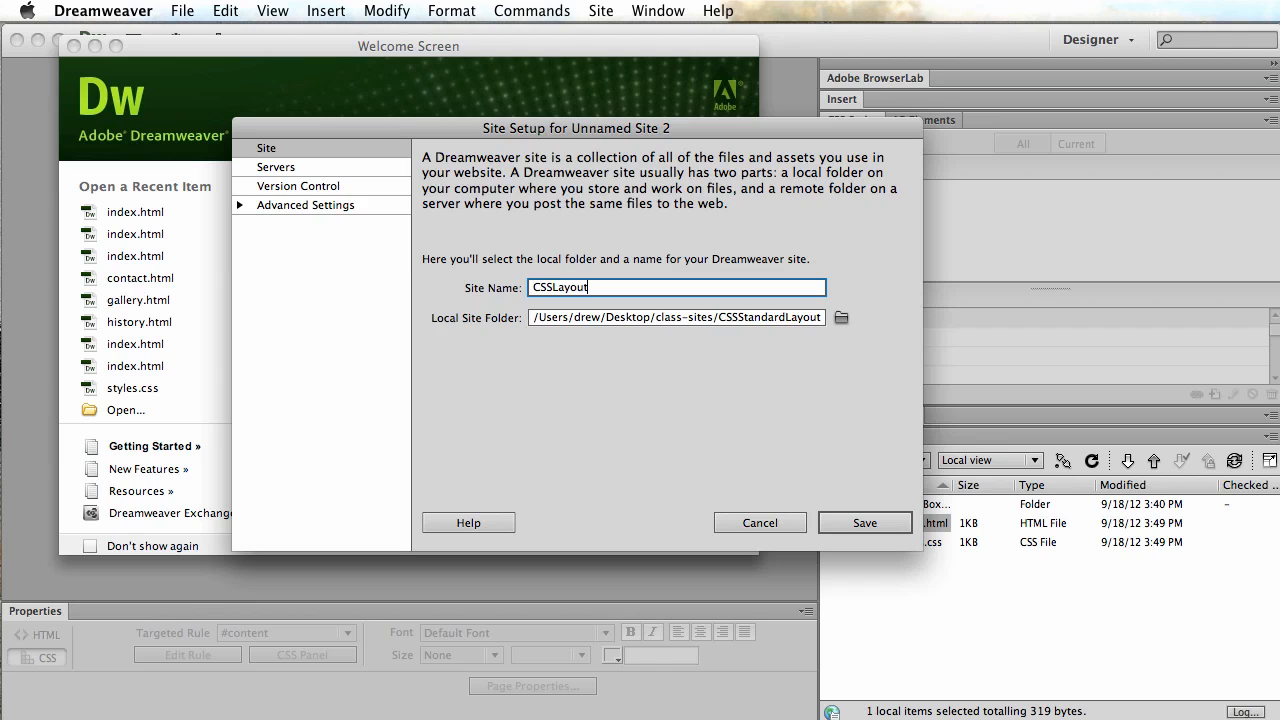
{"action": "left_click", "coordinate": [856, 523]}
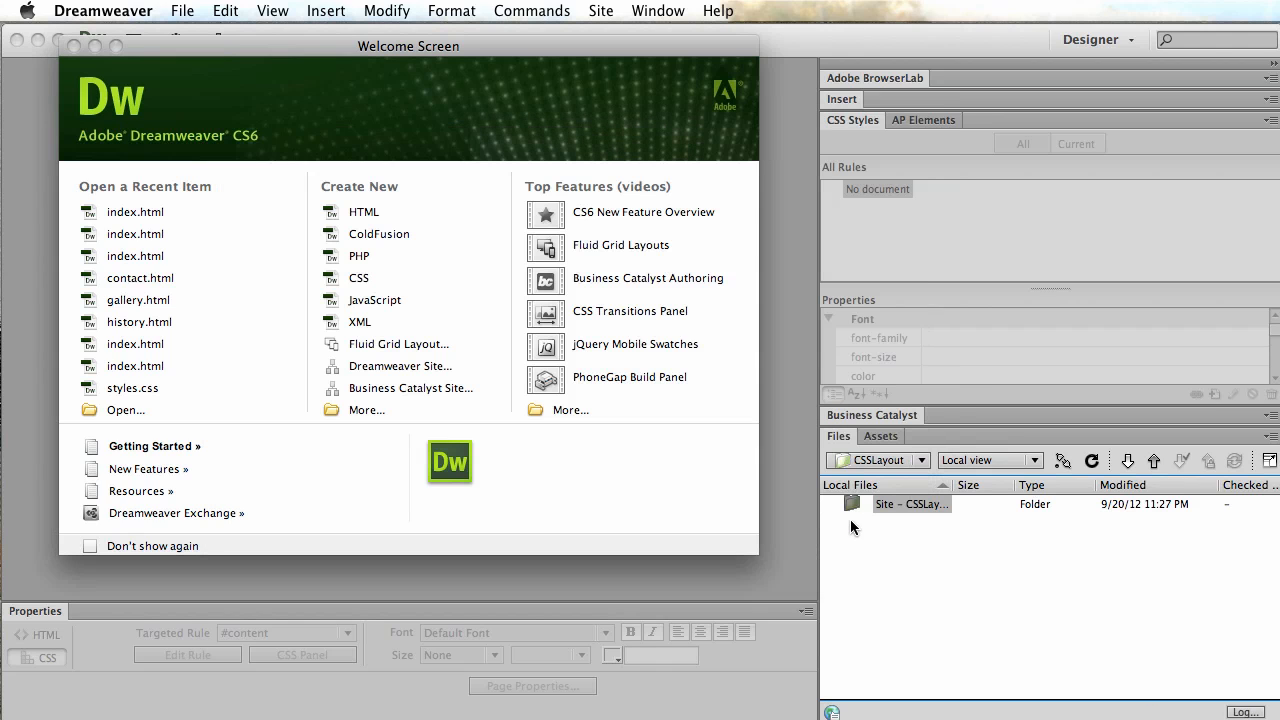
Step: Create a blank HTML page without a layout, using the HTML 5 DocType
{"action": "left_click", "coordinate": [180, 10]}
{"action": "left_click", "coordinate": [190, 36]}
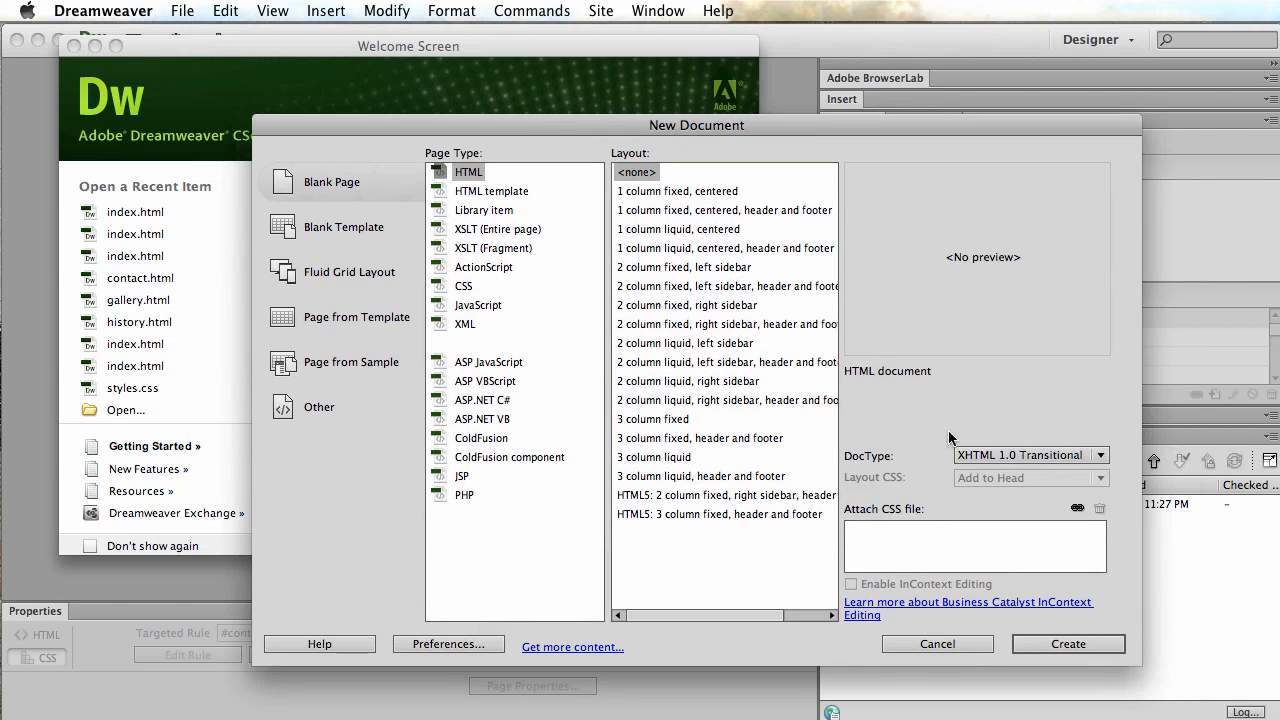
{"action": "left_click", "coordinate": [990, 455]}
{"action": "left_click", "coordinate": [992, 436]}
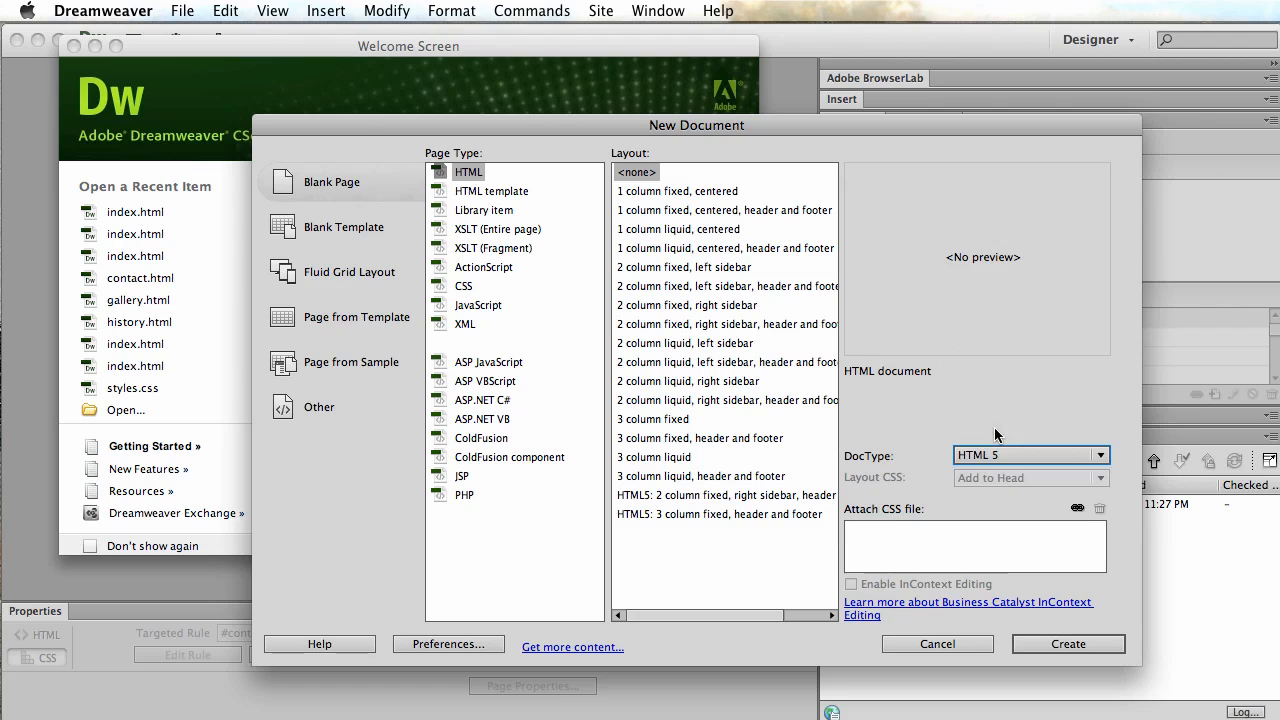
{"action": "left_click", "coordinate": [1086, 644]}
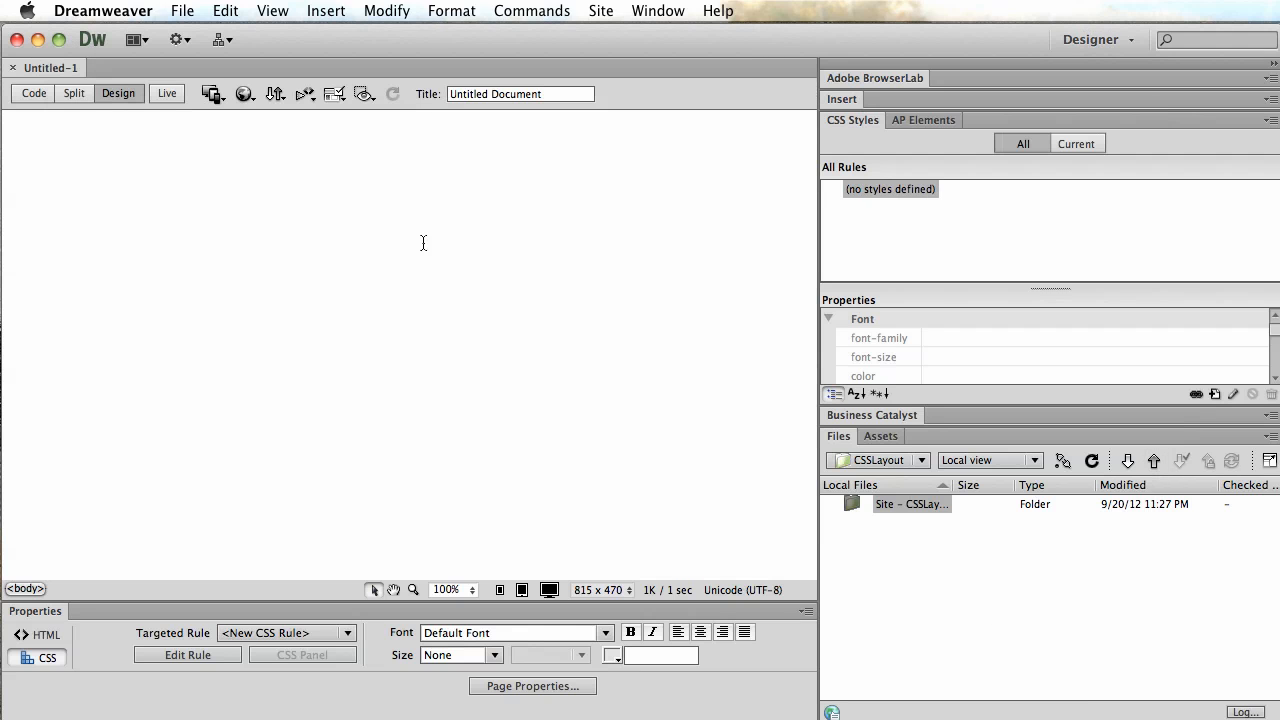
Step: Save the new page as index.html in the CSSStandardLayout folder
{"action": "left_click", "coordinate": [182, 9]}
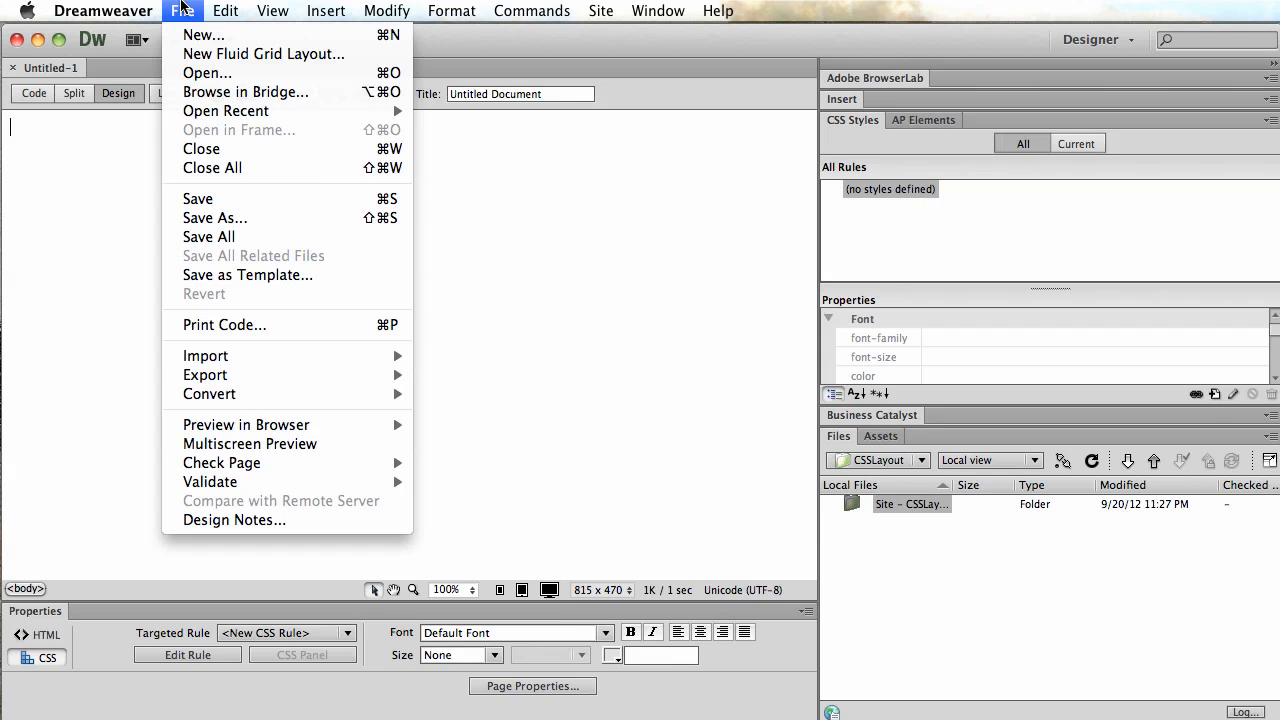
{"action": "left_click", "coordinate": [222, 200]}
{"action": "left_click_drag", "start_coordinate": [1253, 275], "coordinate": [603, 130]}
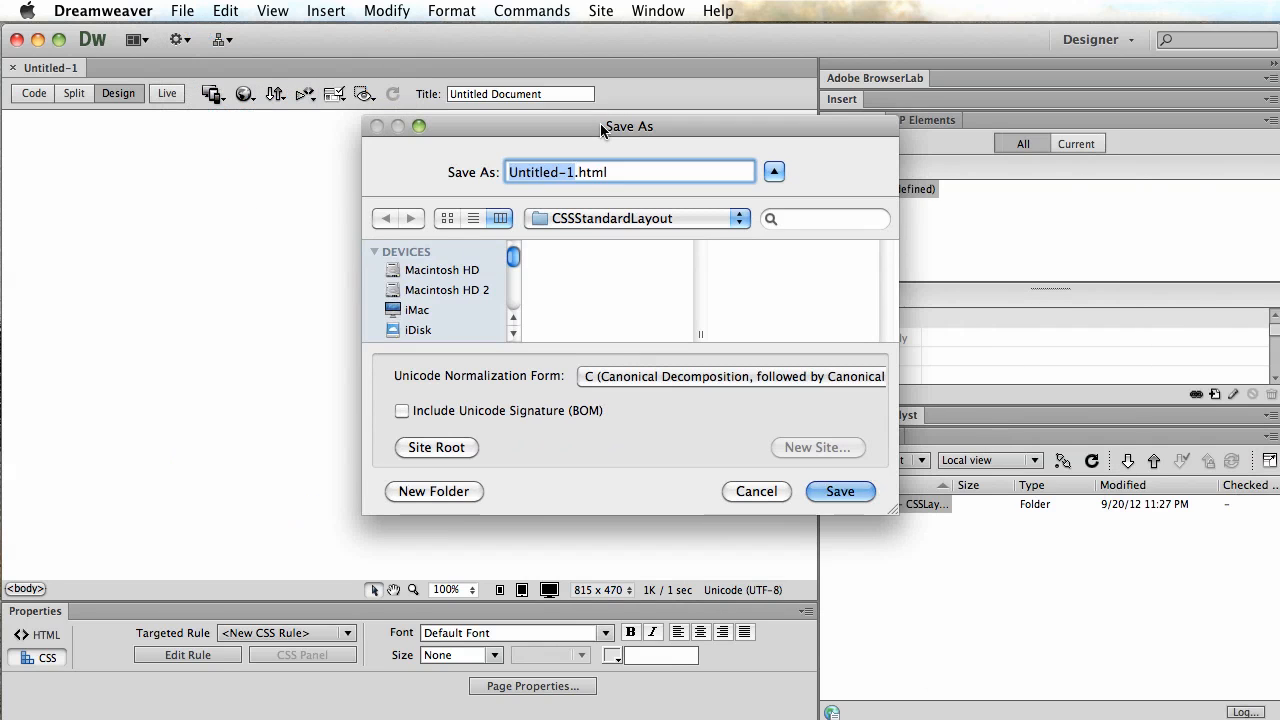
{"action": "type", "text": "index"}
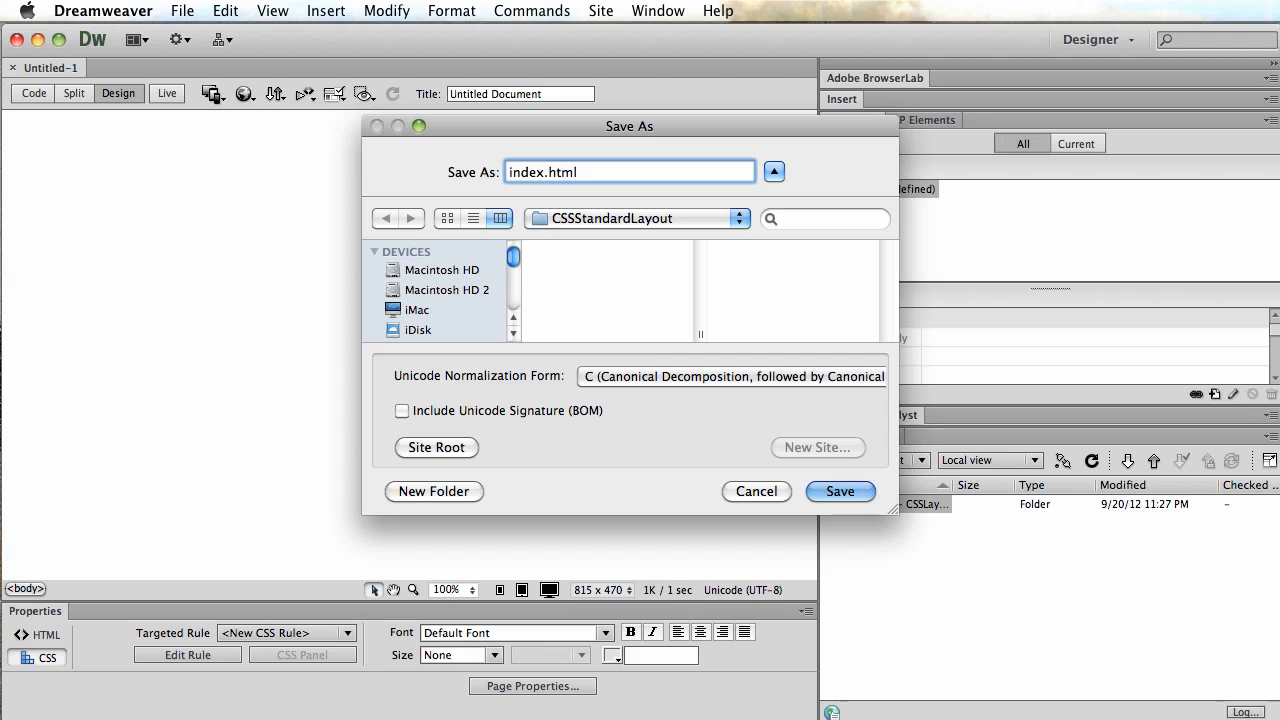
{"action": "key", "text": "Return"}
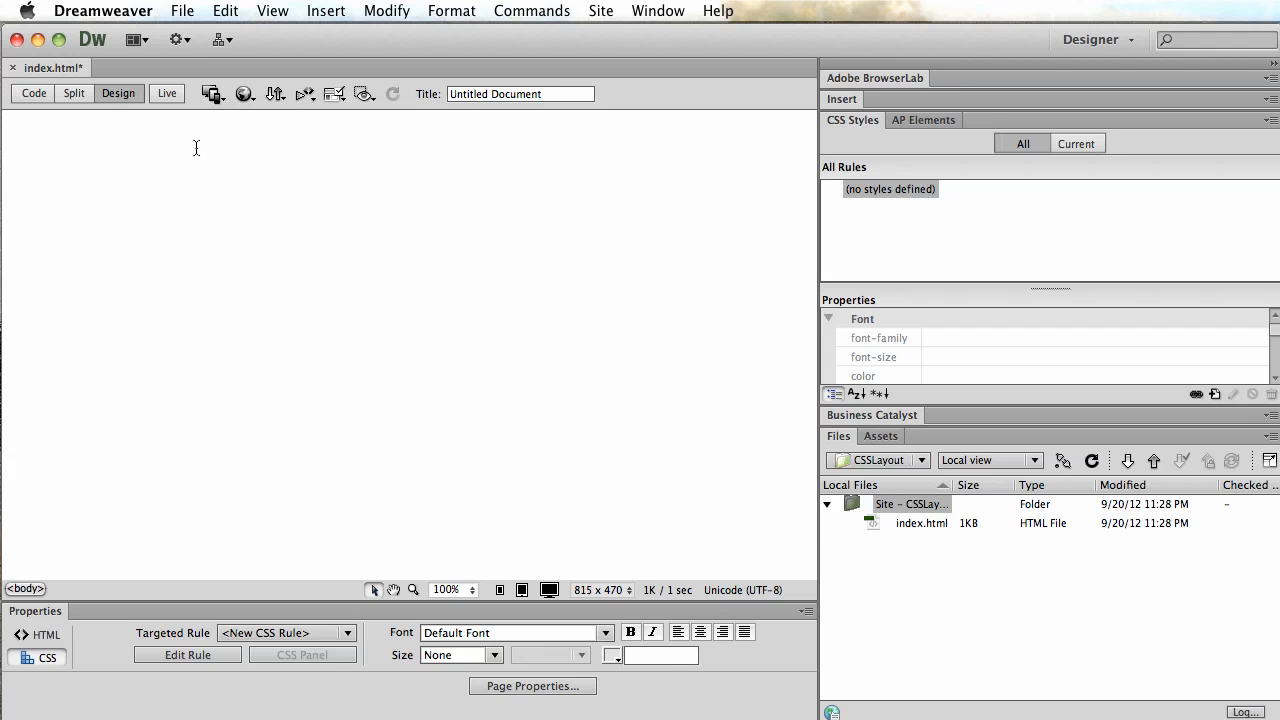
Step: Try out an AP Div by inserting one and moving it around the page, and delete it
{"action": "left_click", "coordinate": [330, 8]}
{"action": "mouse_move", "coordinate": [400, 181]}
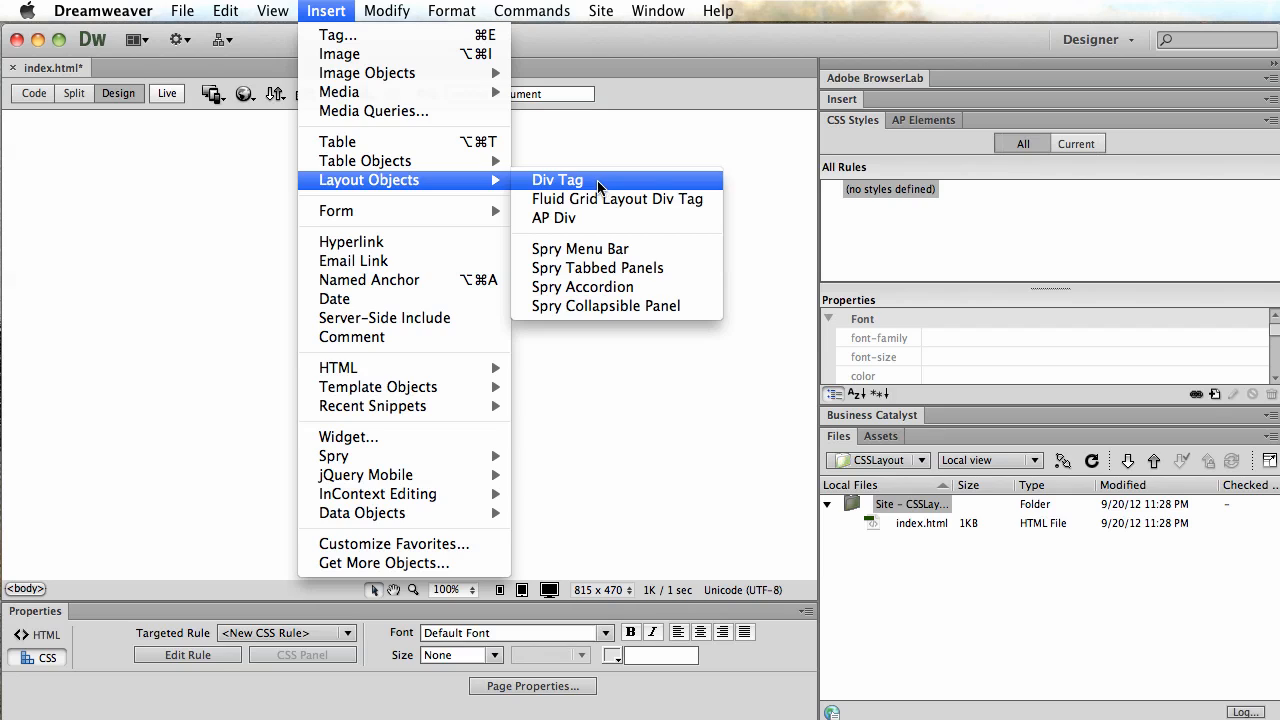
{"action": "left_click", "coordinate": [561, 222]}
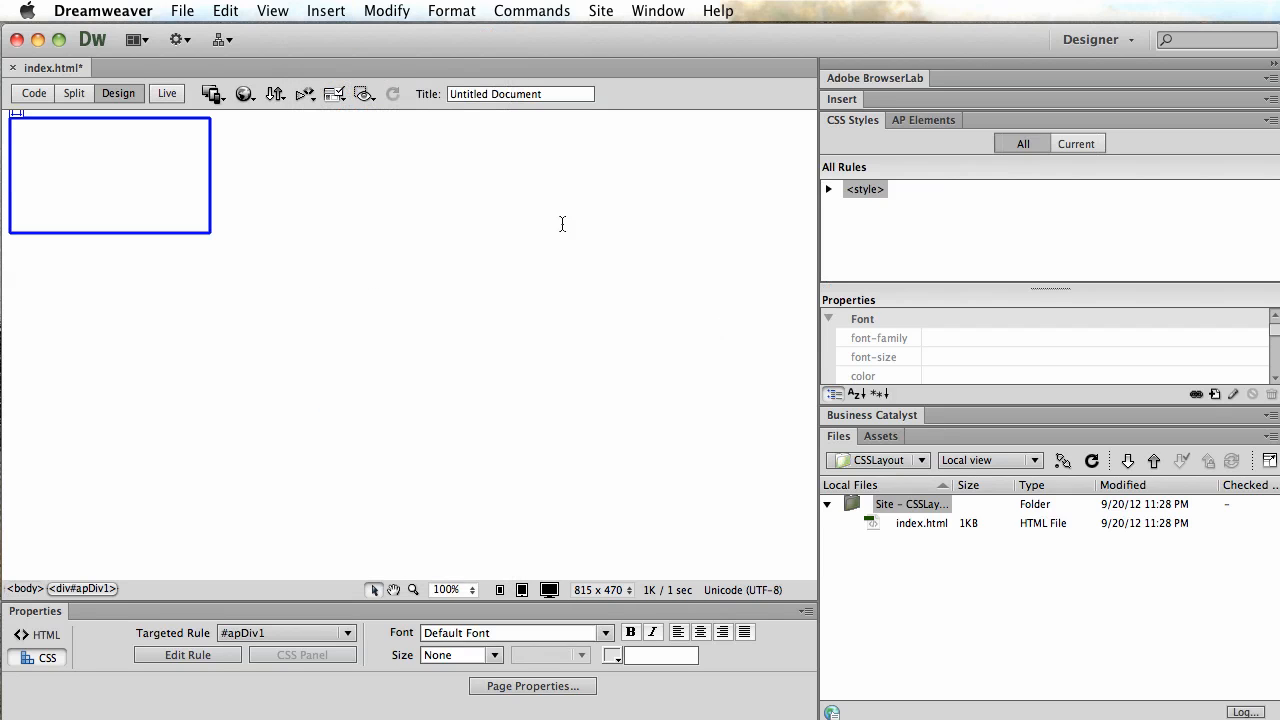
{"action": "left_click_drag", "start_coordinate": [16, 113], "coordinate": [119, 160]}
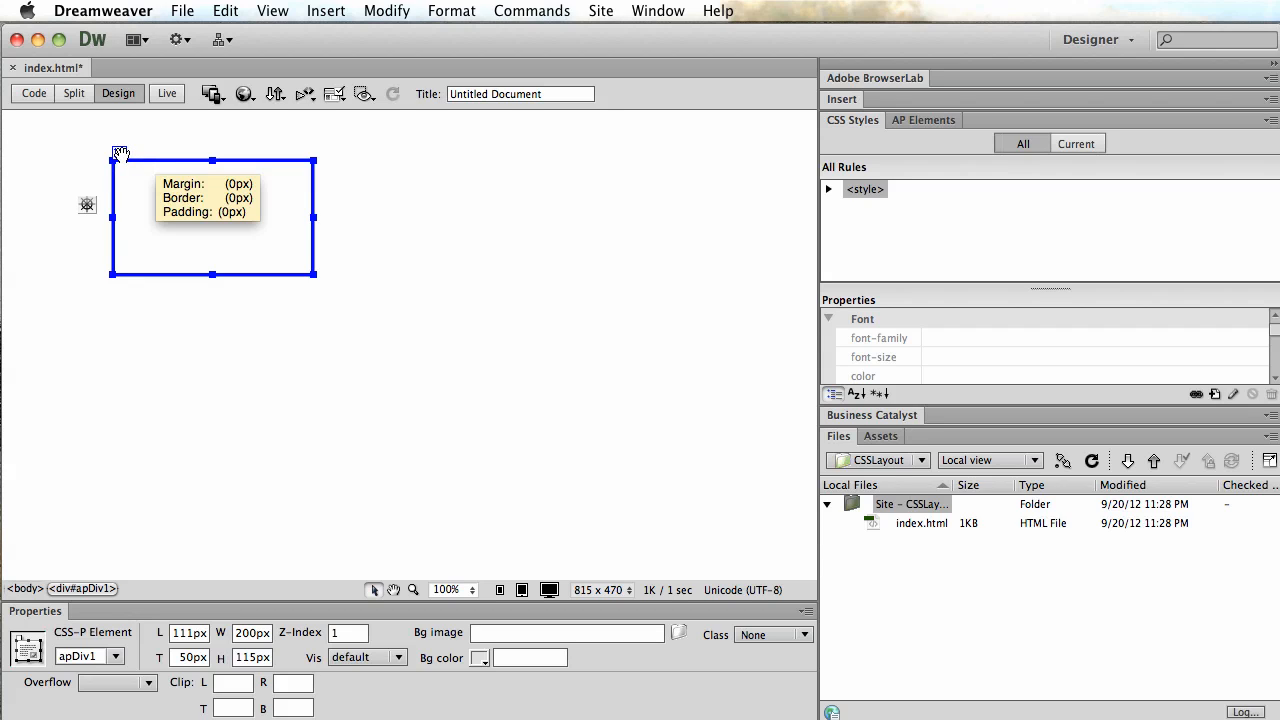
{"action": "left_click_drag", "start_coordinate": [119, 153], "coordinate": [147, 234]}
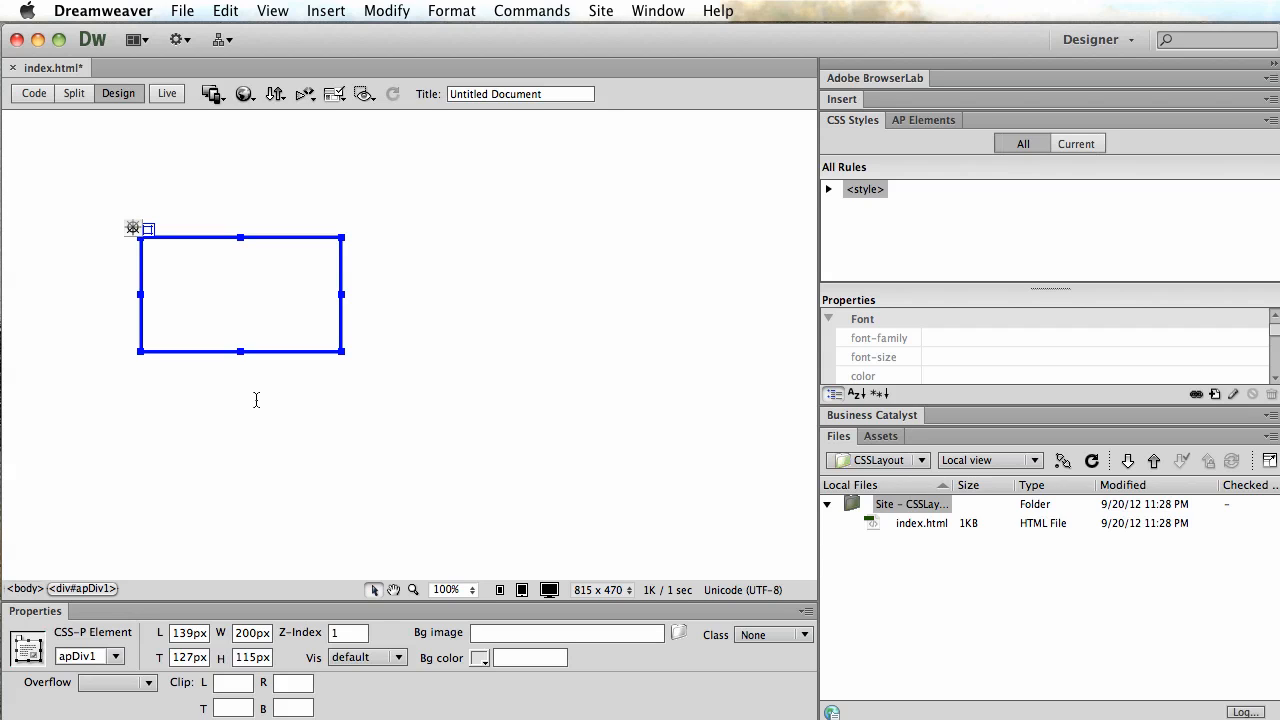
{"action": "left_click_drag", "start_coordinate": [148, 229], "coordinate": [218, 199]}
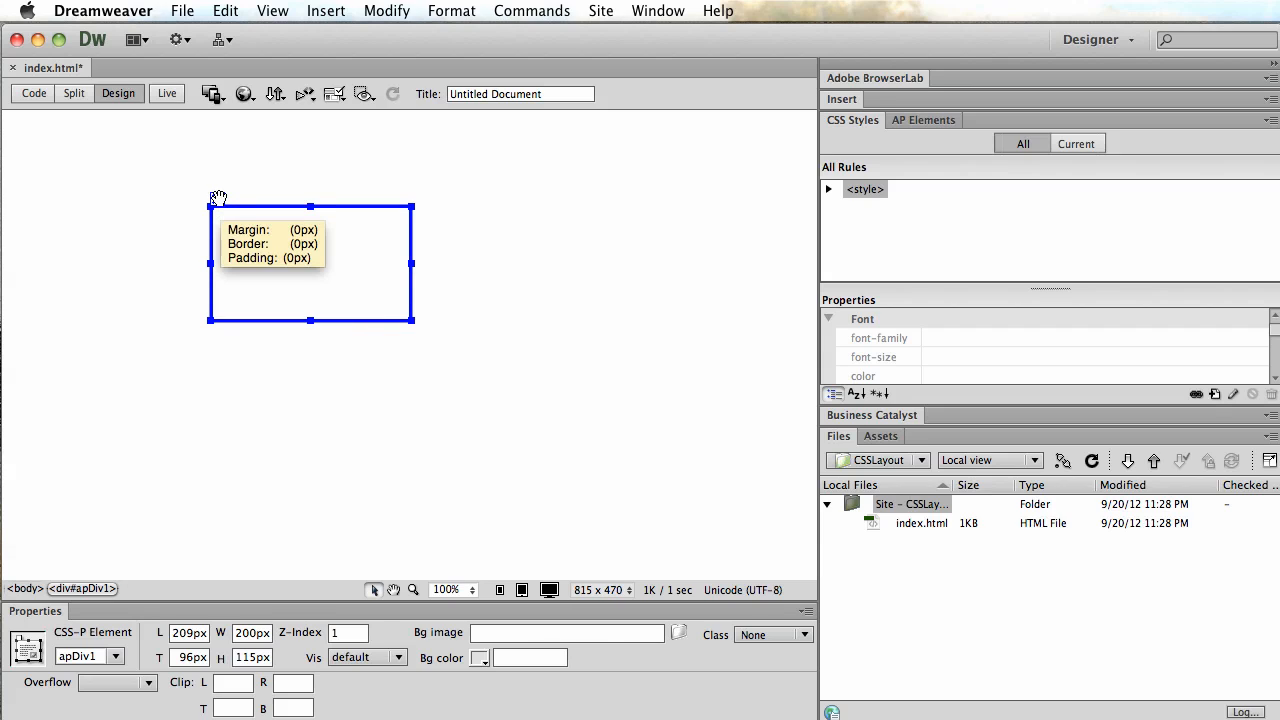
{"action": "key", "text": "Delete"}
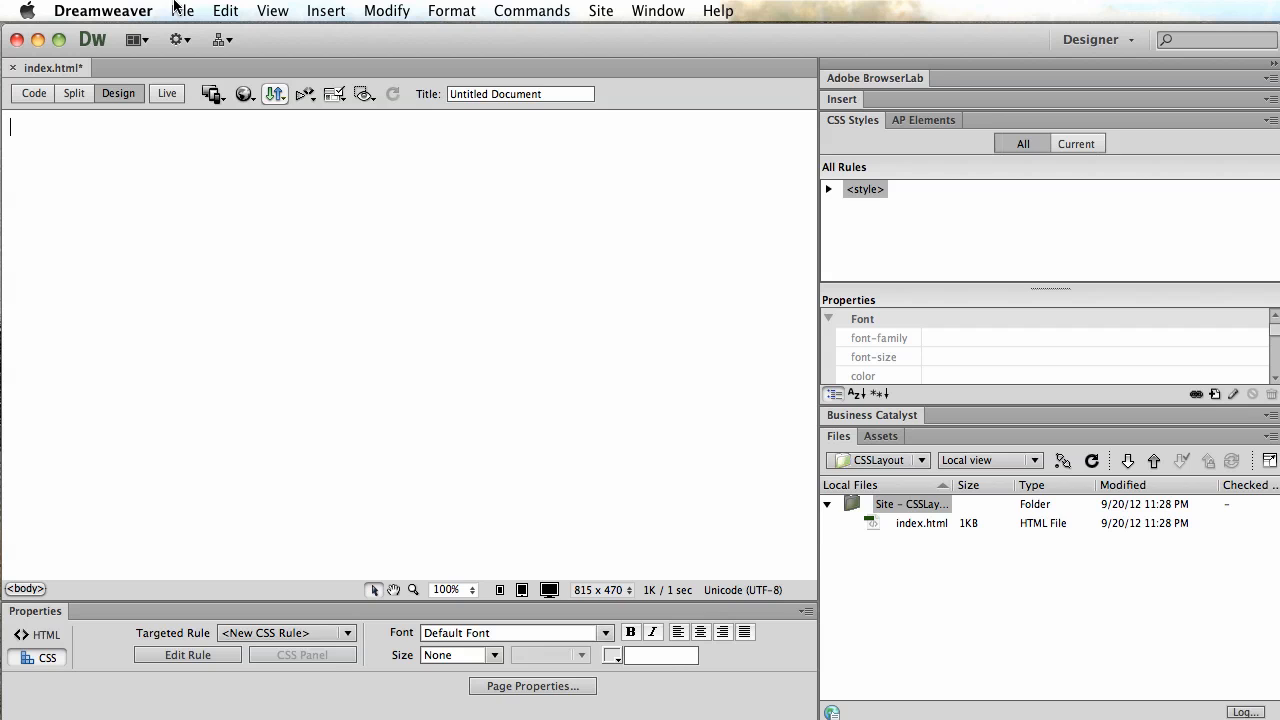
Step: Save index.html and insert a div tag with the ID container at the insertion point
{"action": "left_click", "coordinate": [178, 8]}
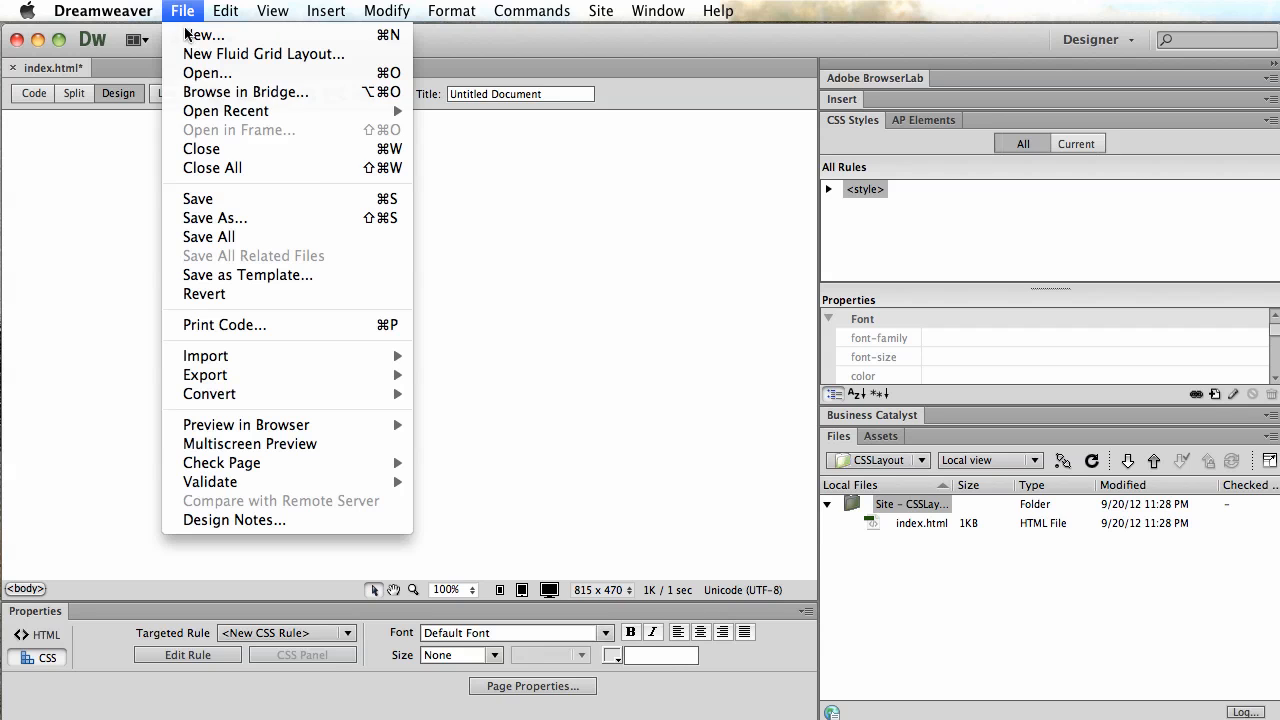
{"action": "left_click", "coordinate": [200, 199]}
{"action": "left_click", "coordinate": [325, 10]}
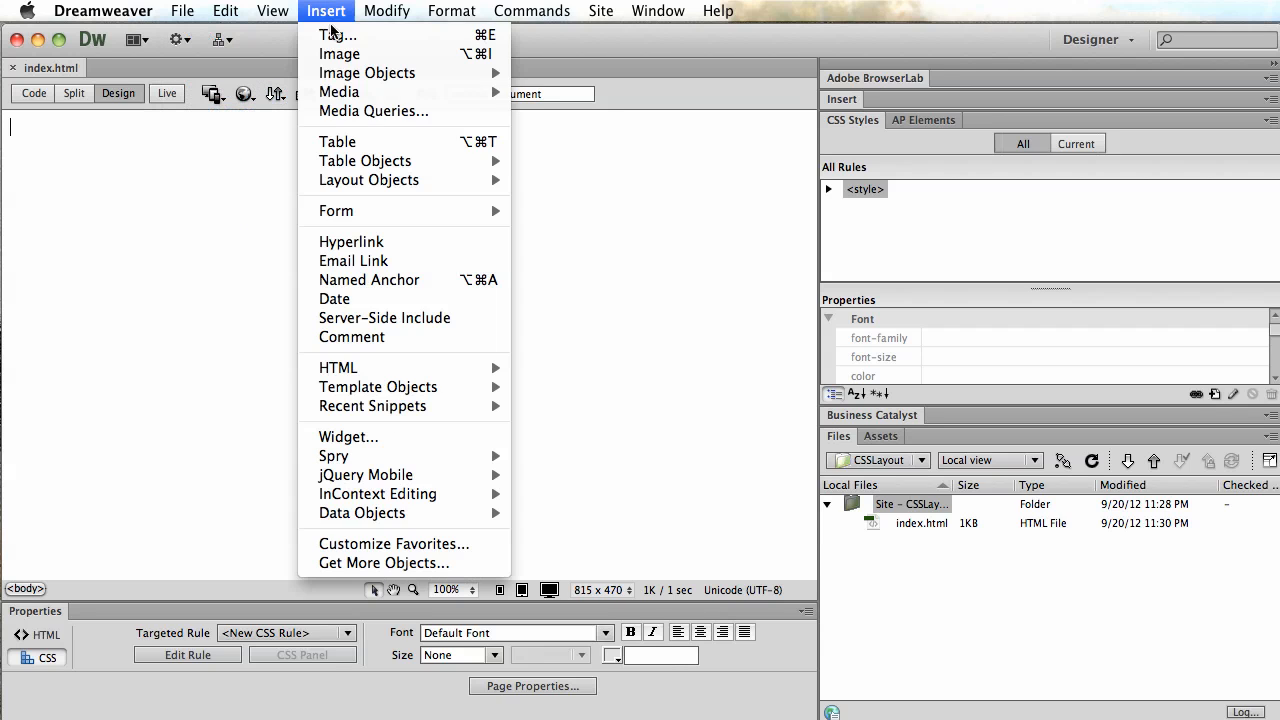
{"action": "mouse_move", "coordinate": [462, 179]}
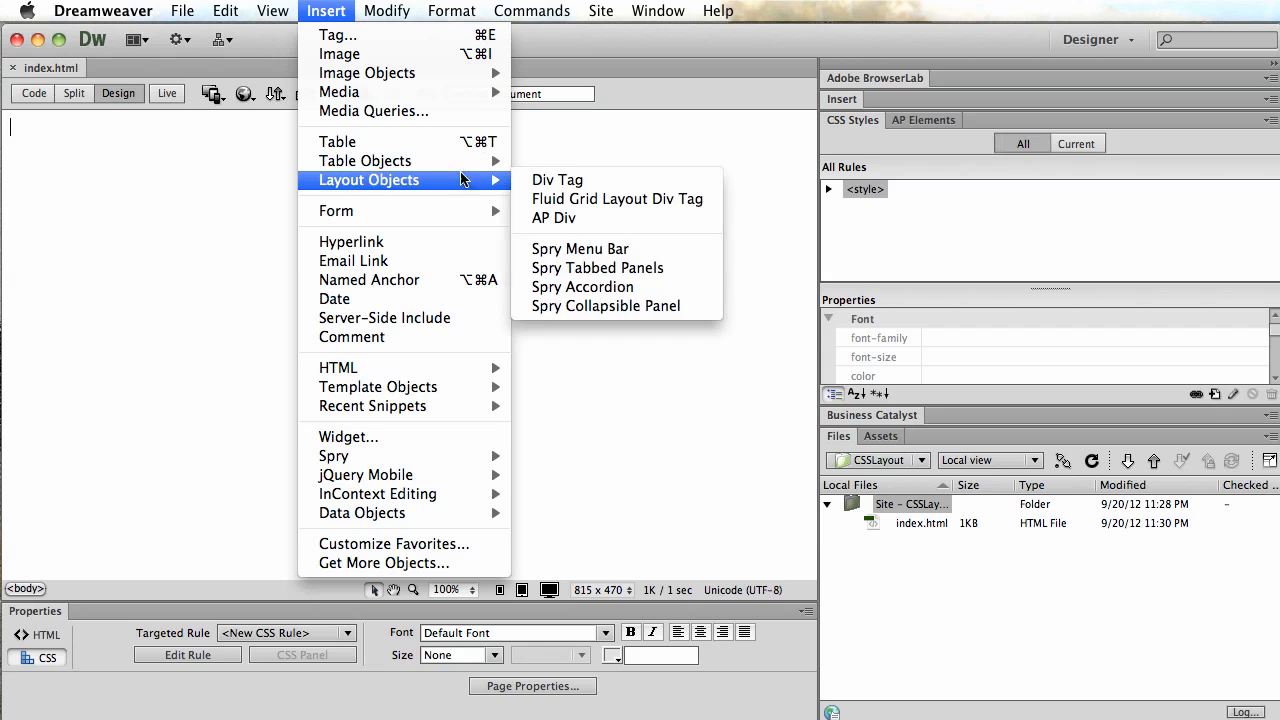
{"action": "left_click", "coordinate": [580, 180]}
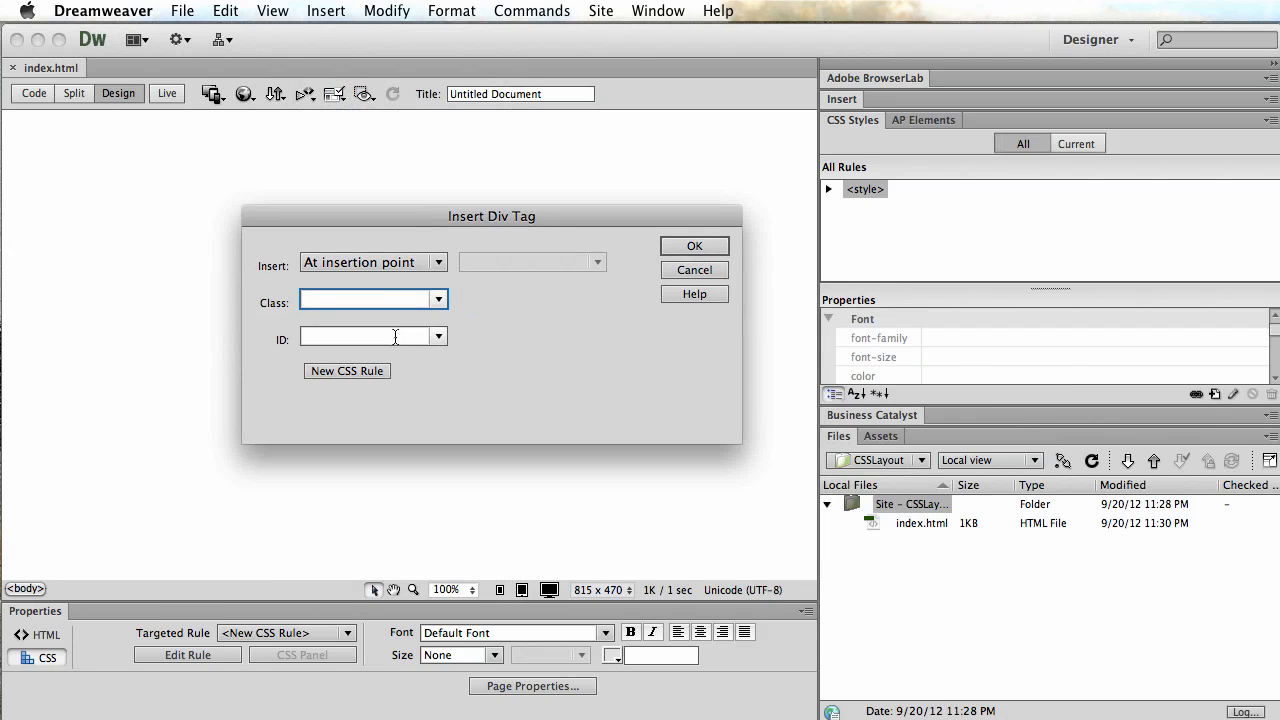
{"action": "left_click", "coordinate": [405, 343]}
{"action": "type", "text": "container"}
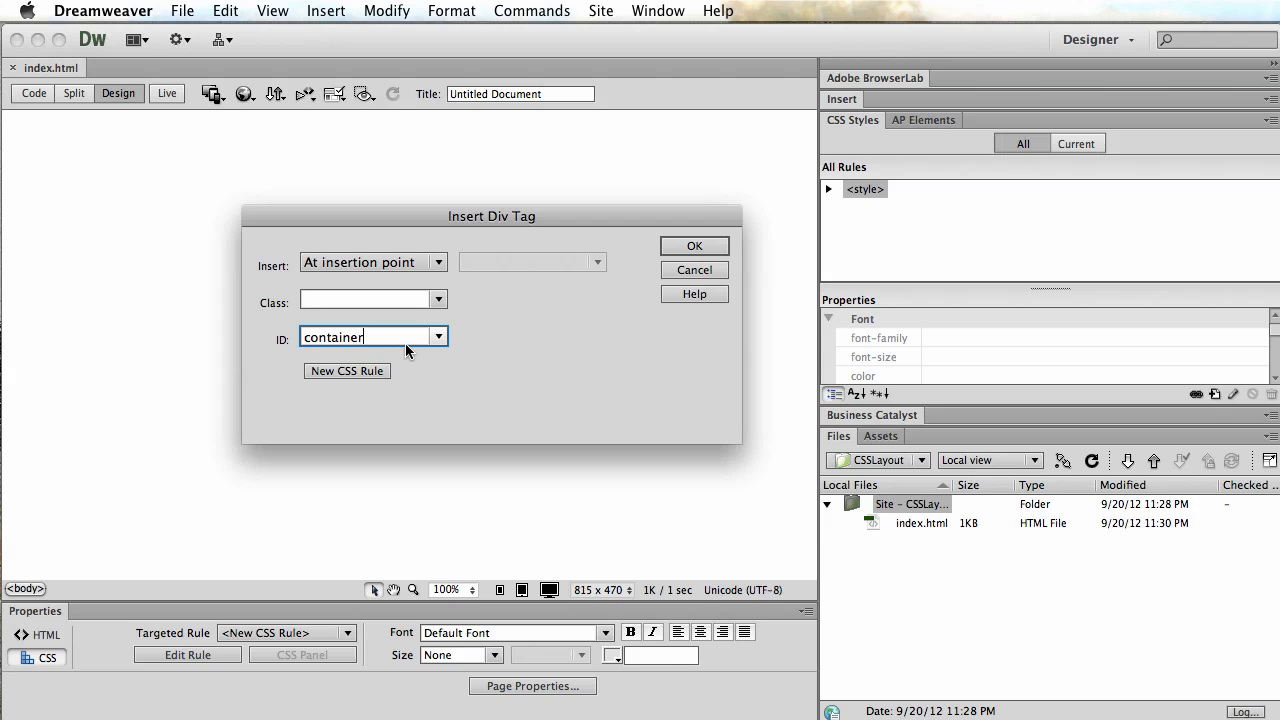
{"action": "left_click", "coordinate": [688, 245]}
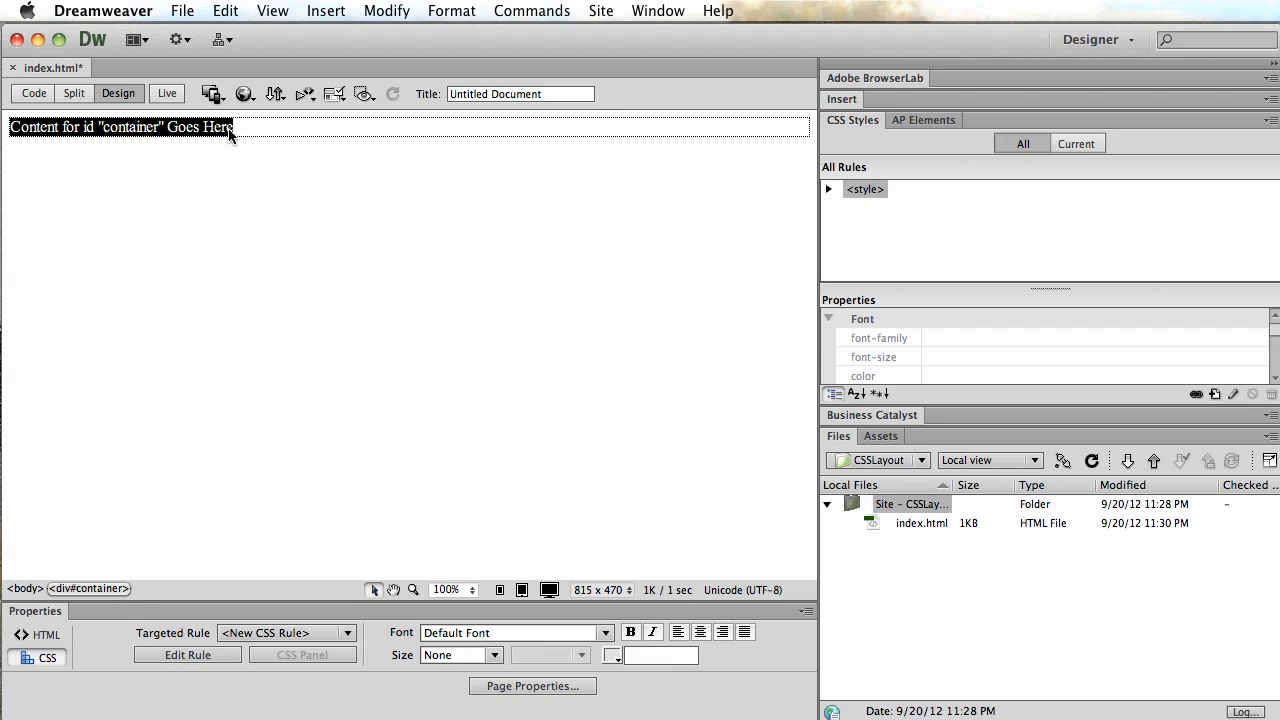
Step: Remove the placeholder text from the container div and add five line breaks between its opening and closing tags in the code
{"action": "left_click", "coordinate": [271, 129]}
{"action": "left_click_drag", "start_coordinate": [271, 129], "coordinate": [26, 149]}
{"action": "key", "text": "BackSpace"}
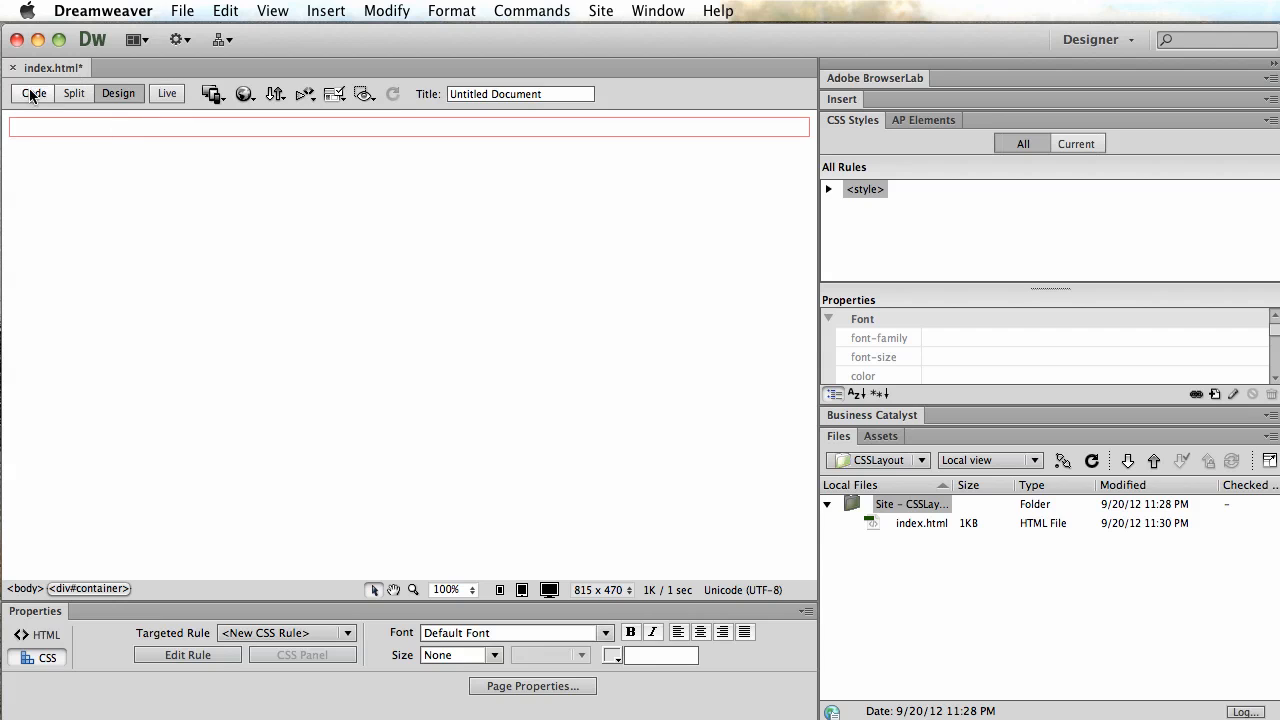
{"action": "left_click", "coordinate": [33, 93]}
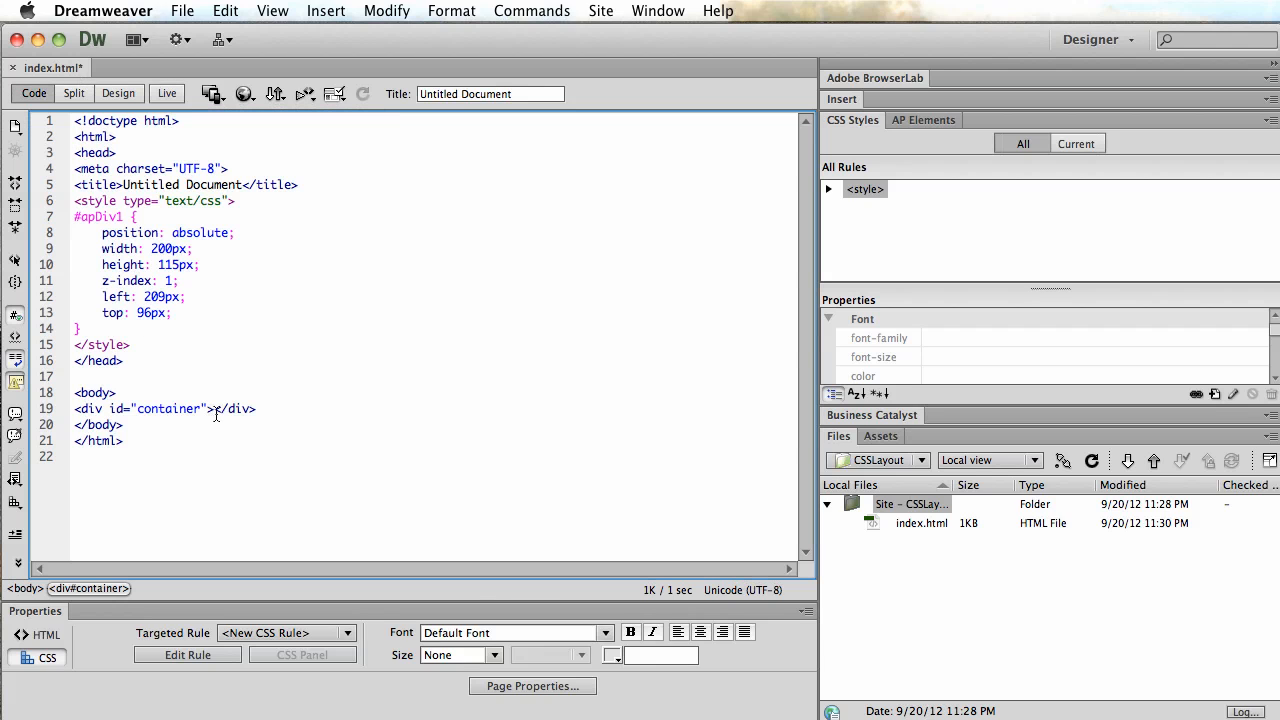
{"action": "left_click", "coordinate": [214, 410]}
{"action": "key", "text": "Return"}
{"action": "key", "text": "Return"}
{"action": "key", "text": "Return"}
{"action": "key", "text": "Return"}
{"action": "key", "text": "Return"}
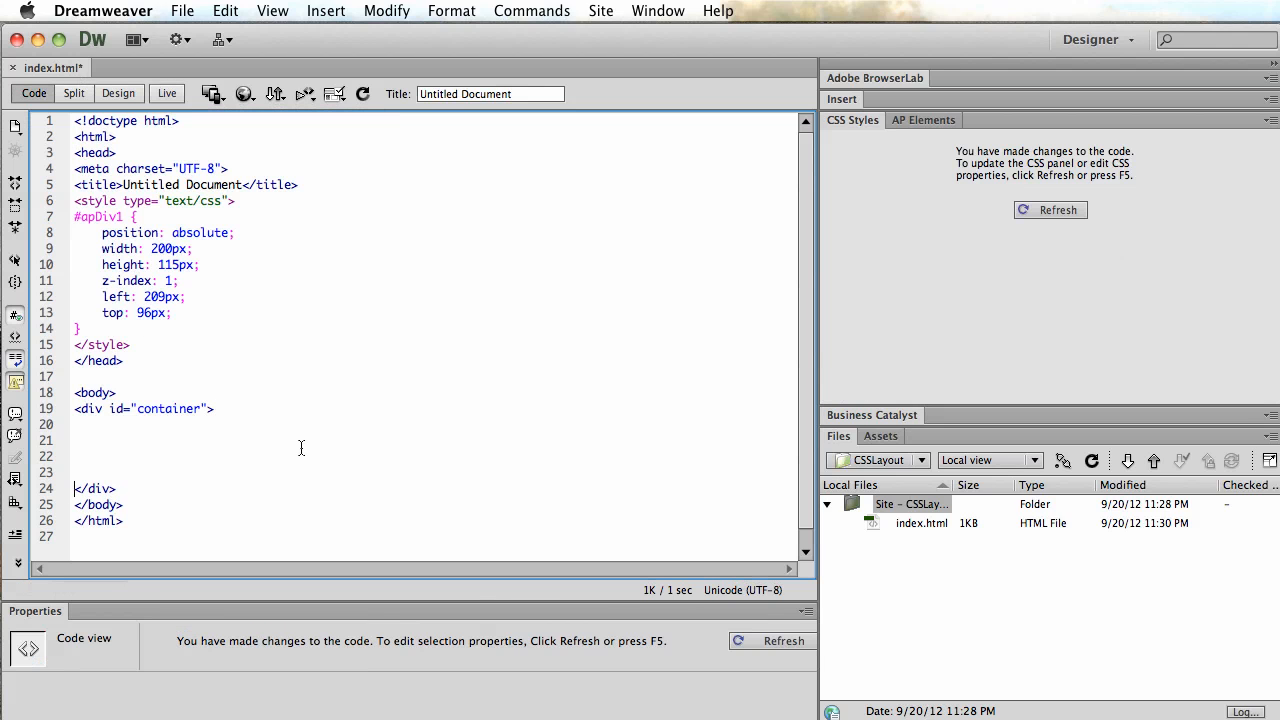
Step: Delete the entire style block holding the leftover #apDiv1 rule from the page head
{"action": "left_click", "coordinate": [114, 409]}
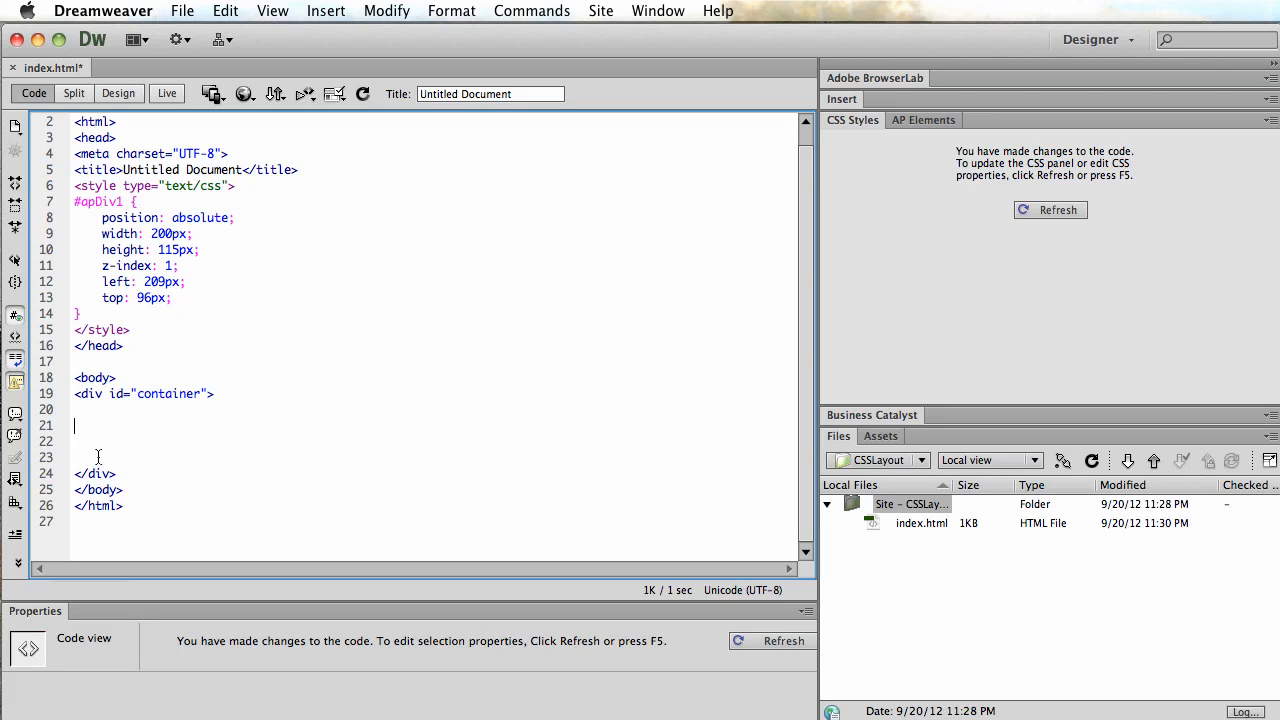
{"action": "left_click", "coordinate": [89, 424]}
{"action": "left_click_drag", "start_coordinate": [76, 394], "coordinate": [240, 396]}
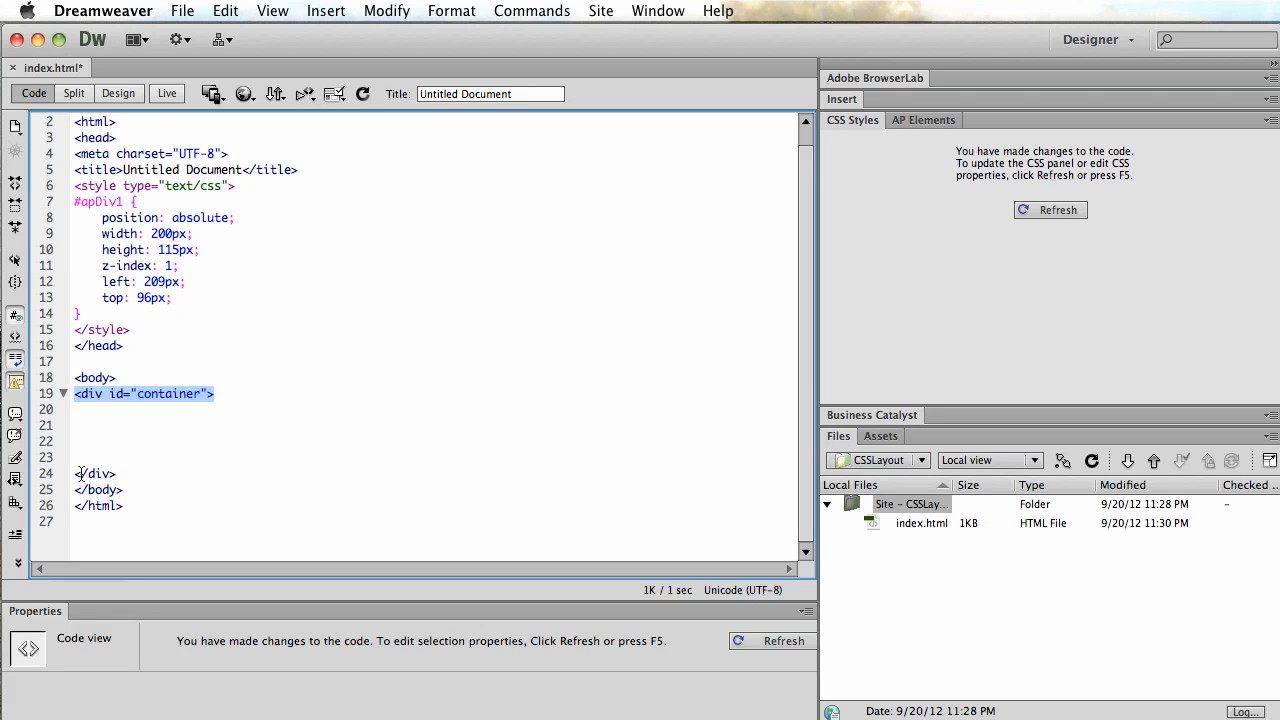
{"action": "left_click_drag", "start_coordinate": [75, 474], "coordinate": [145, 474]}
{"action": "left_click", "coordinate": [163, 361]}
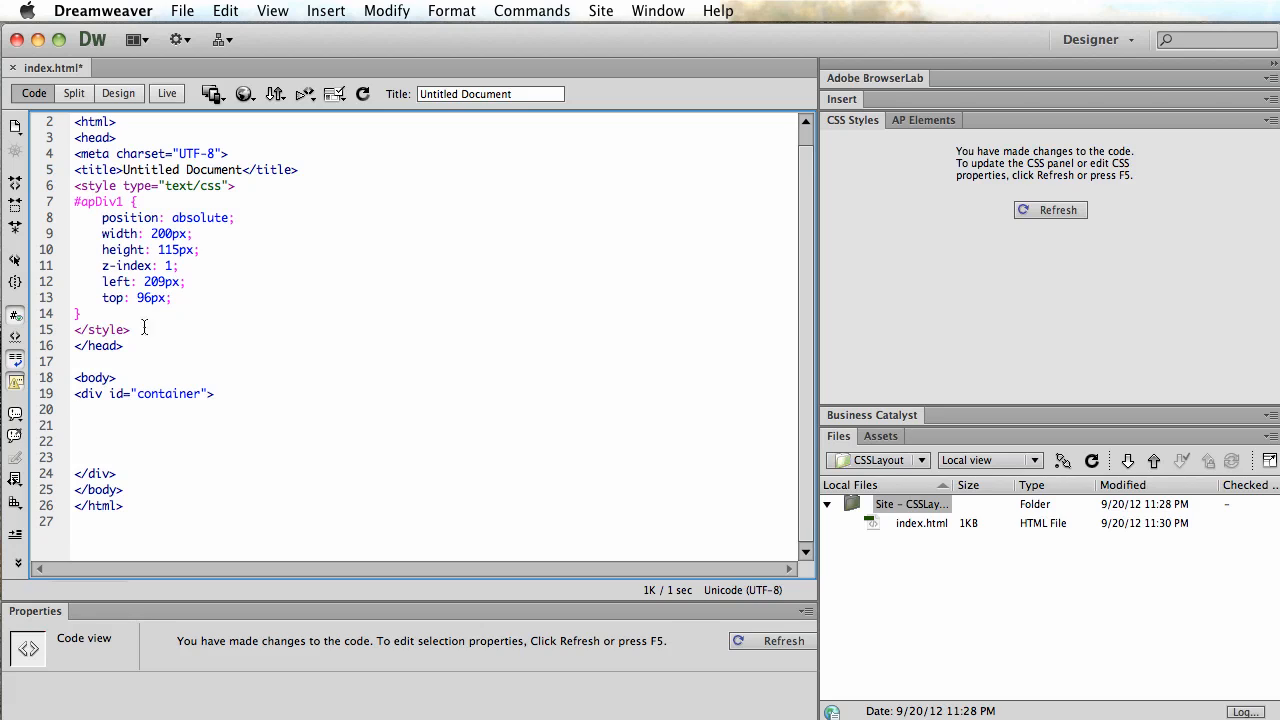
{"action": "left_click_drag", "start_coordinate": [143, 331], "coordinate": [72, 186]}
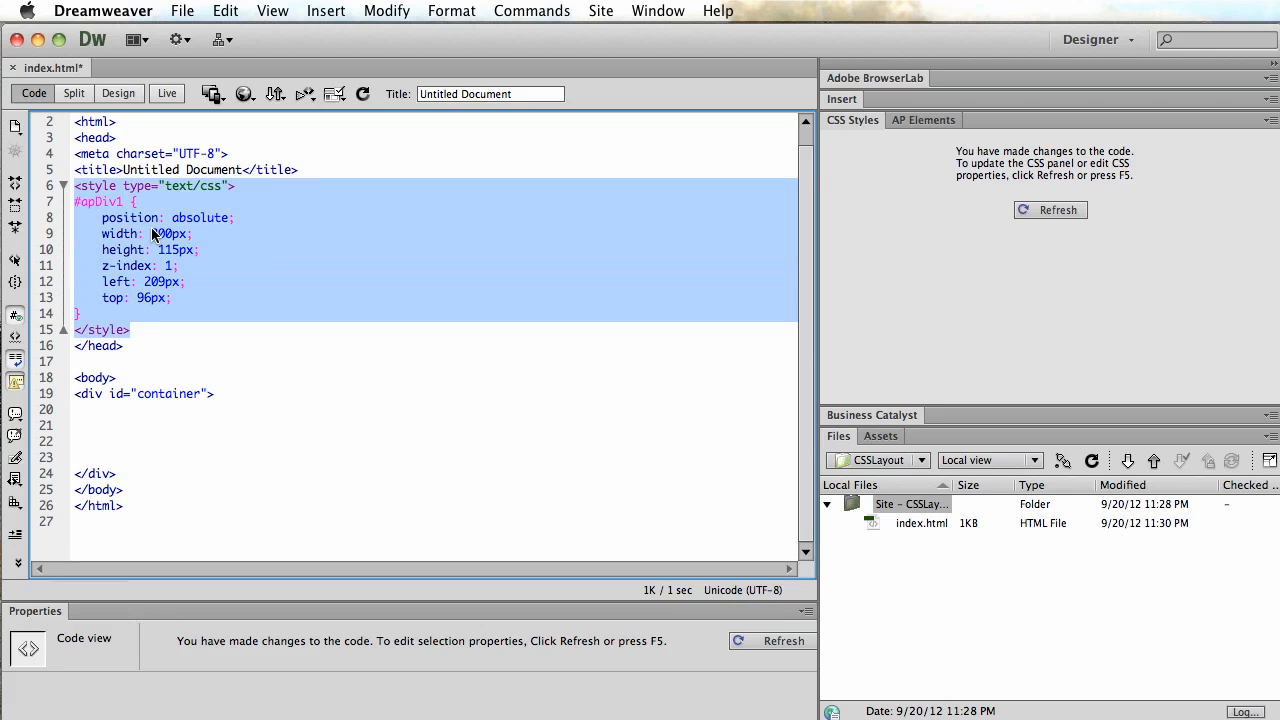
{"action": "key", "text": "Delete"}
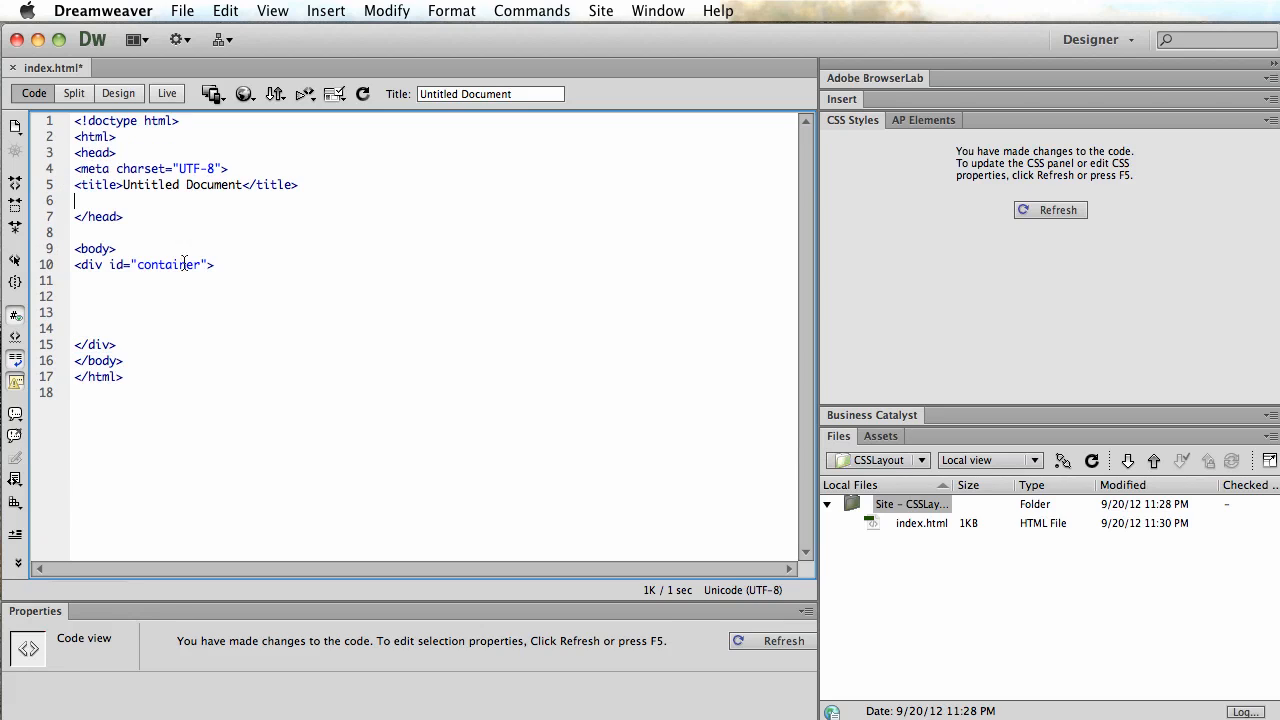
Step: Write a div with the ID header inside the container, containing the site's title, and start a new line below it
{"action": "left_click", "coordinate": [114, 301]}
{"action": "type", "text": "<div id"}
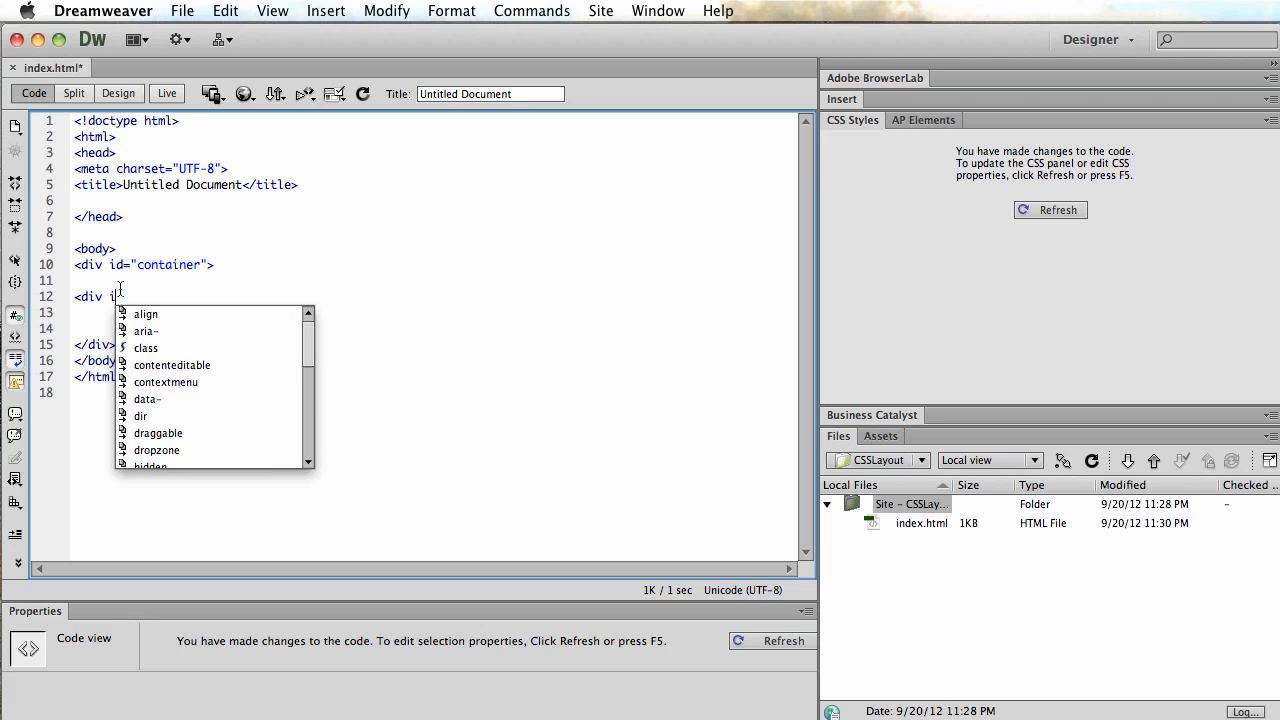
{"action": "type", "text": "=\""}
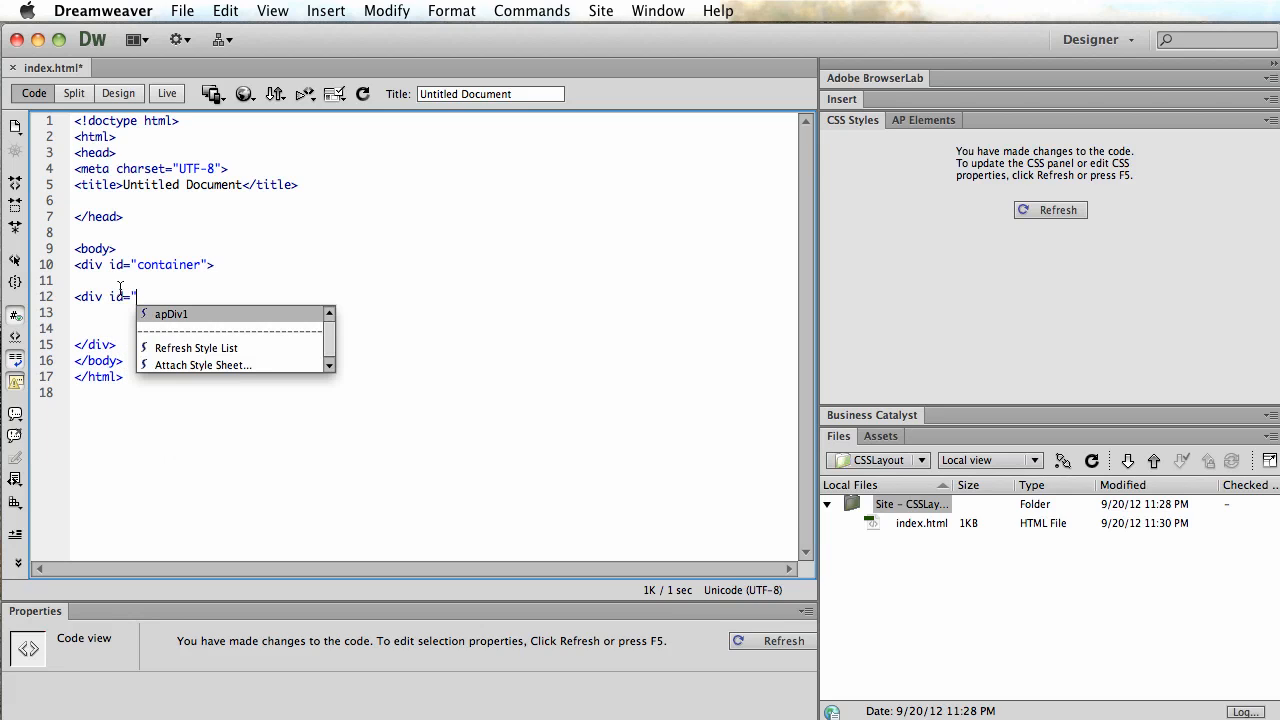
{"action": "type", "text": "header\">"}
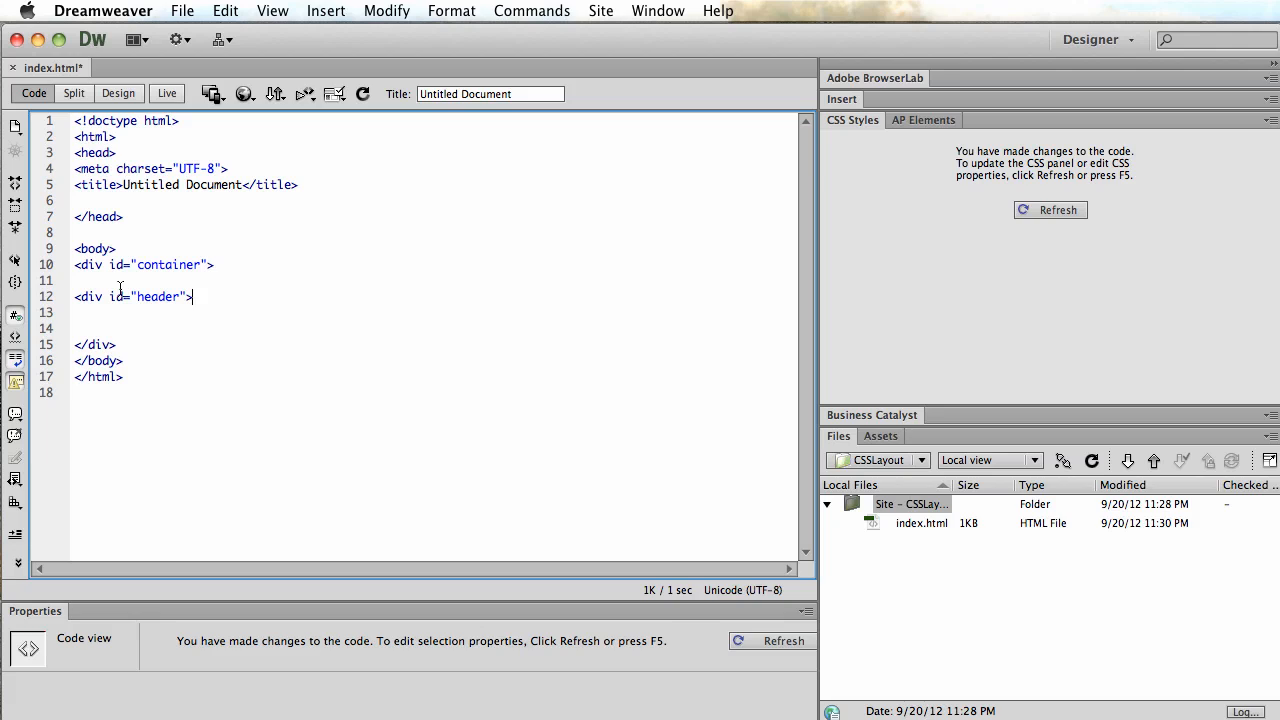
{"action": "type", "text": "Drew's Site</div>"}
{"action": "key", "text": "Return"}
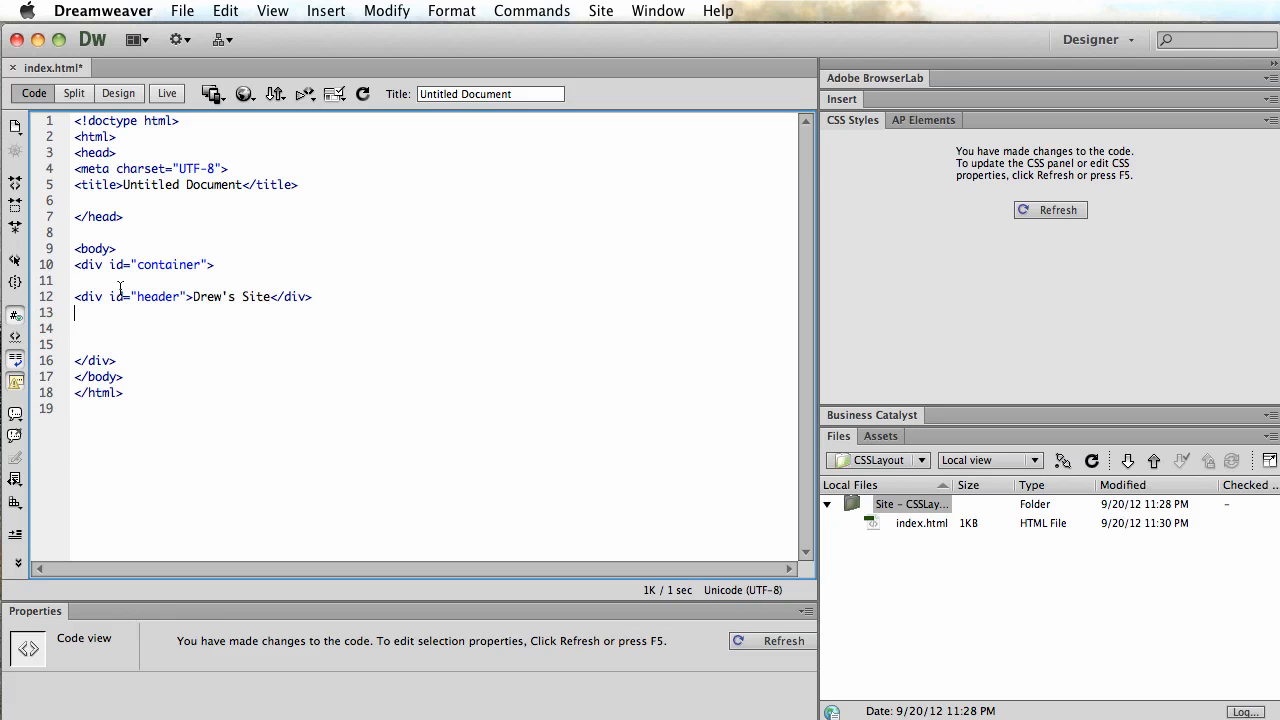
Step: Add a div with the ID menu below the header div, containing the text Links
{"action": "type", "text": "<div id"}
{"action": "key", "text": "BackSpace"}
{"action": "key", "text": "BackSpace"}
{"action": "key", "text": "BackSpace"}
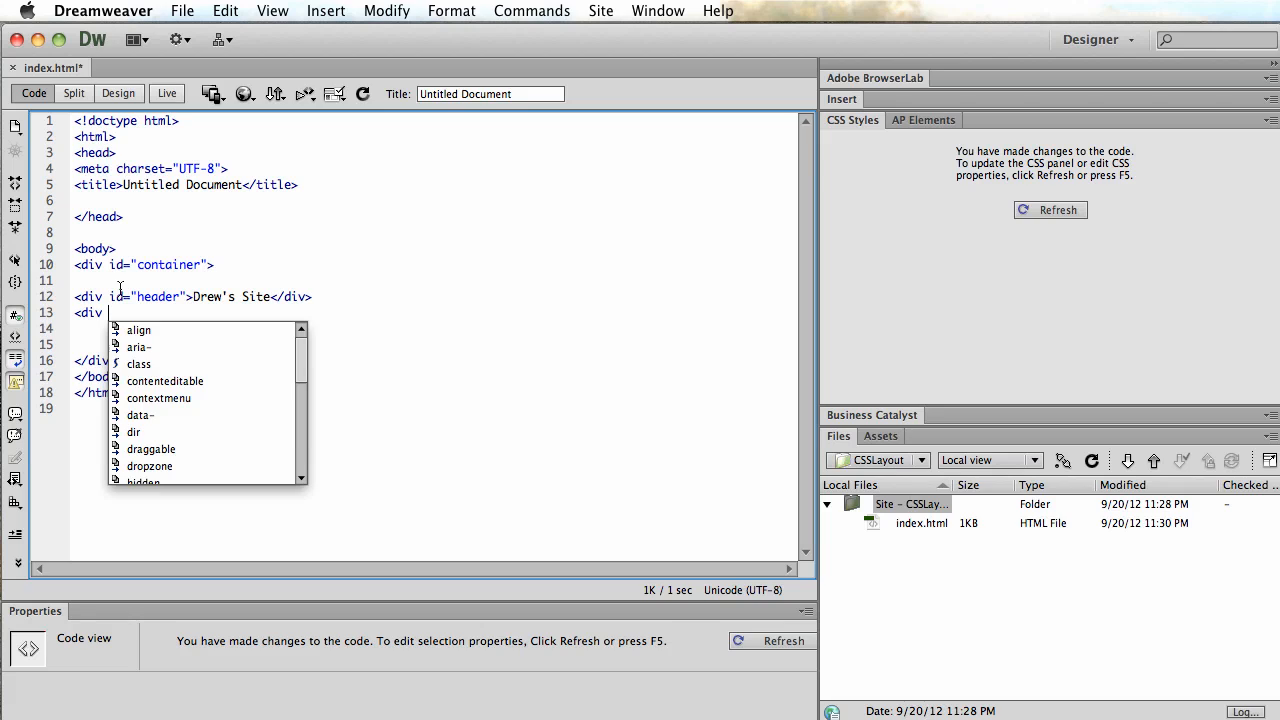
{"action": "type", "text": "id="}
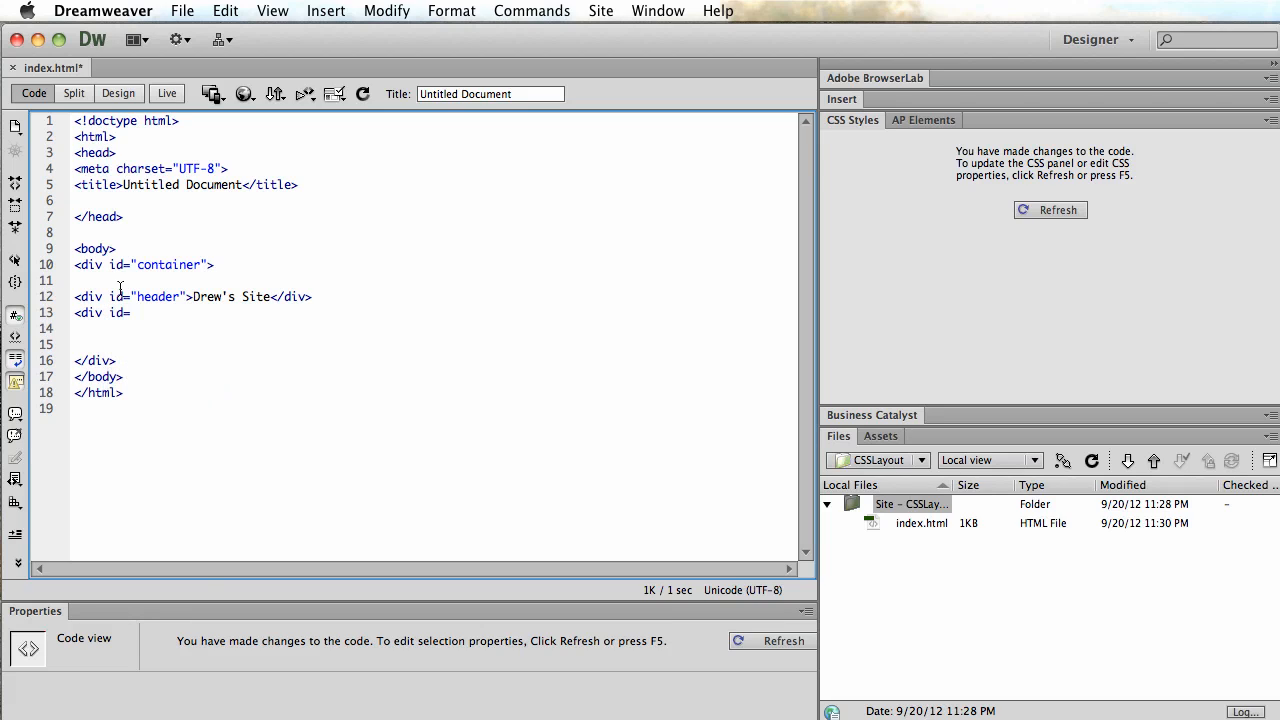
{"action": "type", "text": "\""}
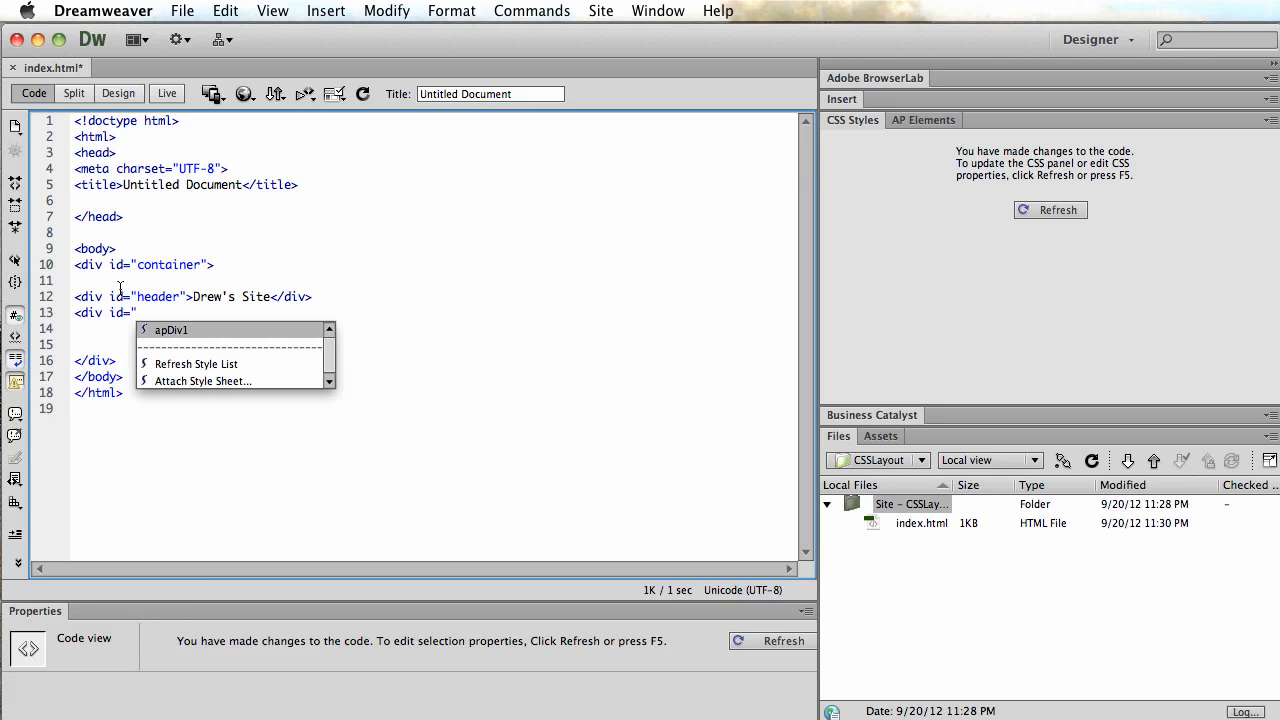
{"action": "type", "text": "menu\">"}
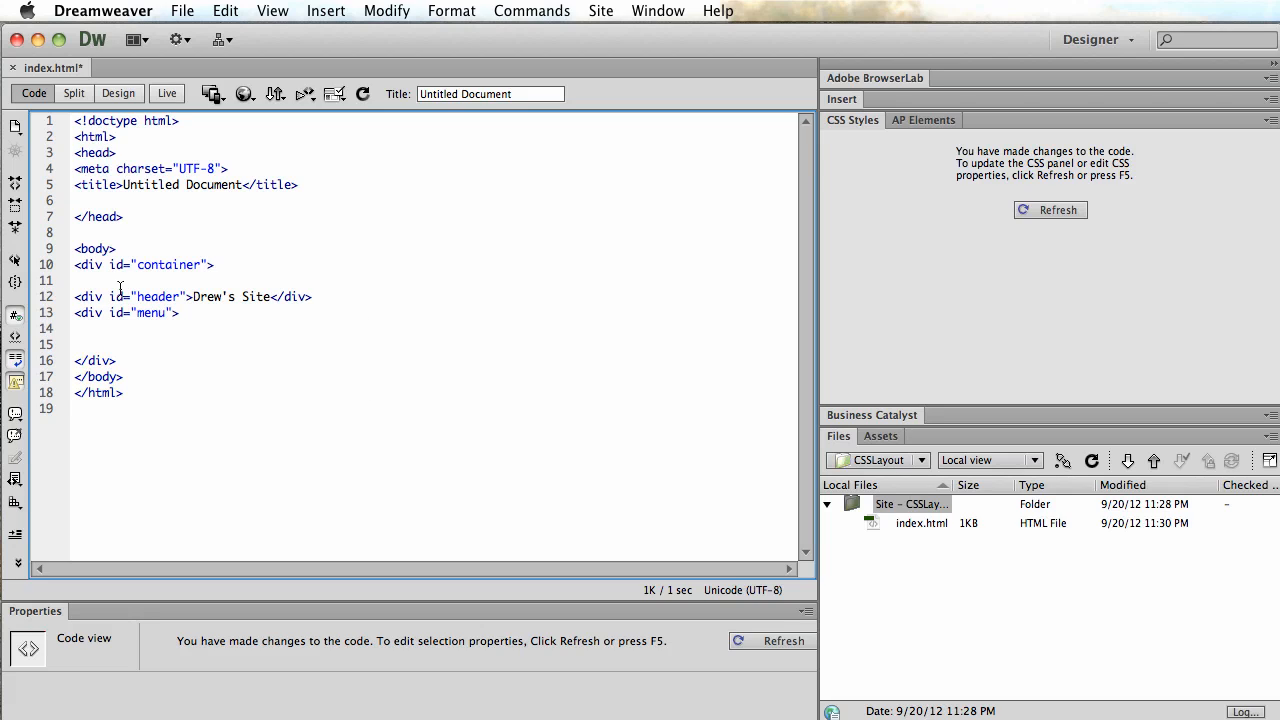
{"action": "type", "text": "Links</div>"}
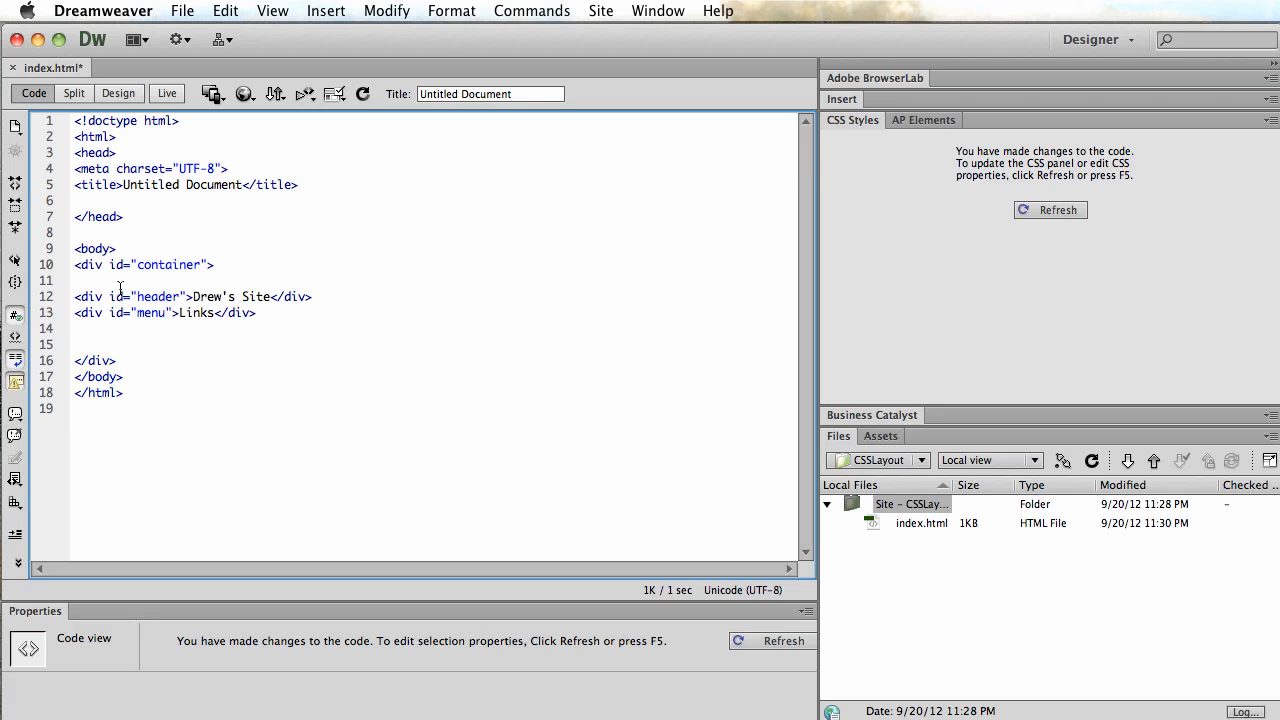
Step: Add a div with the ID content below the menu div, containing the text "Content goes here"
{"action": "key", "text": "Return"}
{"action": "type", "text": "<div"}
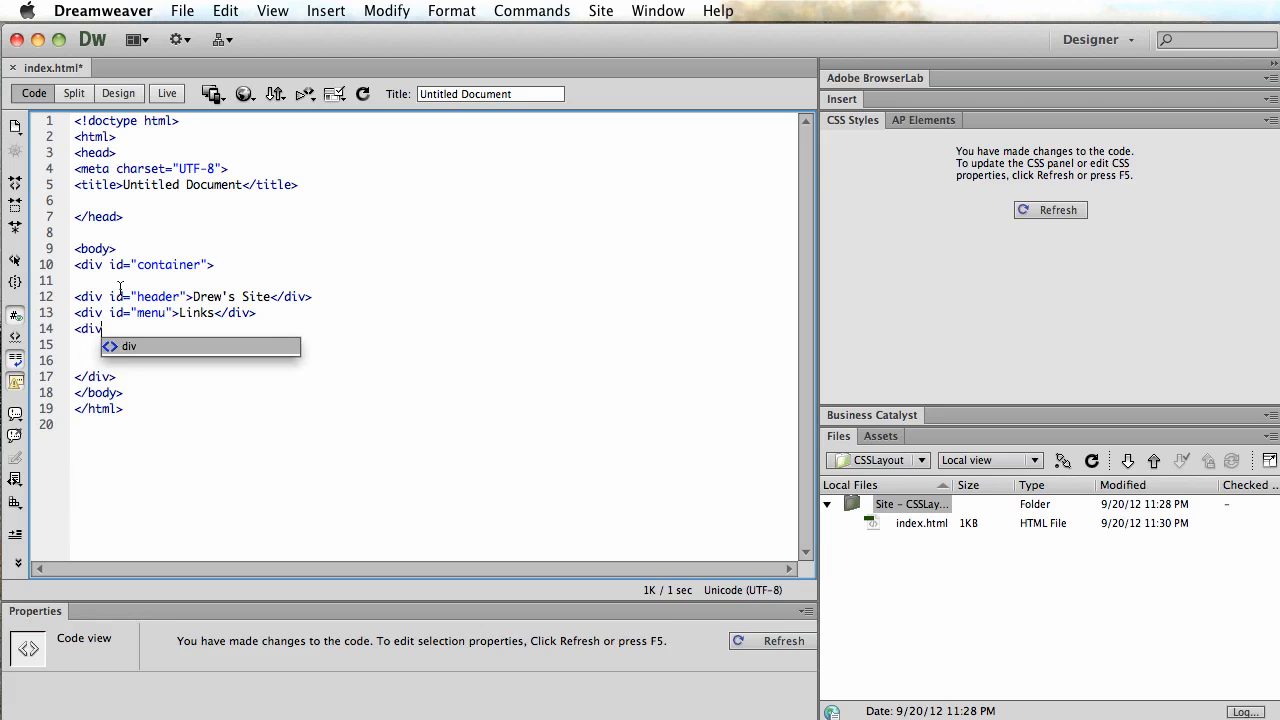
{"action": "type", "text": " id=\"content\" "}
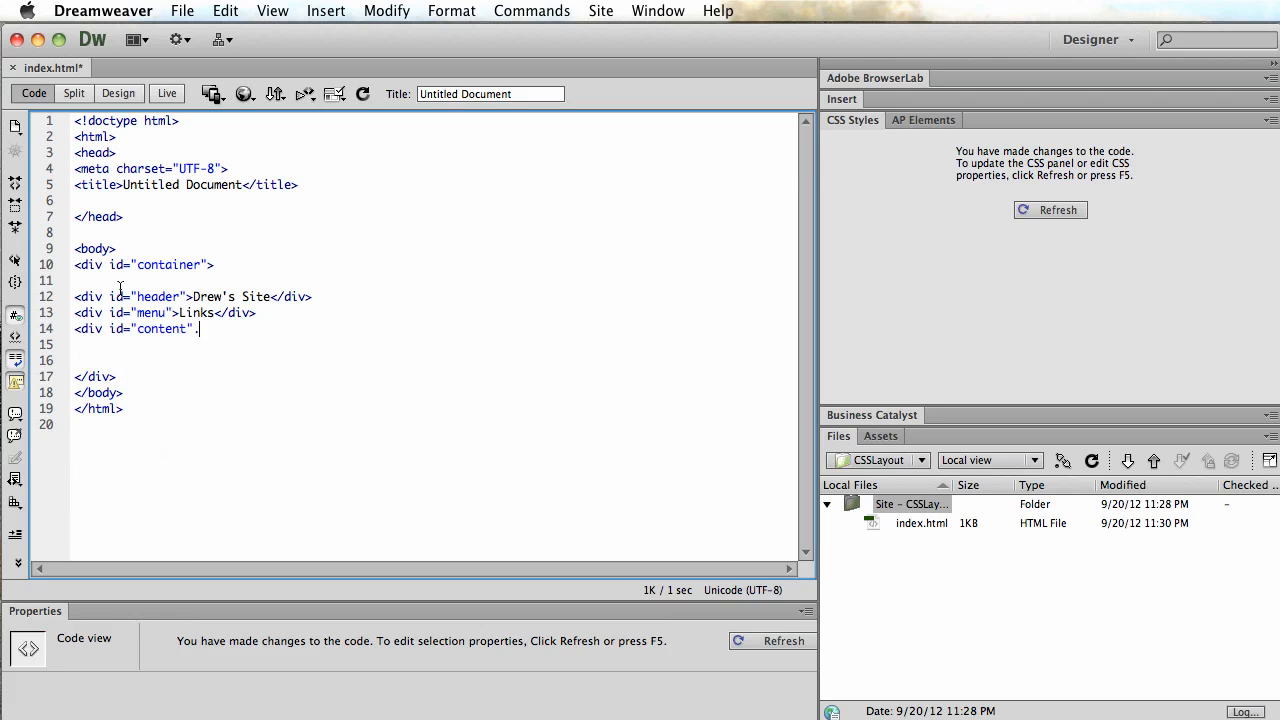
{"action": "type", "text": ">Content goes here</div>"}
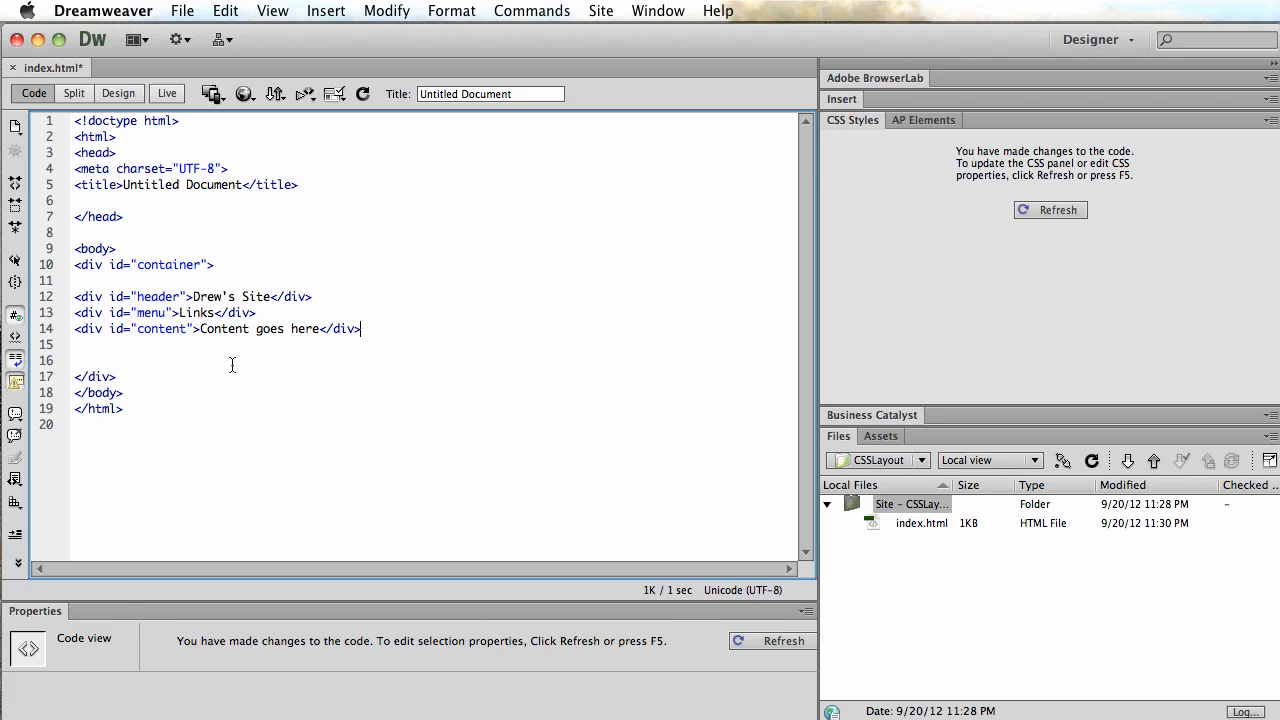
{"action": "left_click", "coordinate": [316, 10]}
{"action": "mouse_move", "coordinate": [390, 180]}
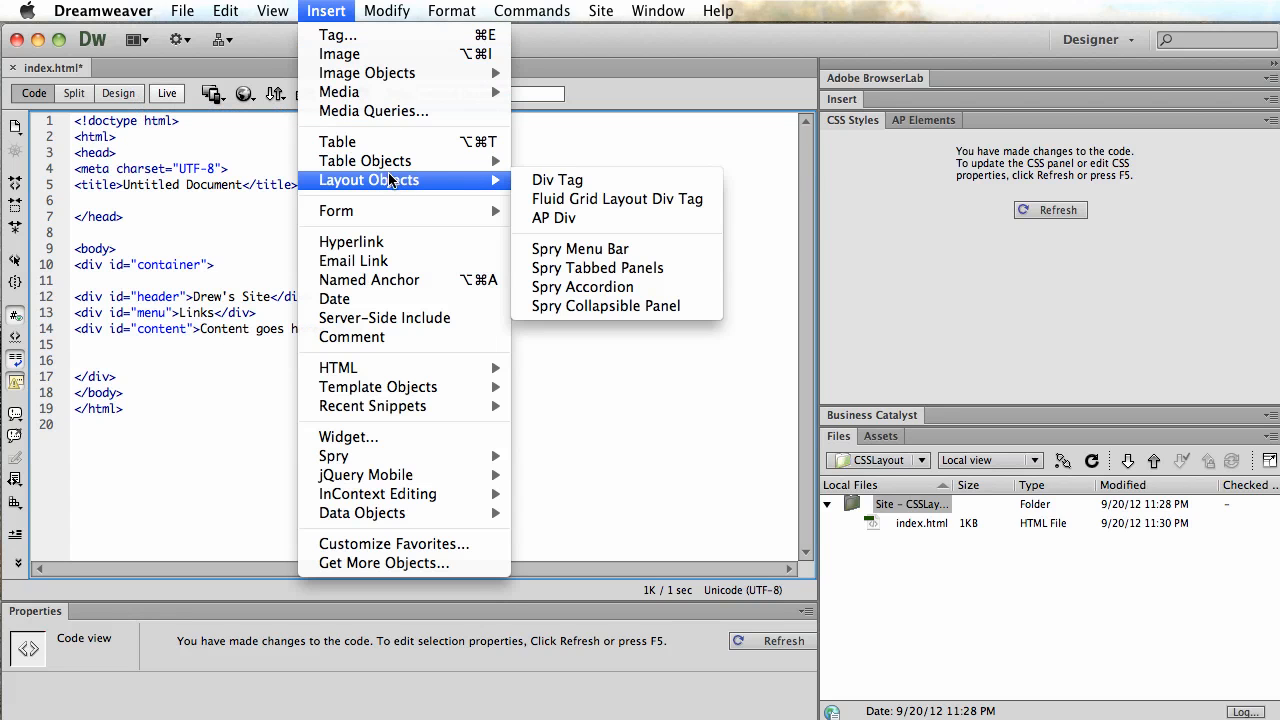
{"action": "left_click", "coordinate": [559, 184]}
{"action": "left_click_drag", "start_coordinate": [1167, 612], "coordinate": [545, 305]}
{"action": "left_click", "coordinate": [785, 357]}
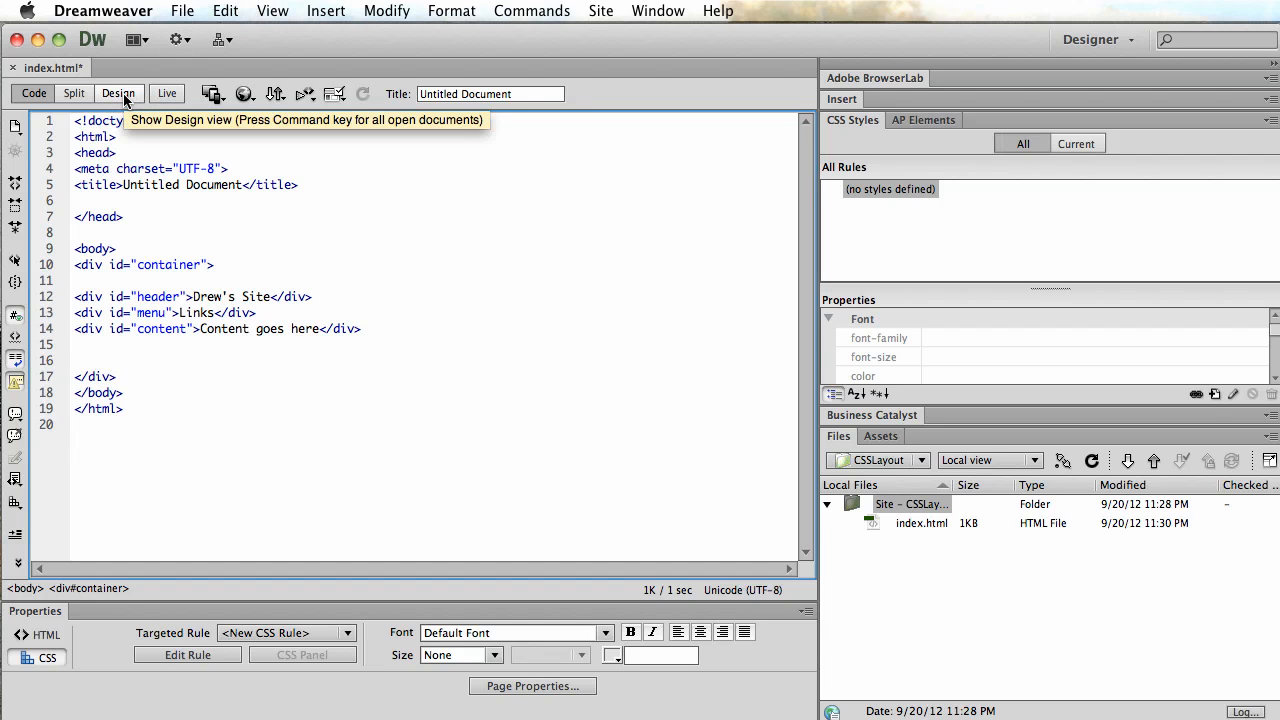
Step: In Design view, create a new CSS rule for the ID selector #container, defined in a new style sheet file
{"action": "left_click", "coordinate": [118, 93]}
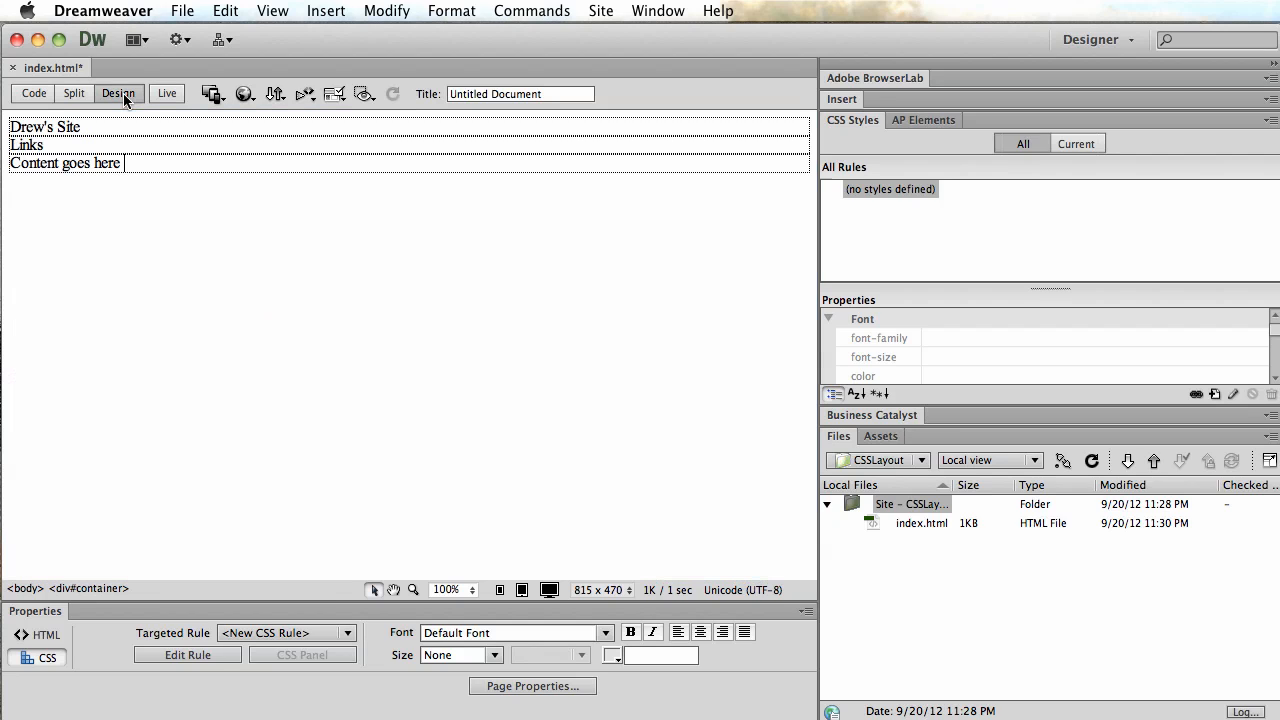
{"action": "left_click", "coordinate": [388, 357]}
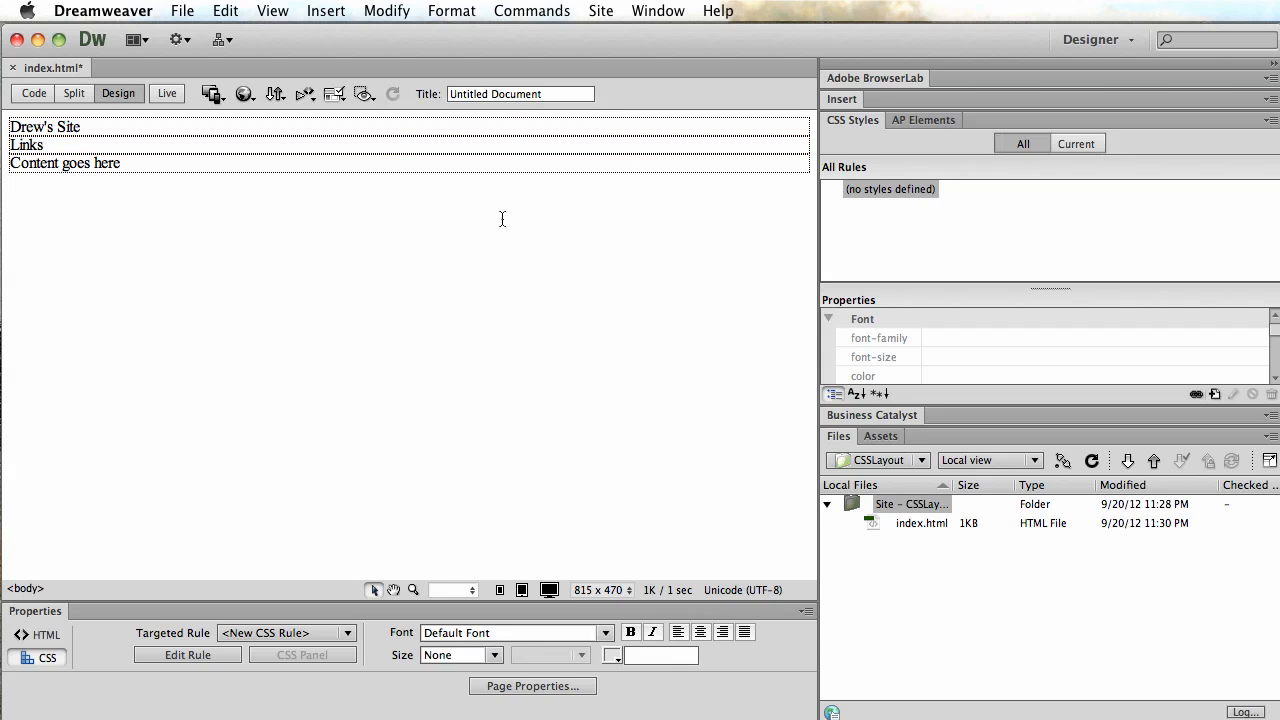
{"action": "left_click", "coordinate": [1215, 392]}
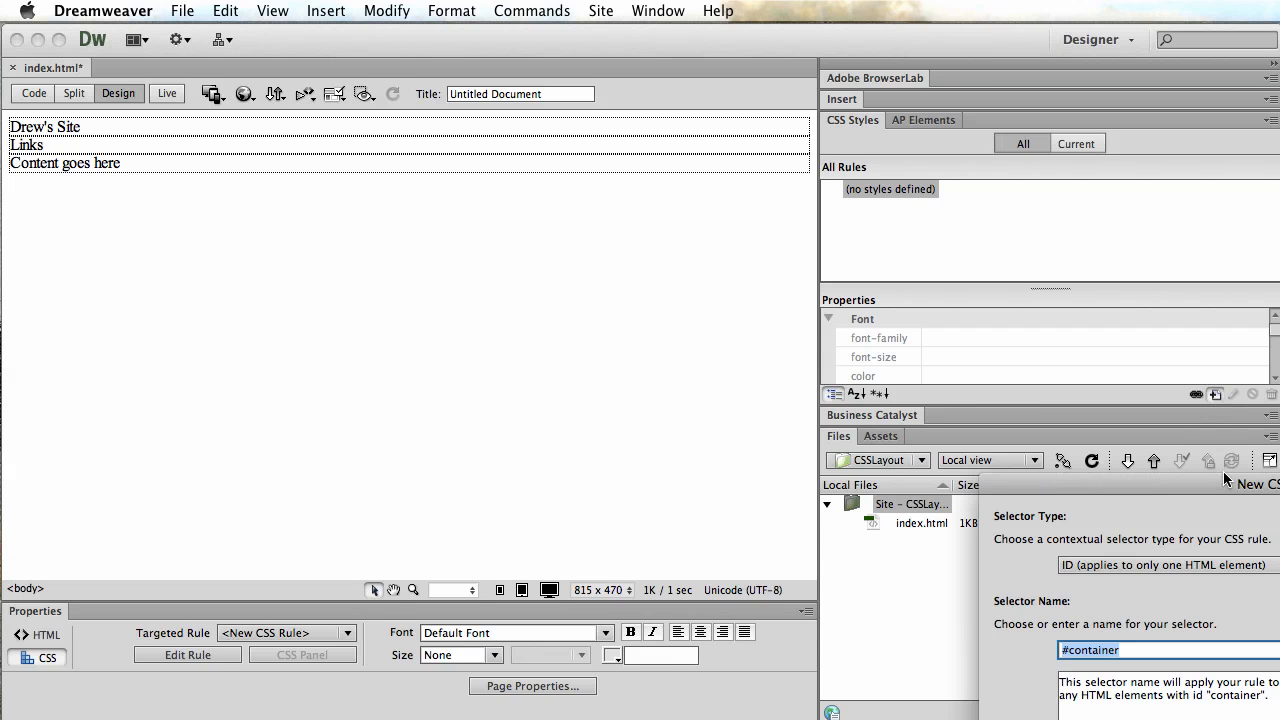
{"action": "left_click_drag", "start_coordinate": [1223, 471], "coordinate": [492, 108]}
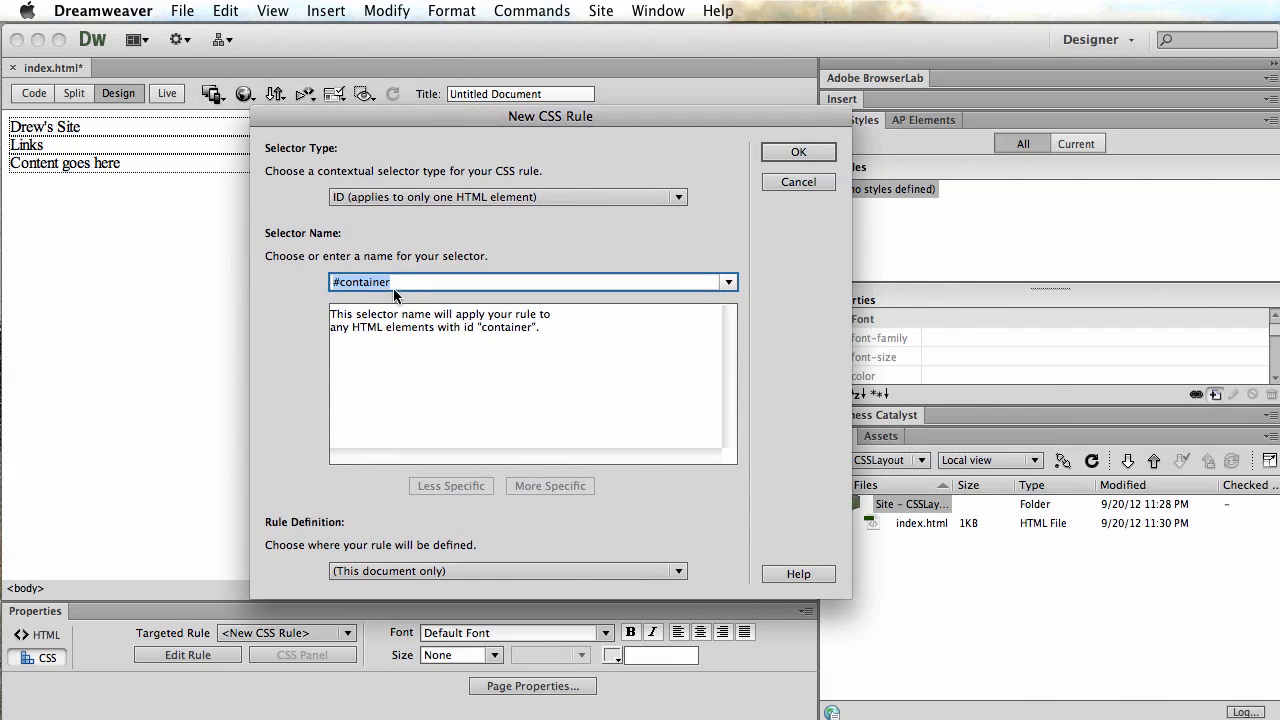
{"action": "left_click_drag", "start_coordinate": [390, 282], "coordinate": [296, 291]}
{"action": "left_click", "coordinate": [368, 283]}
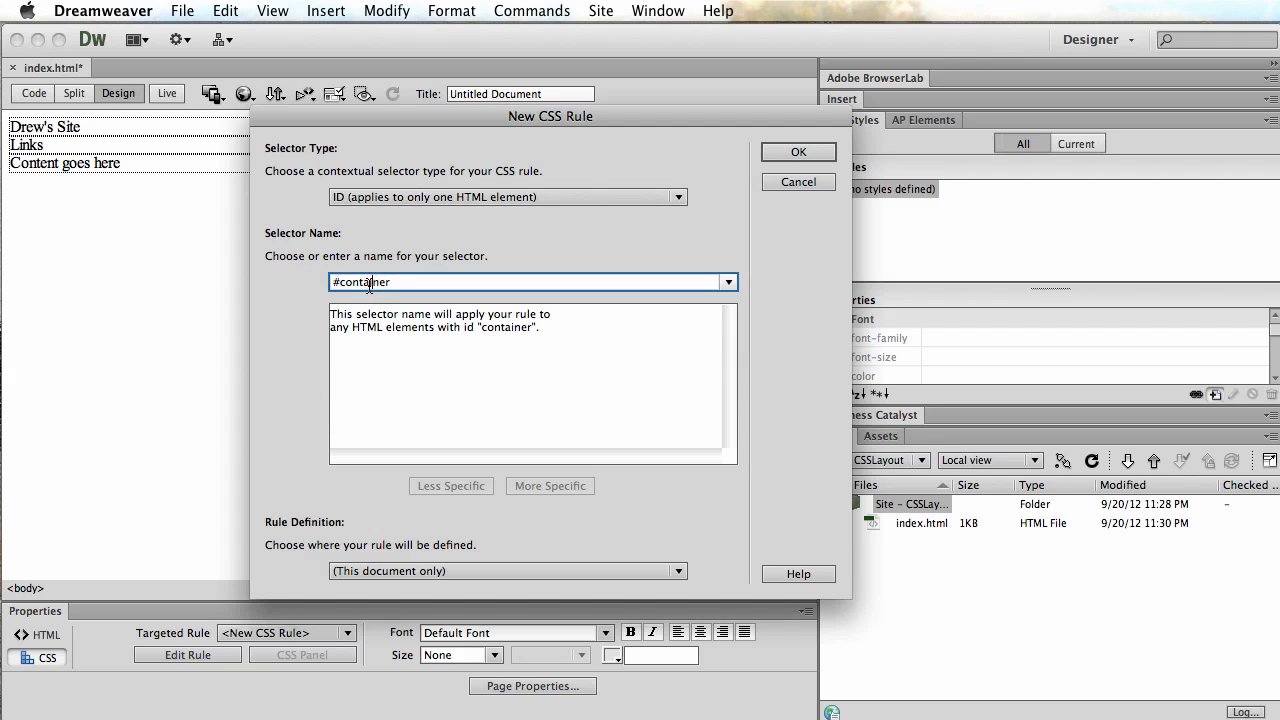
{"action": "left_click", "coordinate": [432, 574]}
{"action": "left_click", "coordinate": [424, 592]}
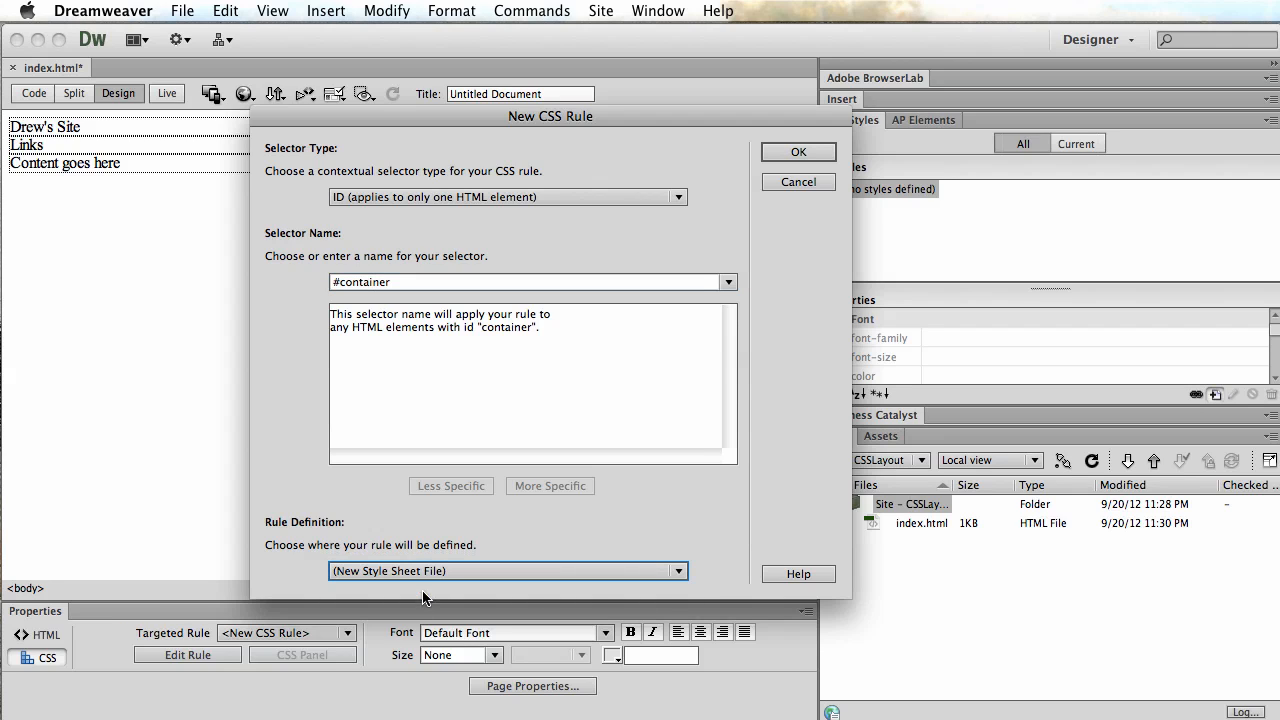
{"action": "left_click", "coordinate": [806, 154]}
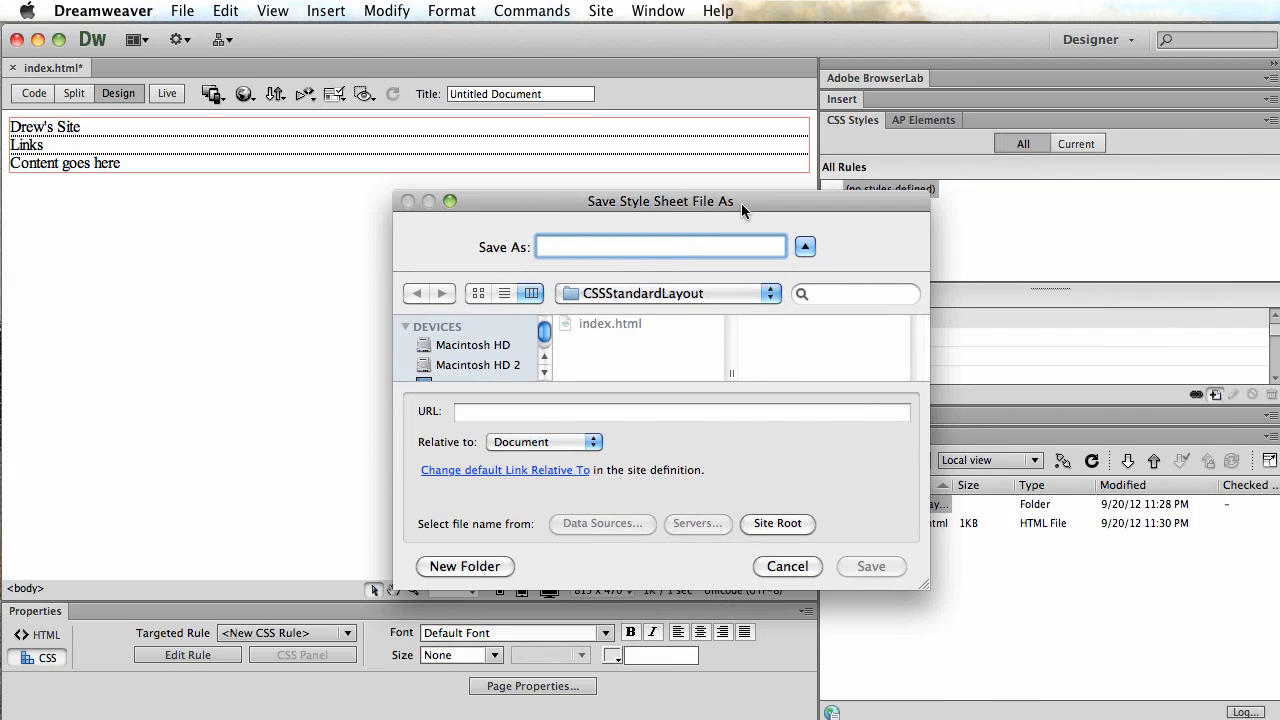
Step: Save the style sheet as styles in the CSSStandardLayout folder, accept the #container rule without properties, and expand styles.css in the rule list
{"action": "type", "text": "style"}
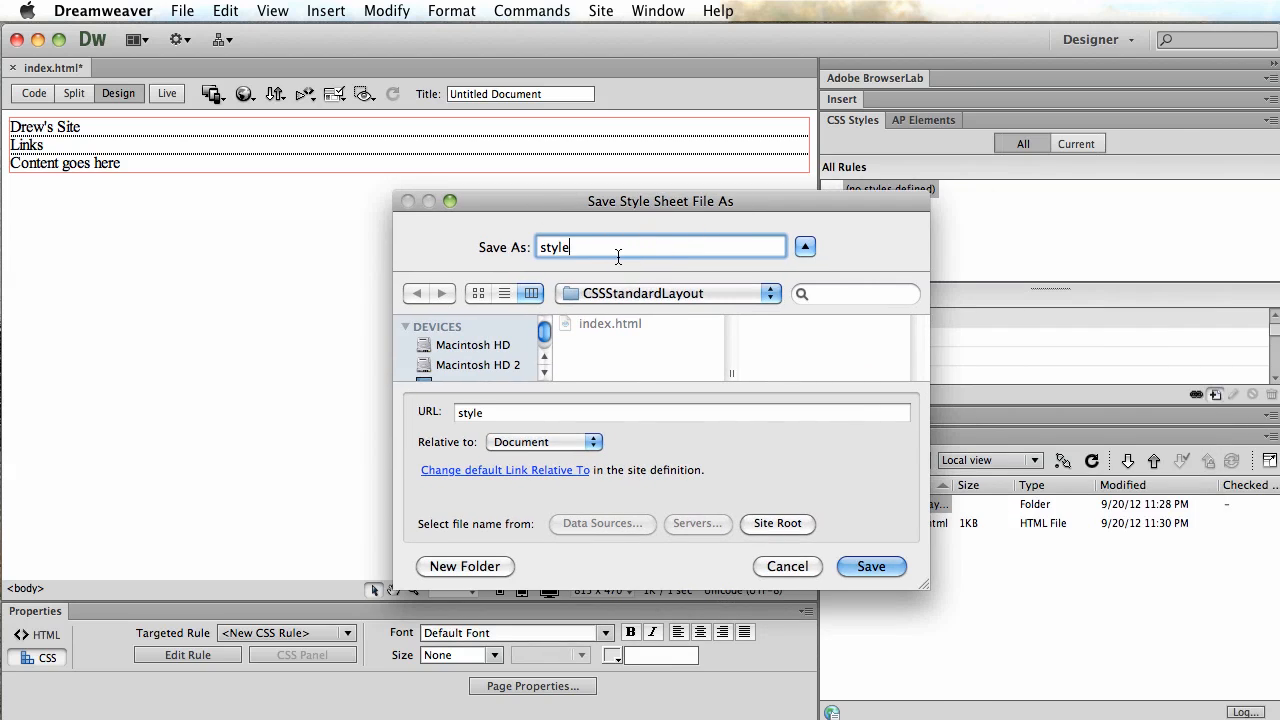
{"action": "type", "text": "s"}
{"action": "left_click", "coordinate": [868, 566]}
{"action": "left_click_drag", "start_coordinate": [1084, 553], "coordinate": [426, 263]}
{"action": "left_click_drag", "start_coordinate": [573, 256], "coordinate": [410, 198]}
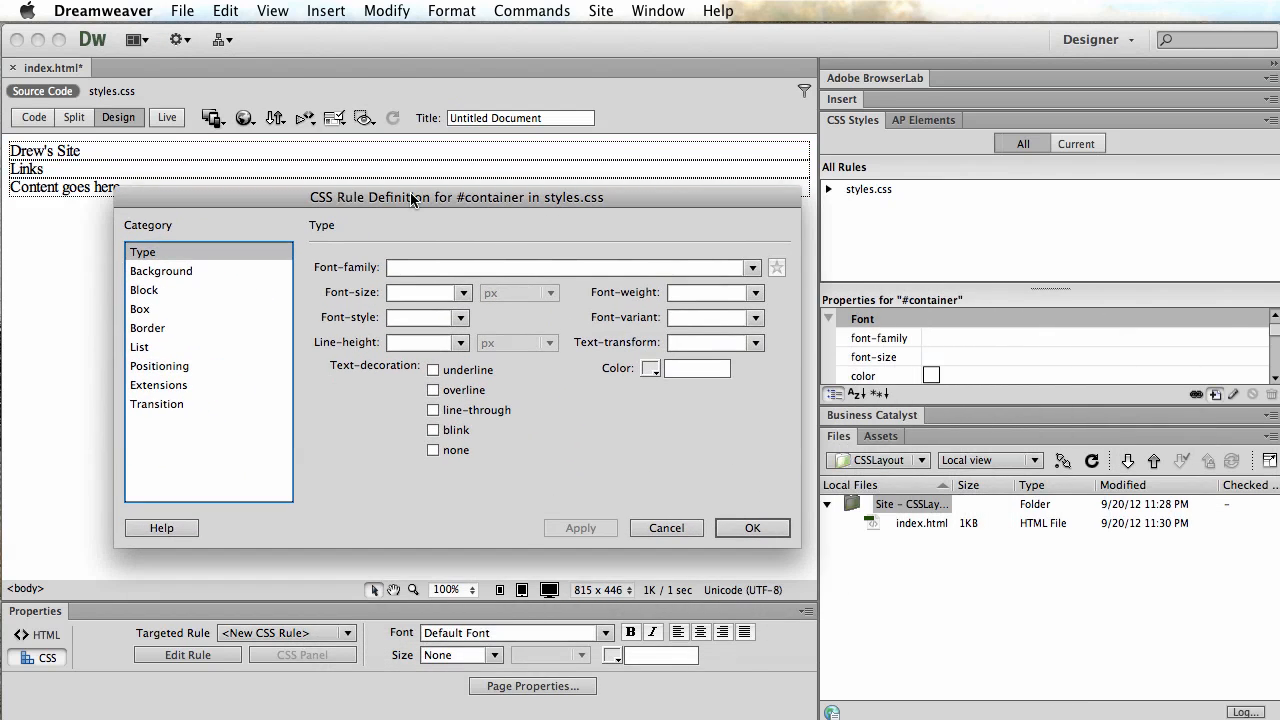
{"action": "left_click", "coordinate": [752, 528]}
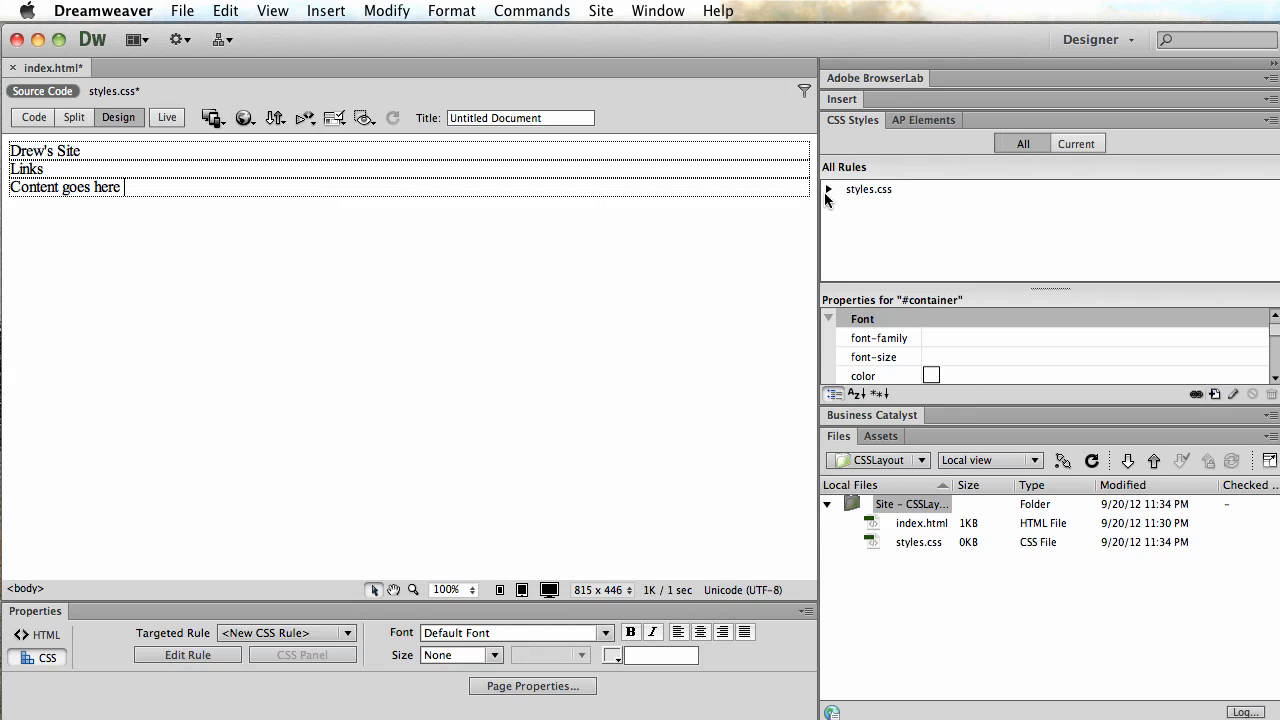
{"action": "left_click", "coordinate": [827, 191]}
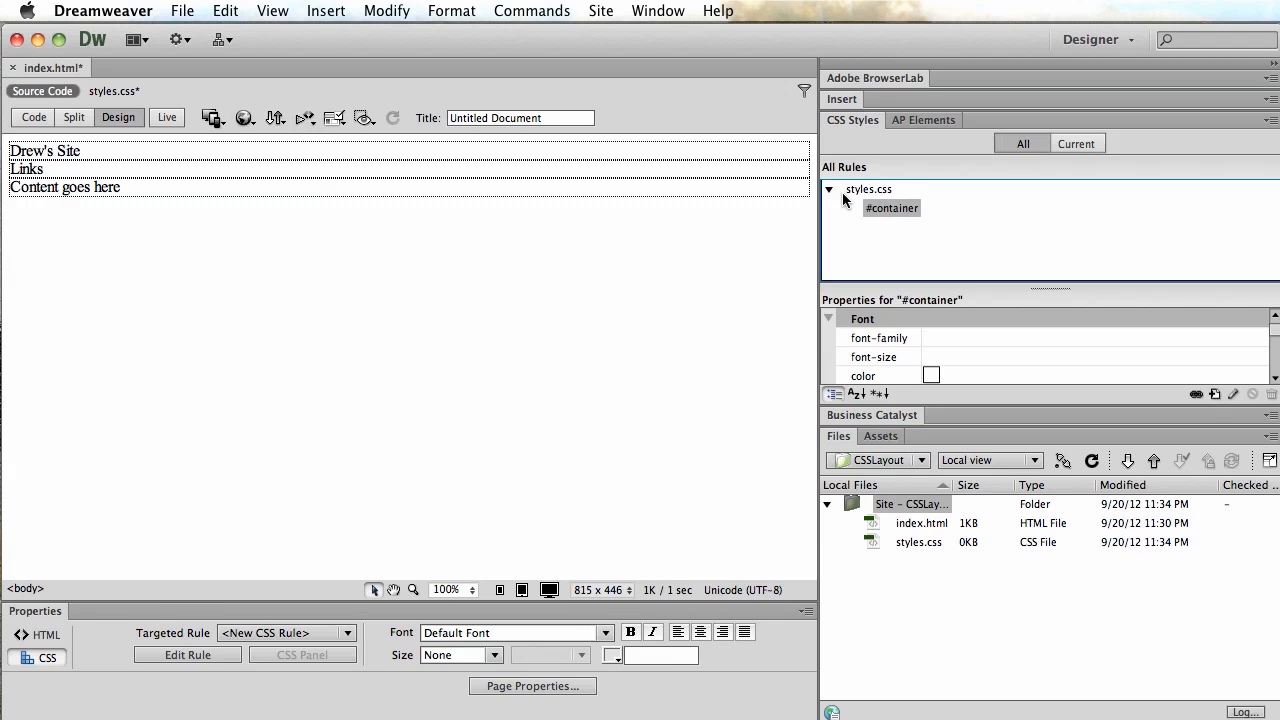
Step: Review the preset window sizes for the page, such as 1000 x 620 (1024 x 768, Maximized)
{"action": "left_click", "coordinate": [606, 590]}
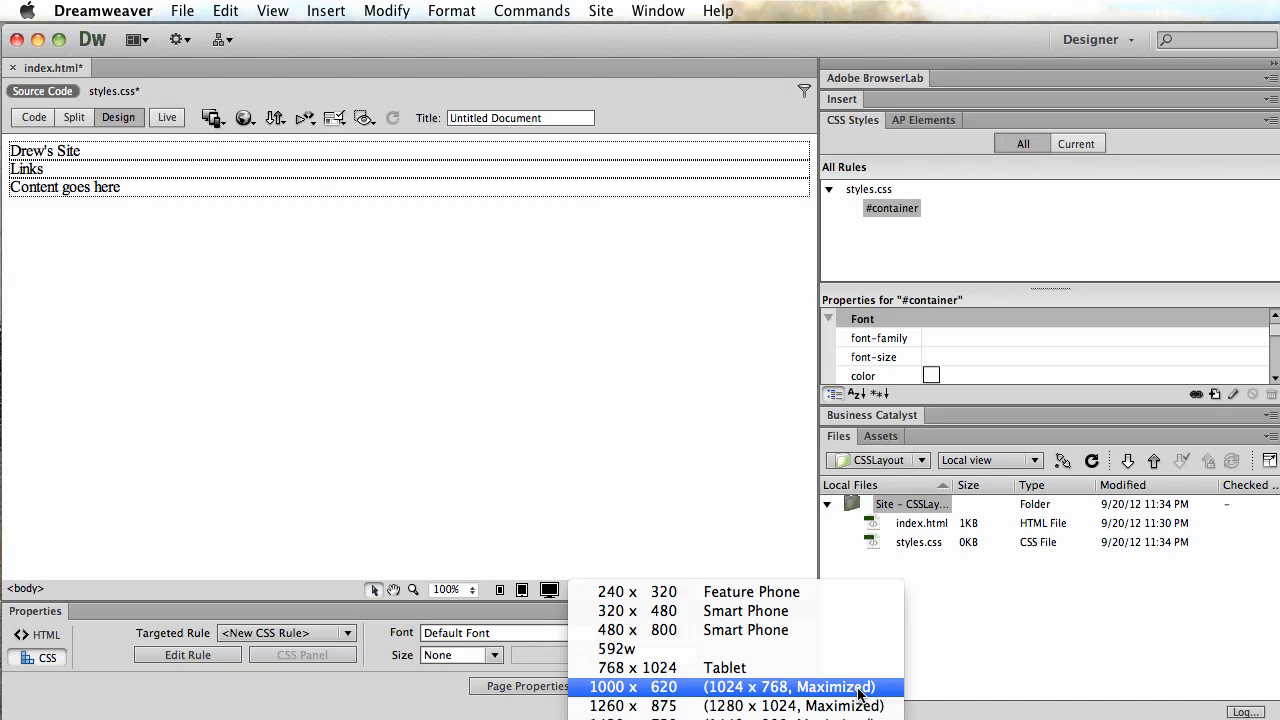
{"action": "left_click", "coordinate": [812, 693]}
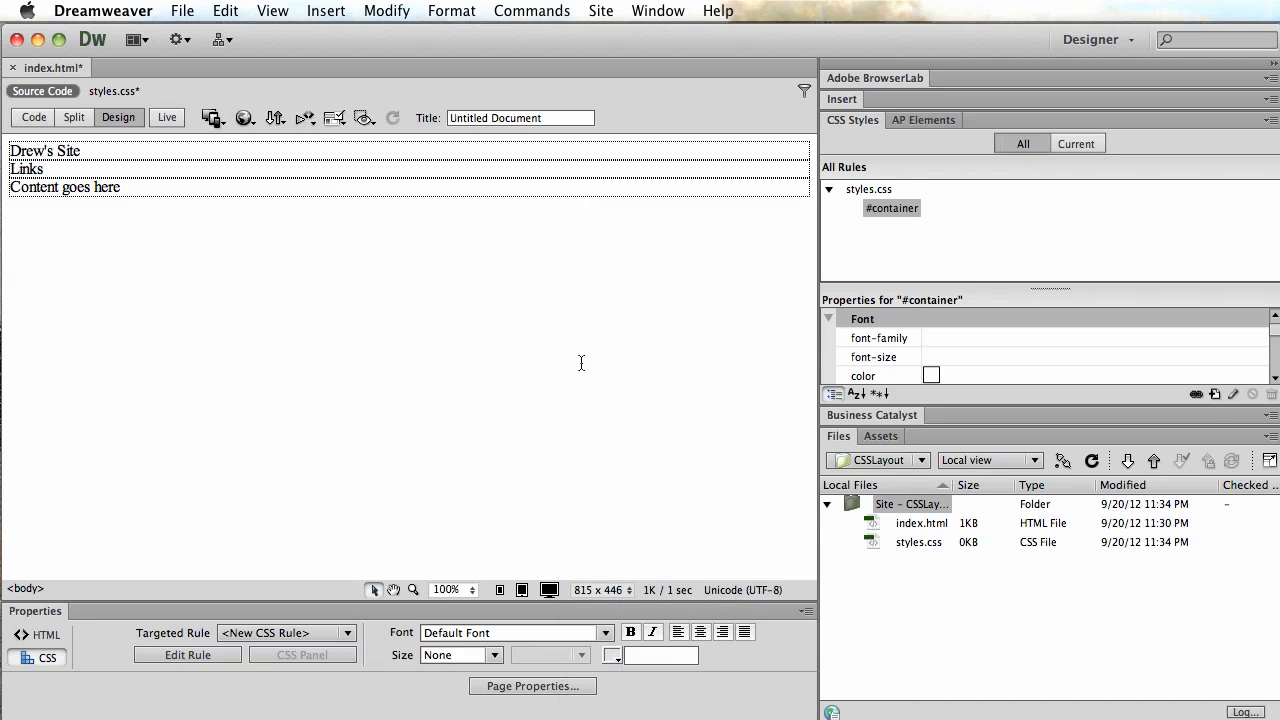
Step: Edit the #container rule and apply a box width of 550 px and a height of 400 px
{"action": "double_click", "coordinate": [894, 208]}
{"action": "left_click_drag", "start_coordinate": [1182, 552], "coordinate": [583, 186]}
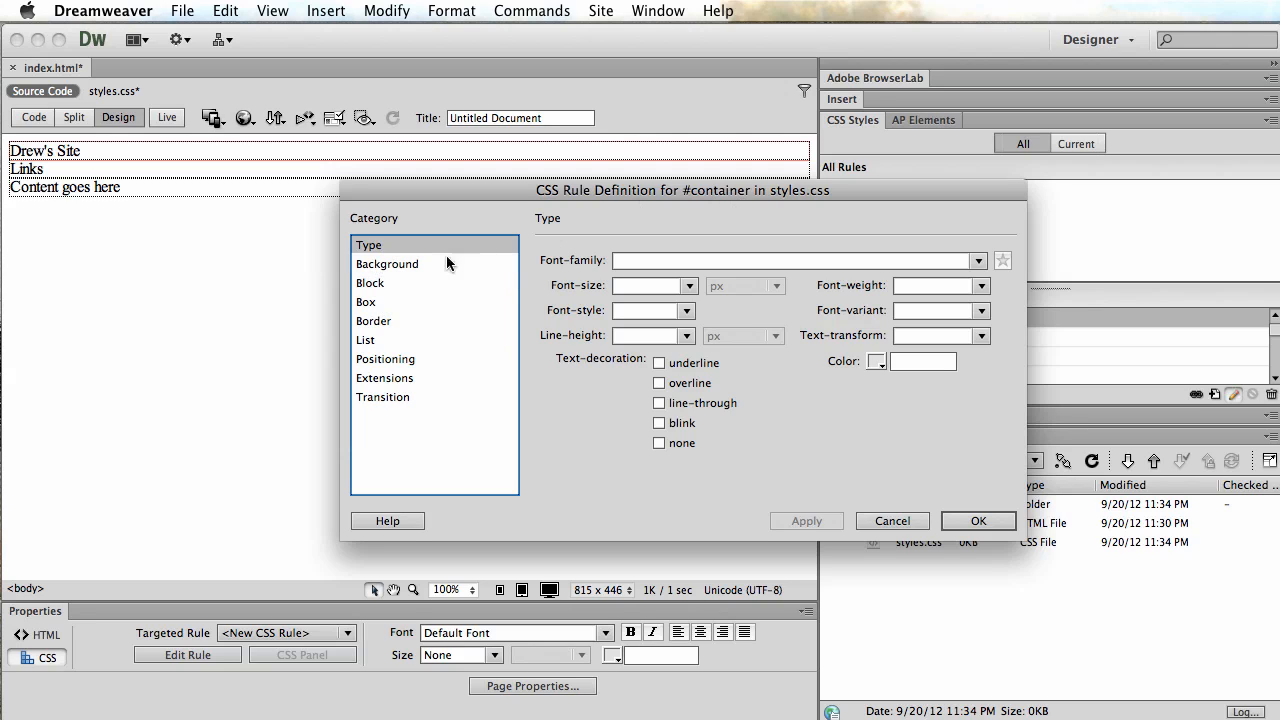
{"action": "left_click", "coordinate": [376, 283]}
{"action": "left_click", "coordinate": [368, 303]}
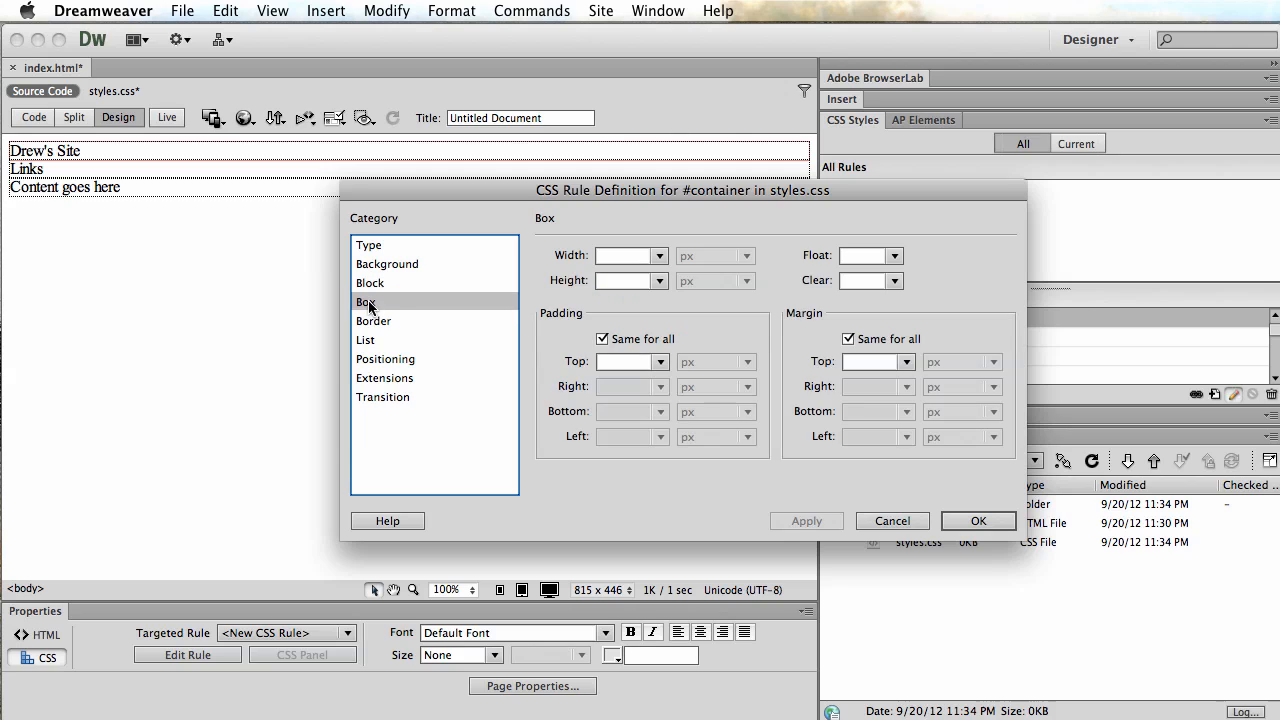
{"action": "left_click", "coordinate": [628, 255]}
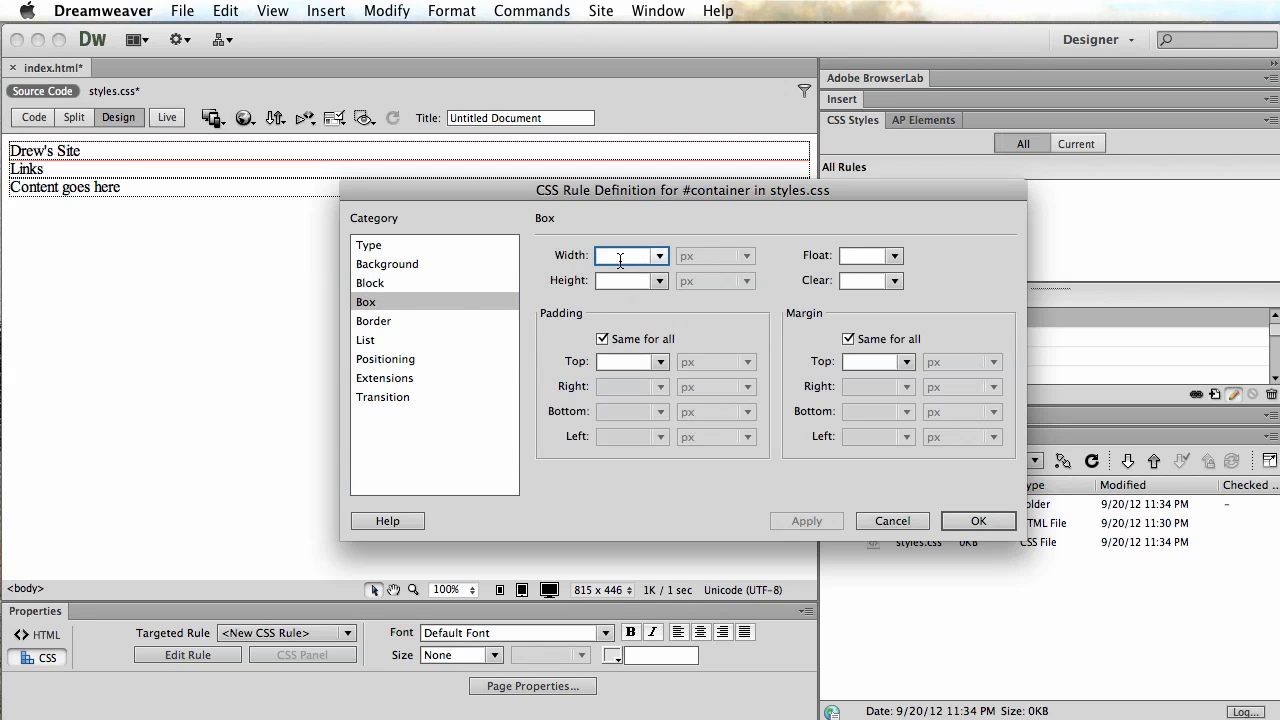
{"action": "type", "text": "550"}
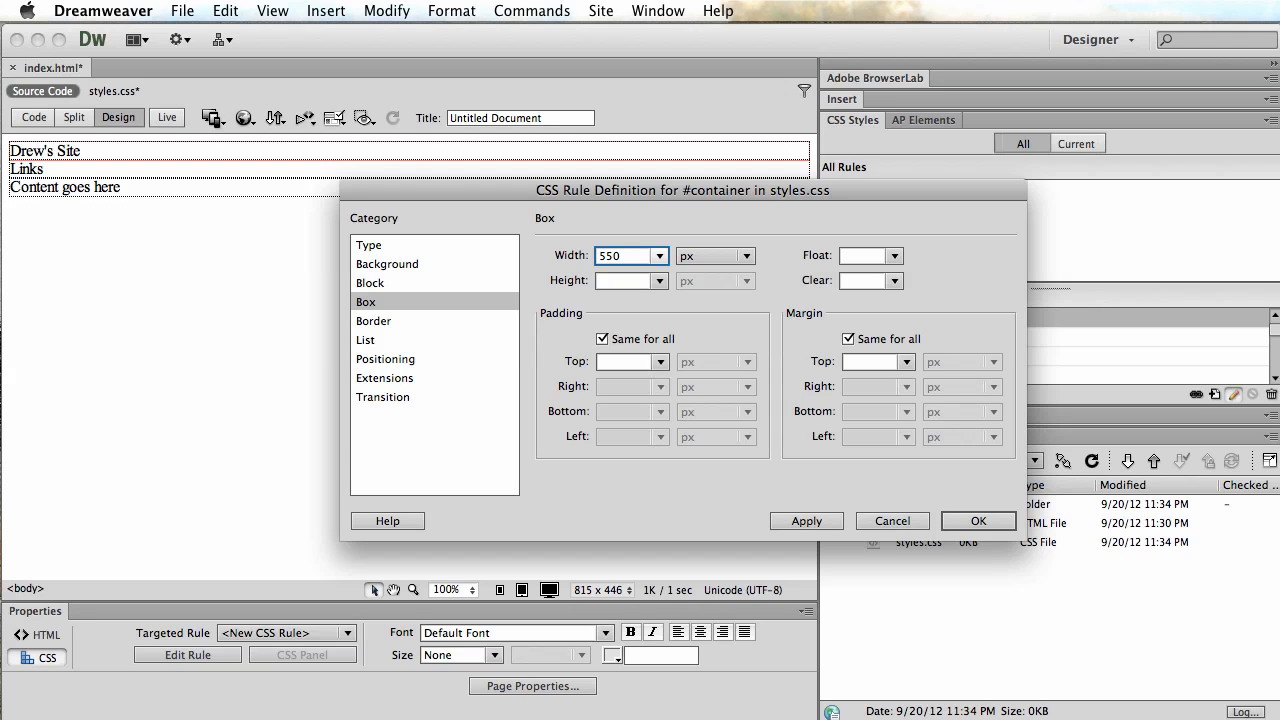
{"action": "left_click", "coordinate": [622, 281]}
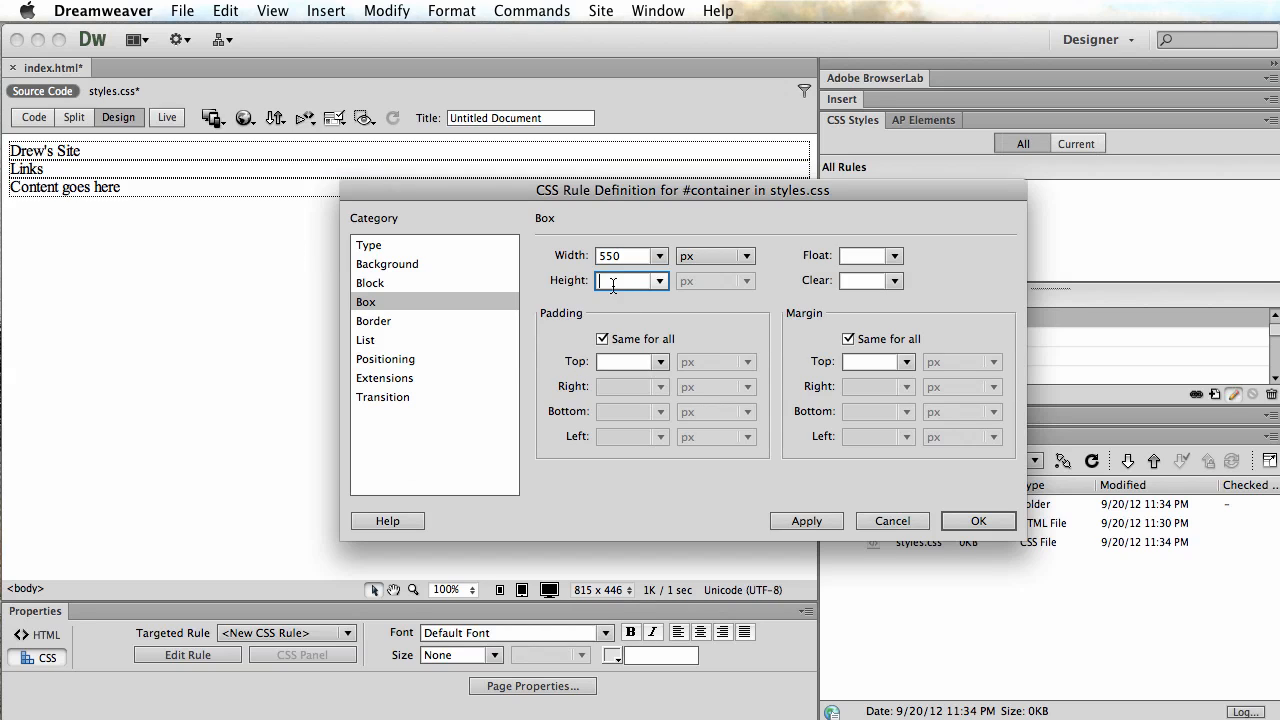
{"action": "type", "text": "400"}
{"action": "left_click", "coordinate": [797, 521]}
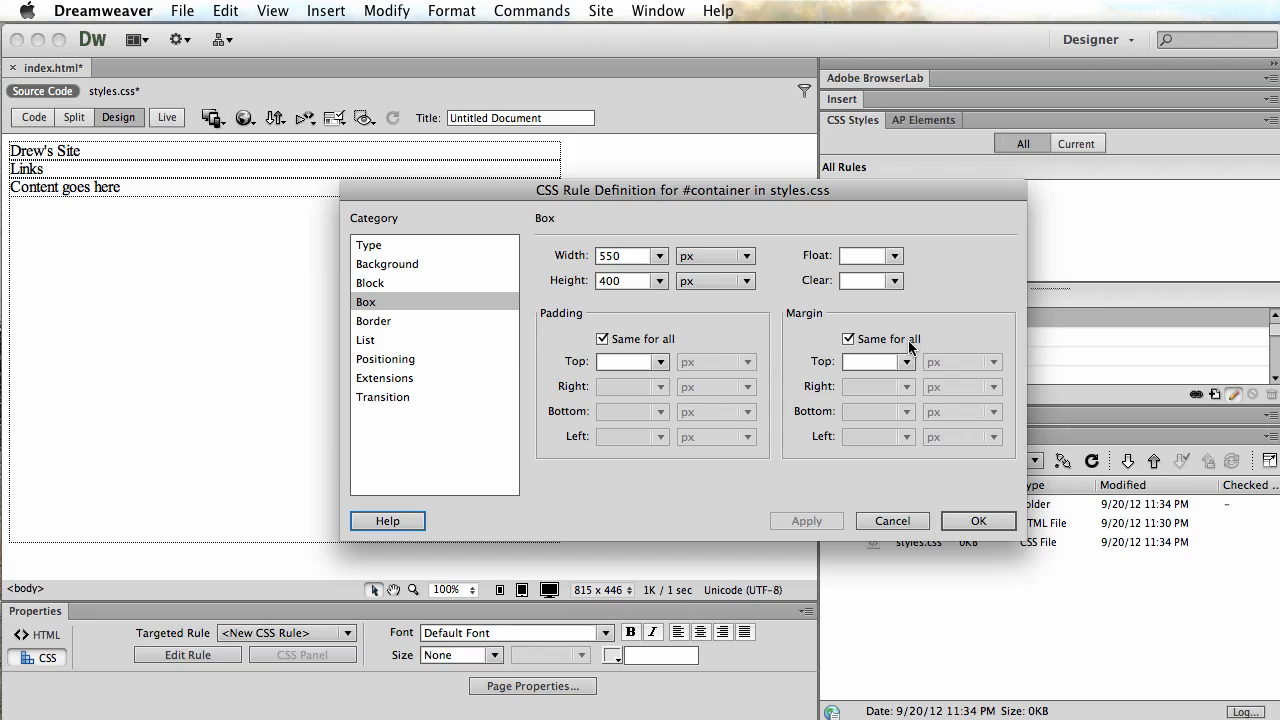
Step: Apply auto to only the right and left margins of the #container rule to centre the box
{"action": "left_click", "coordinate": [851, 339]}
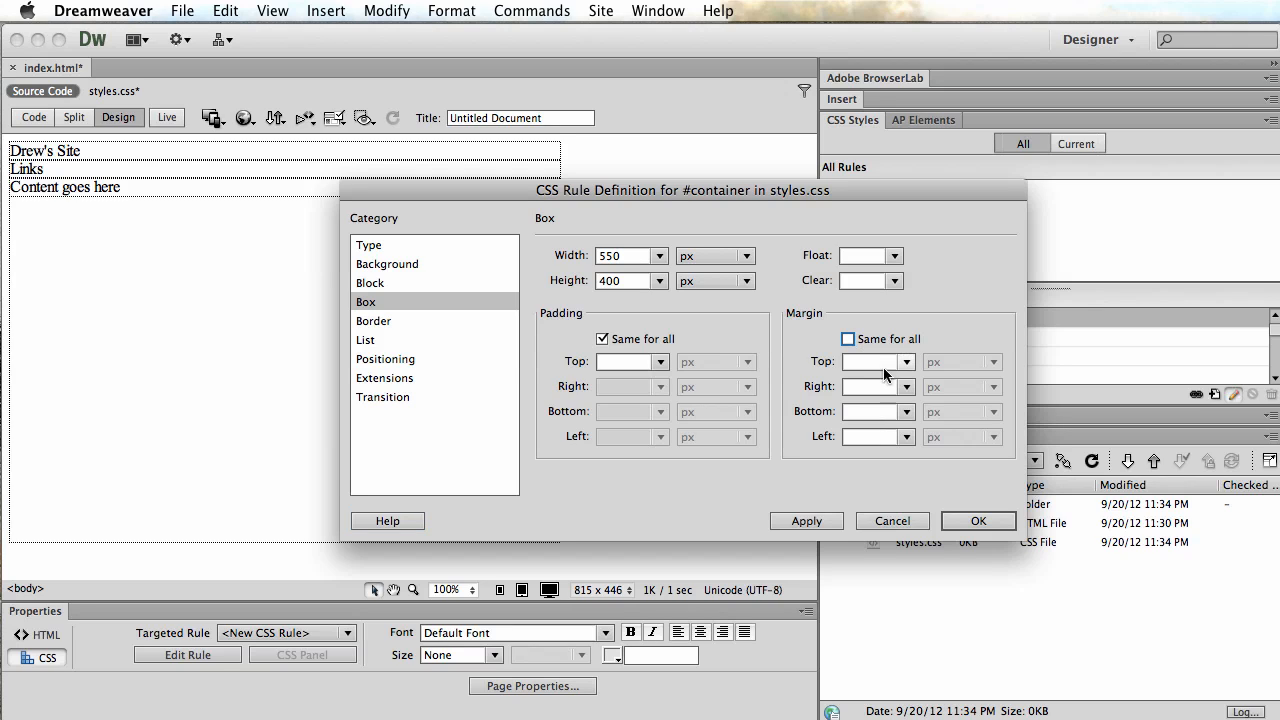
{"action": "left_click", "coordinate": [905, 386]}
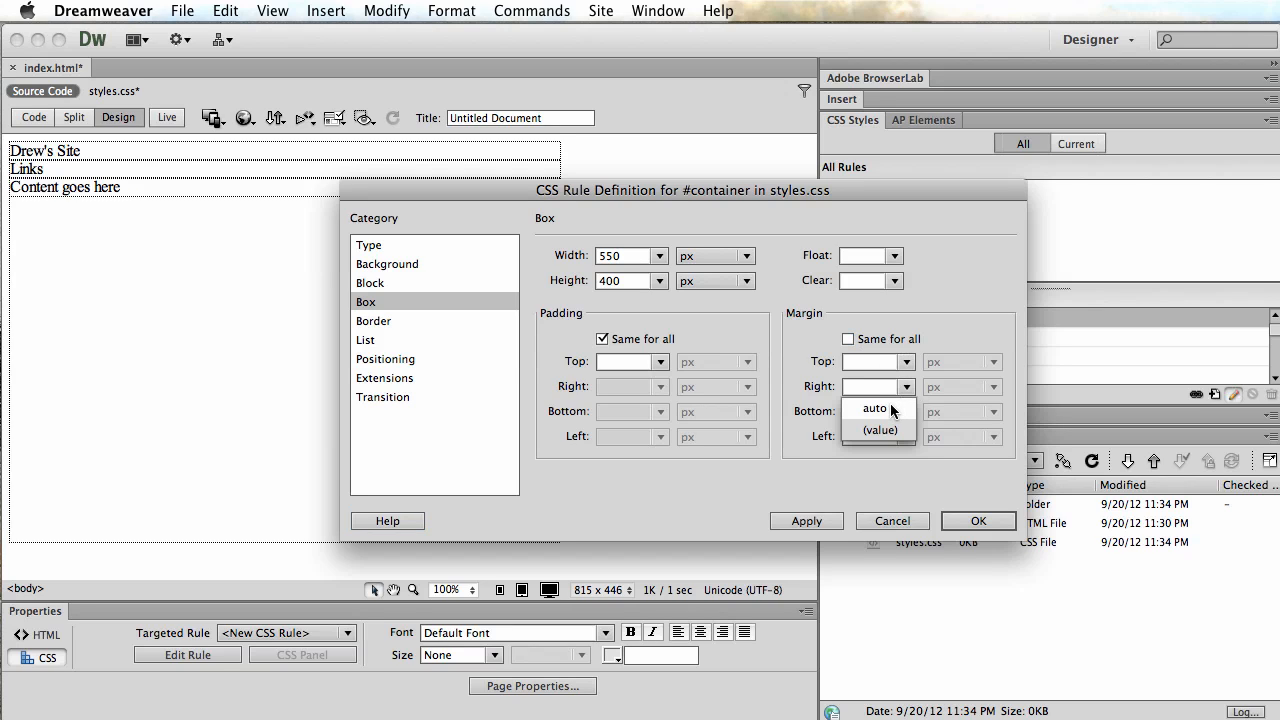
{"action": "left_click", "coordinate": [893, 410]}
{"action": "left_click", "coordinate": [905, 437]}
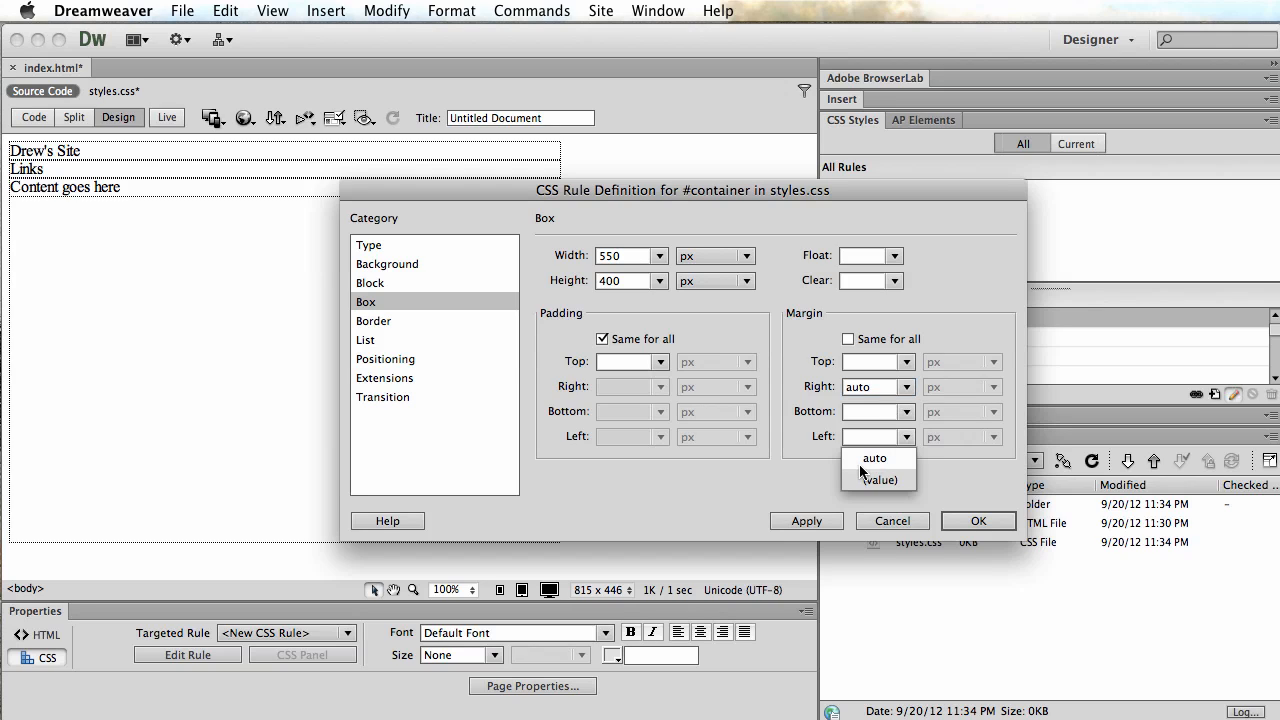
{"action": "left_click", "coordinate": [876, 462]}
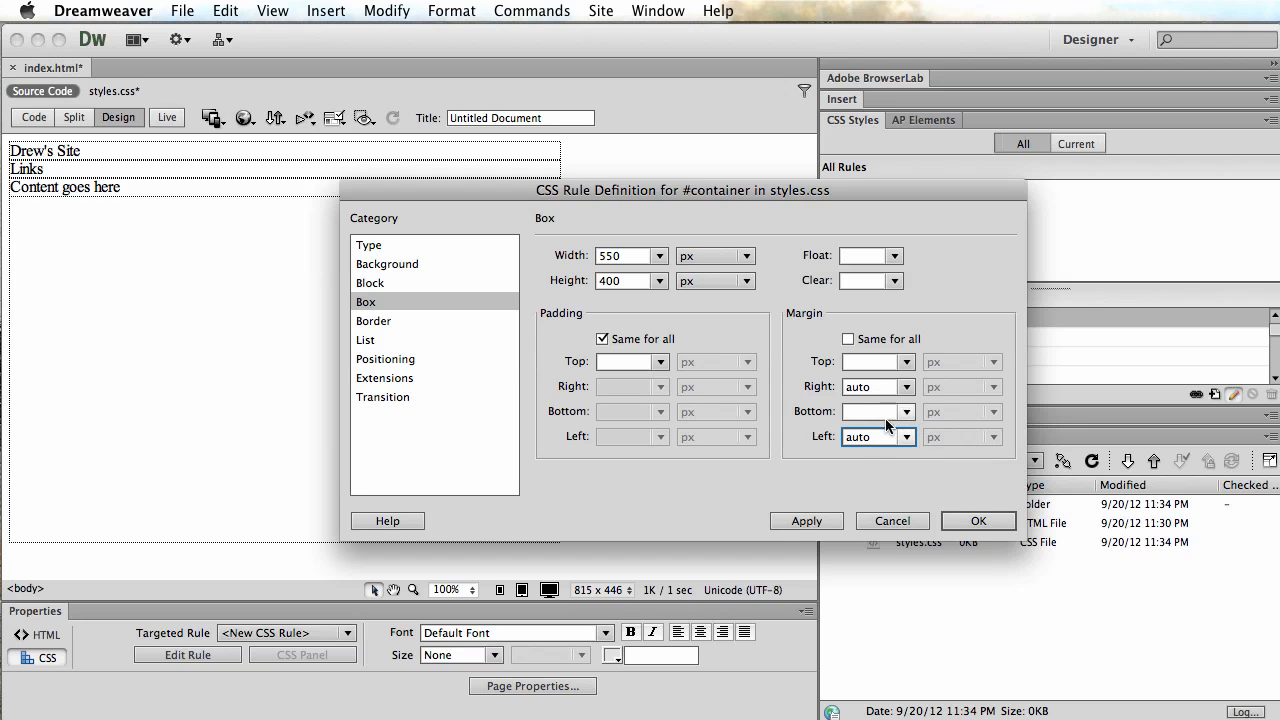
{"action": "left_click", "coordinate": [808, 521]}
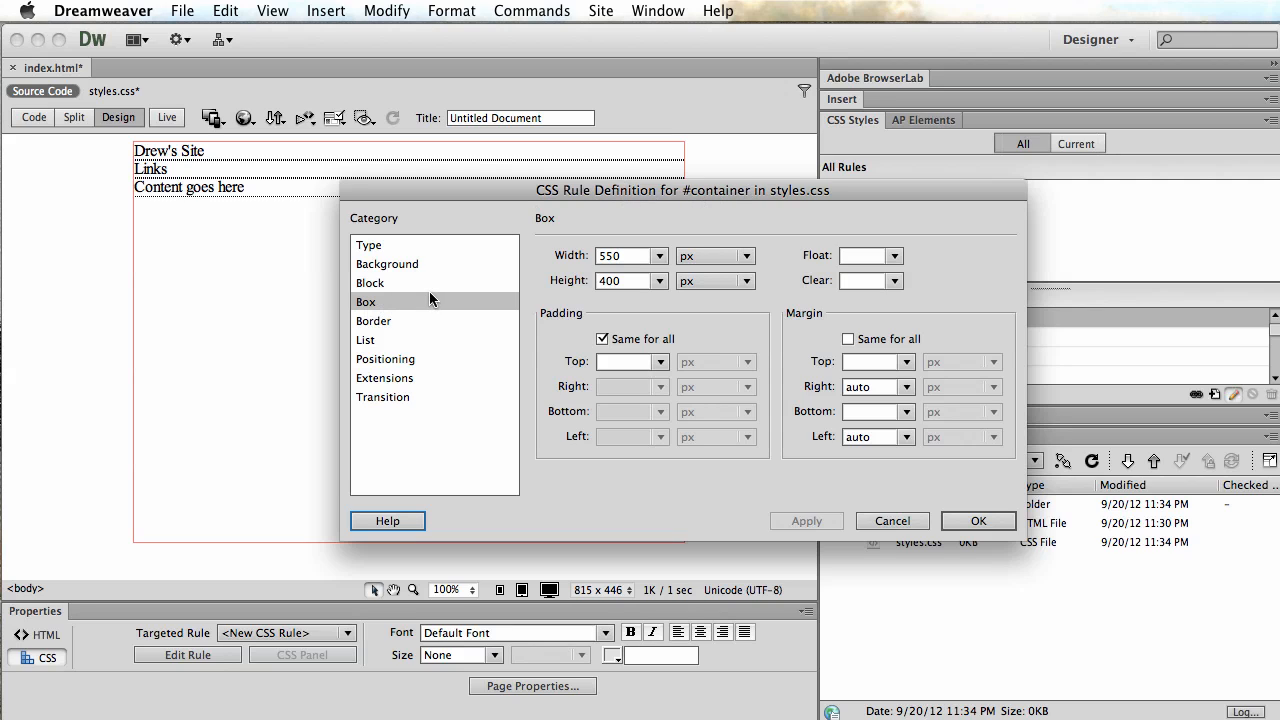
Step: Apply a solid, thin border in colour #CCC to all sides of the #container rule
{"action": "left_click", "coordinate": [377, 326]}
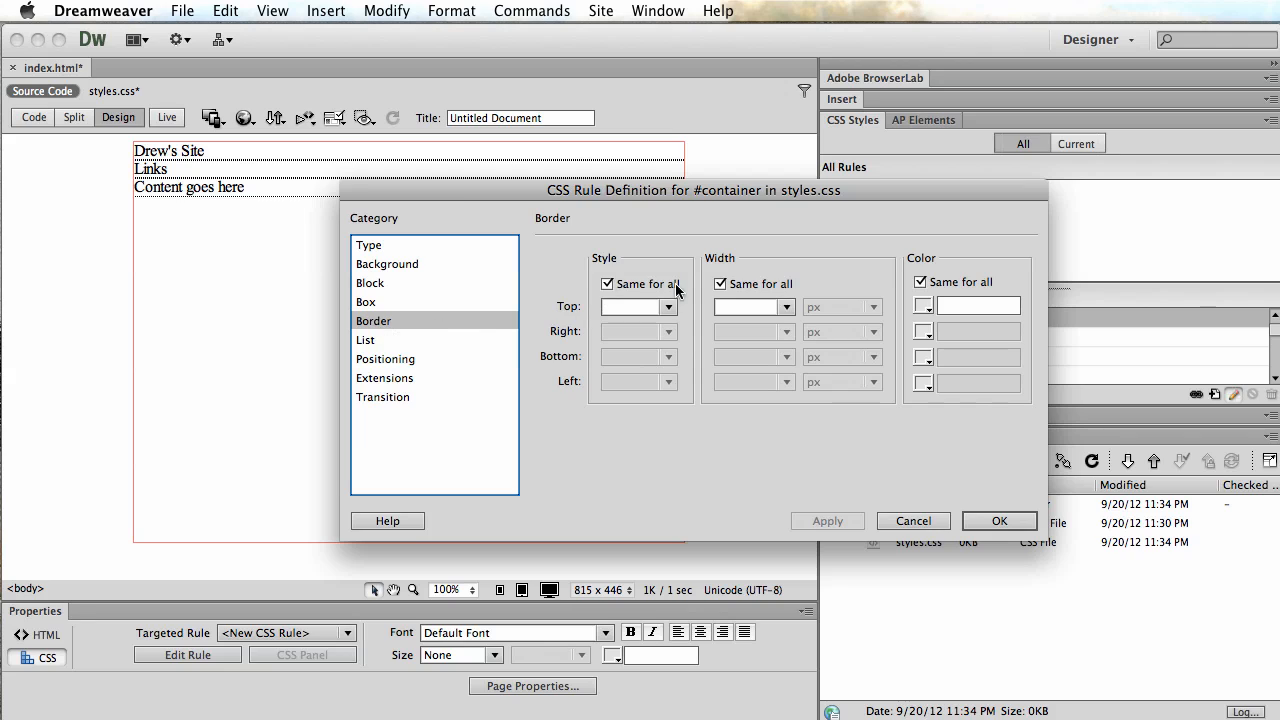
{"action": "left_click", "coordinate": [667, 308]}
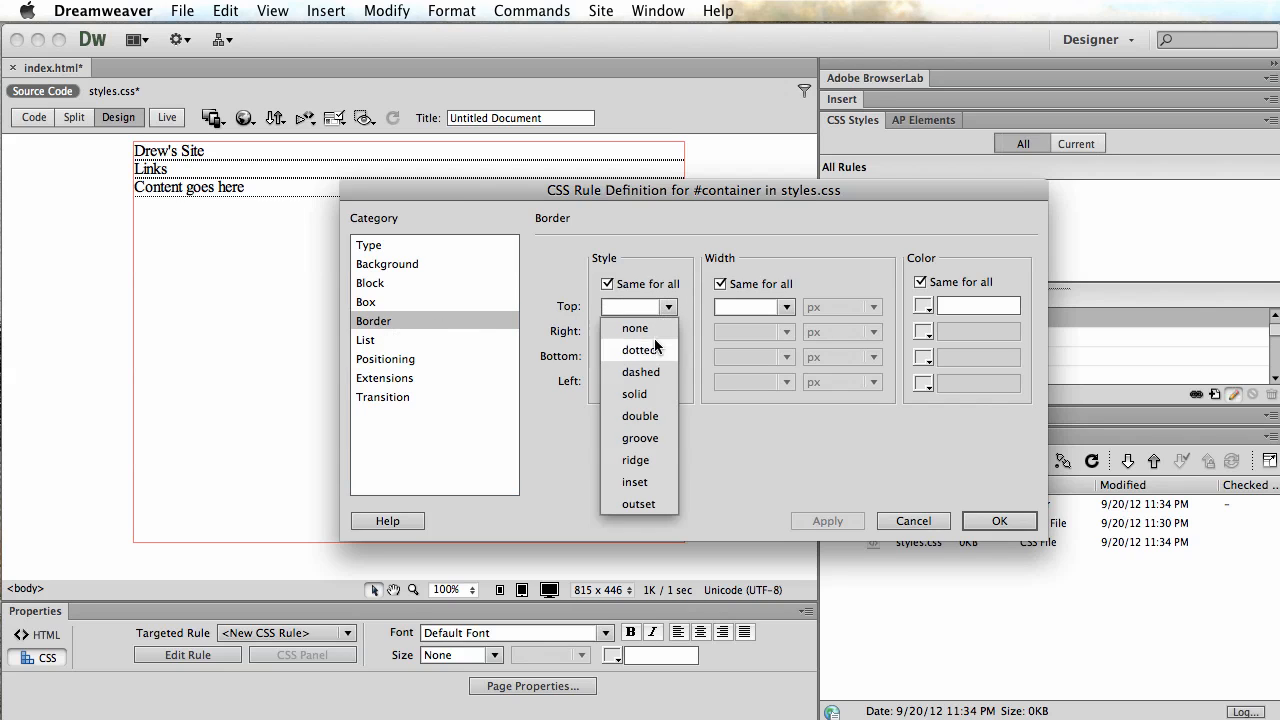
{"action": "left_click", "coordinate": [641, 392]}
{"action": "left_click", "coordinate": [785, 310]}
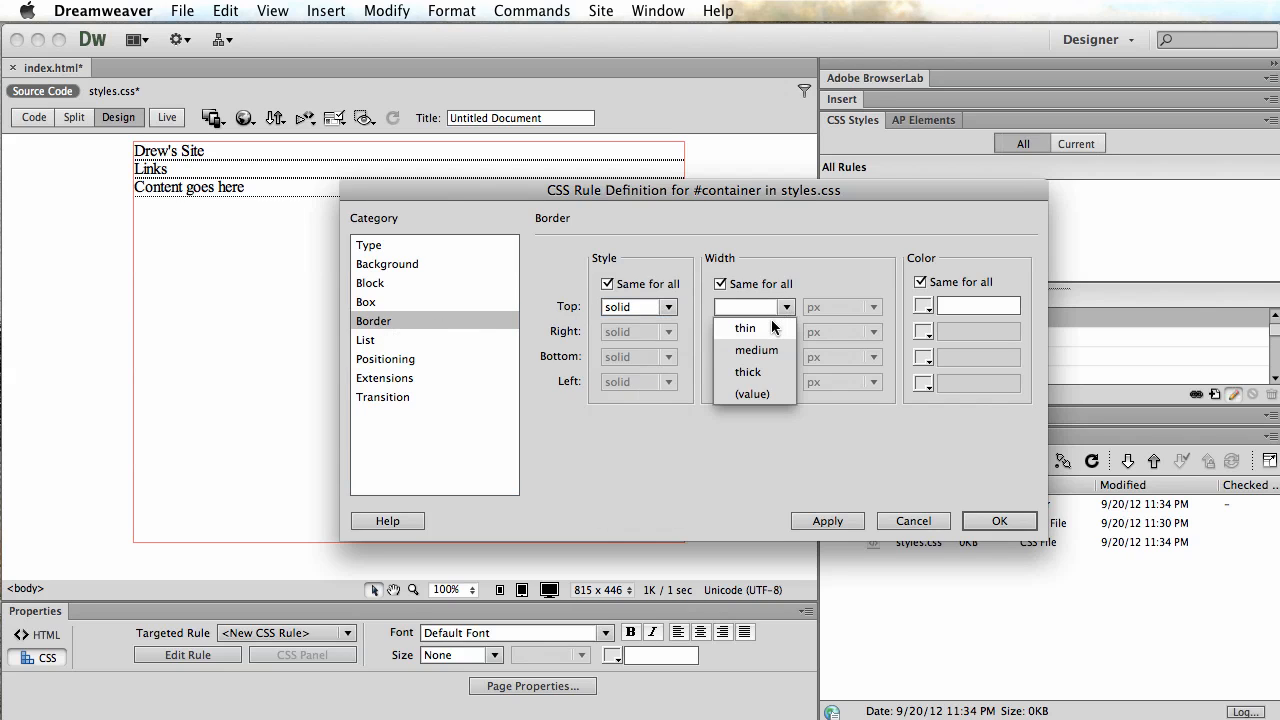
{"action": "left_click", "coordinate": [745, 328]}
{"action": "left_click", "coordinate": [928, 312]}
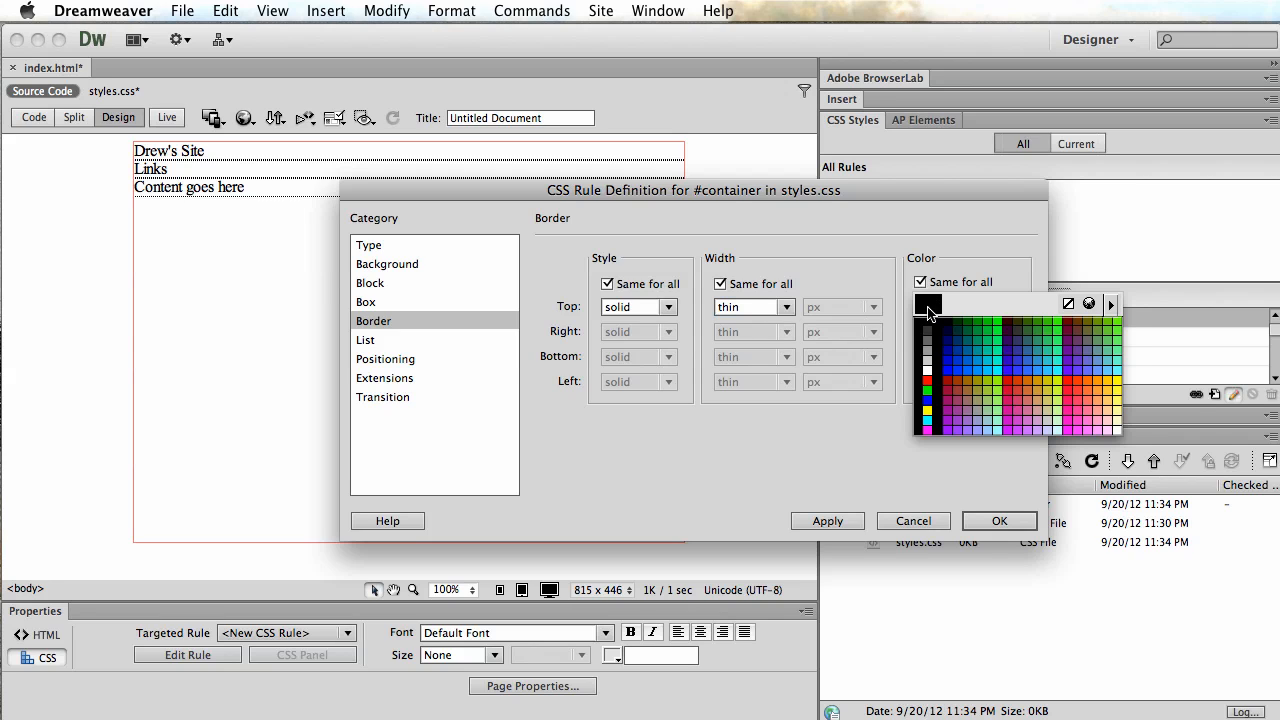
{"action": "left_click", "coordinate": [929, 351]}
{"action": "left_click", "coordinate": [928, 310]}
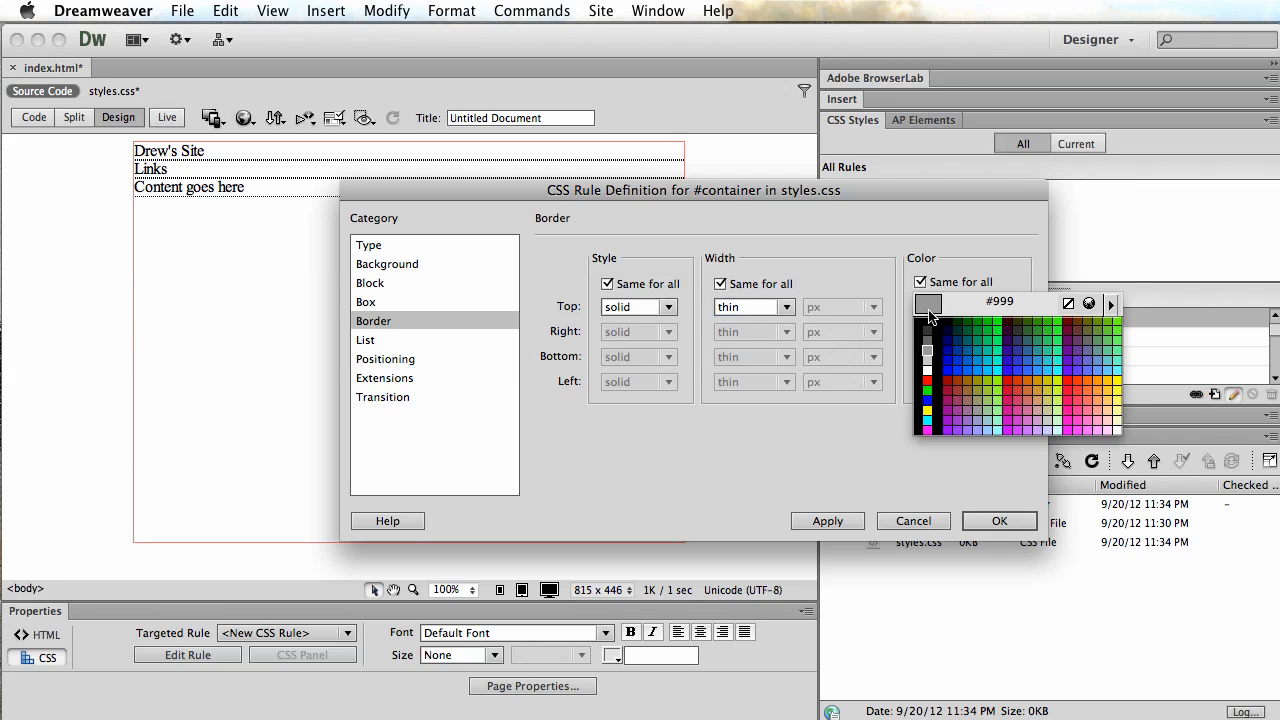
{"action": "left_click", "coordinate": [930, 356]}
{"action": "left_click", "coordinate": [847, 521]}
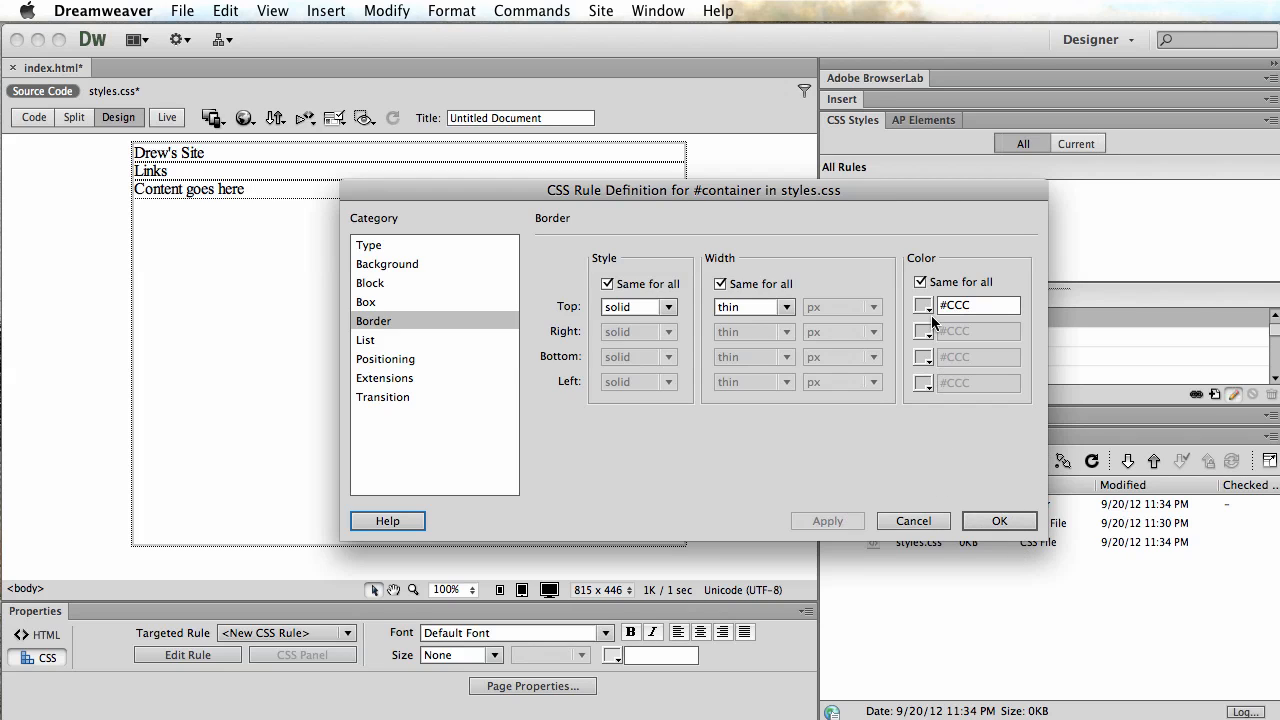
Step: Set only the top border style of #container to none, apply it and accept the rule definition
{"action": "left_click", "coordinate": [919, 282]}
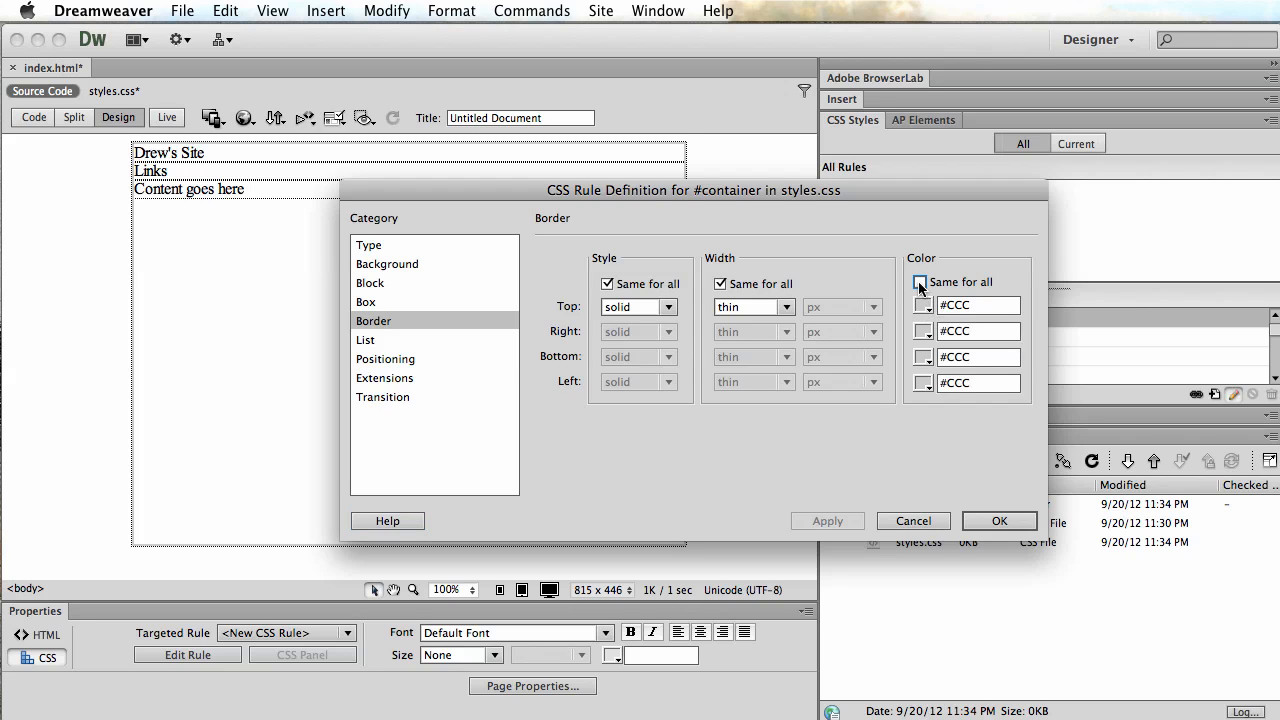
{"action": "left_click", "coordinate": [919, 282]}
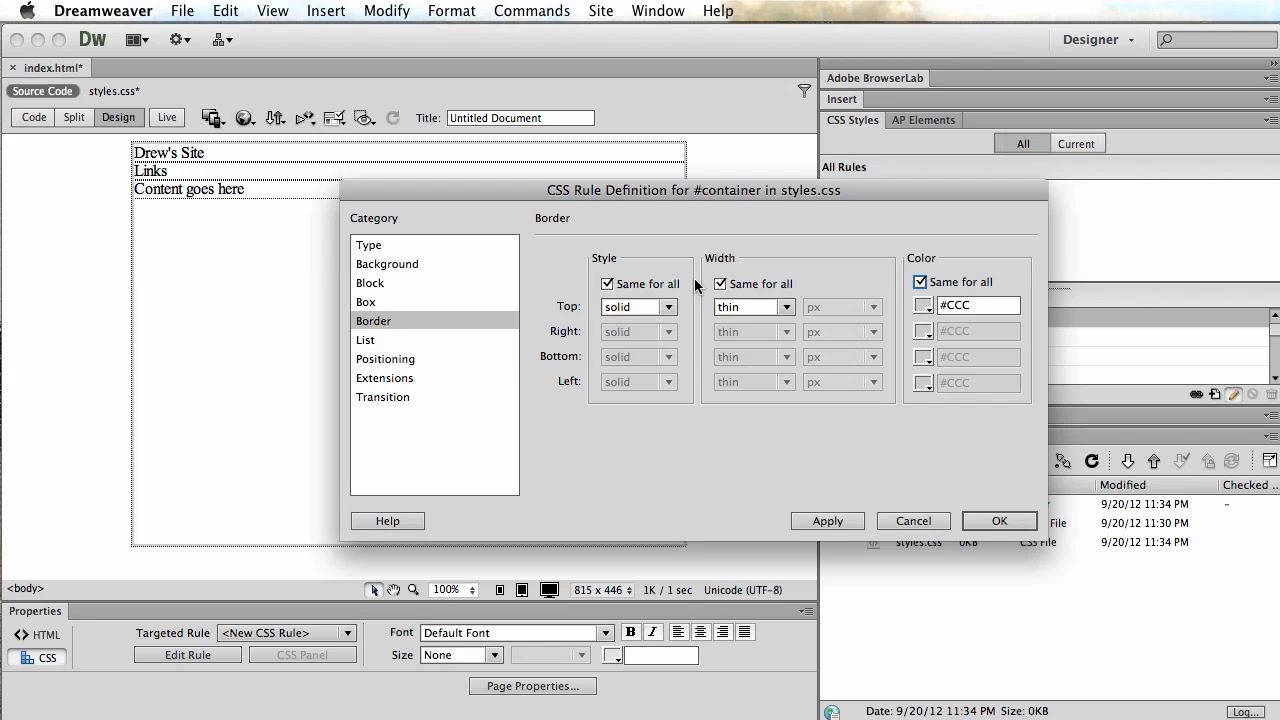
{"action": "left_click", "coordinate": [608, 285]}
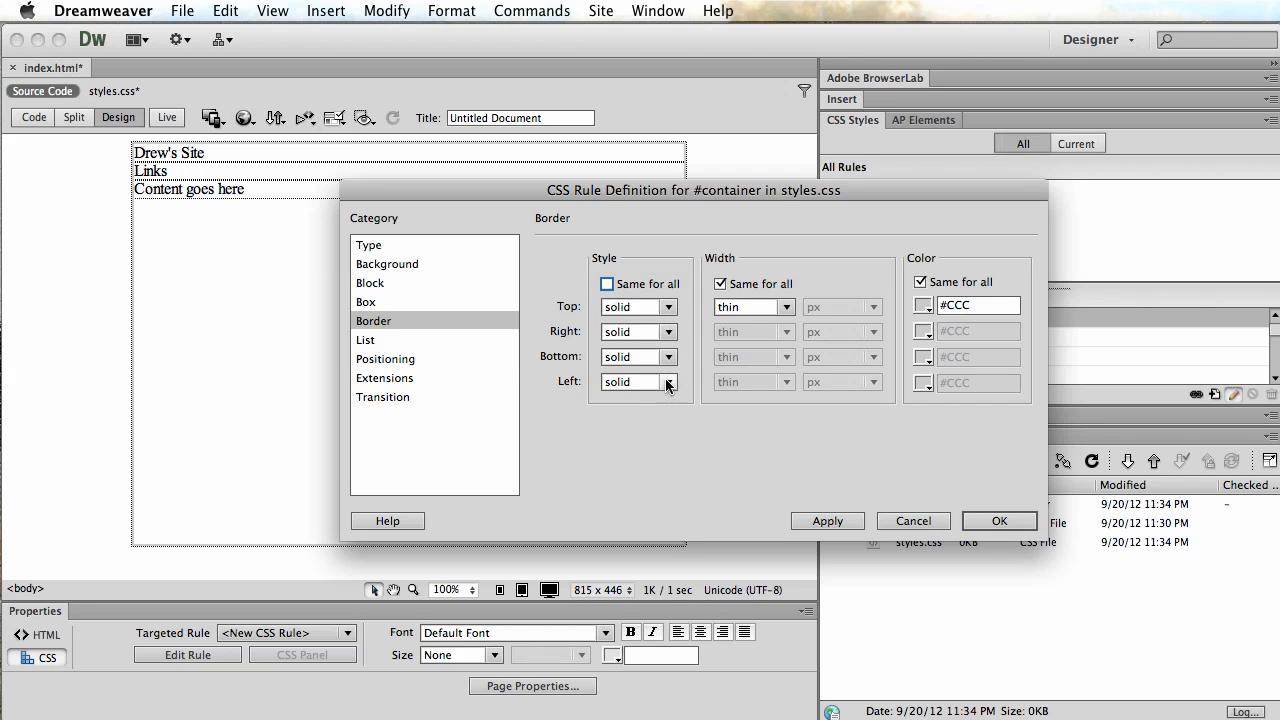
{"action": "left_click", "coordinate": [668, 307]}
{"action": "left_click", "coordinate": [639, 240]}
{"action": "left_click", "coordinate": [822, 521]}
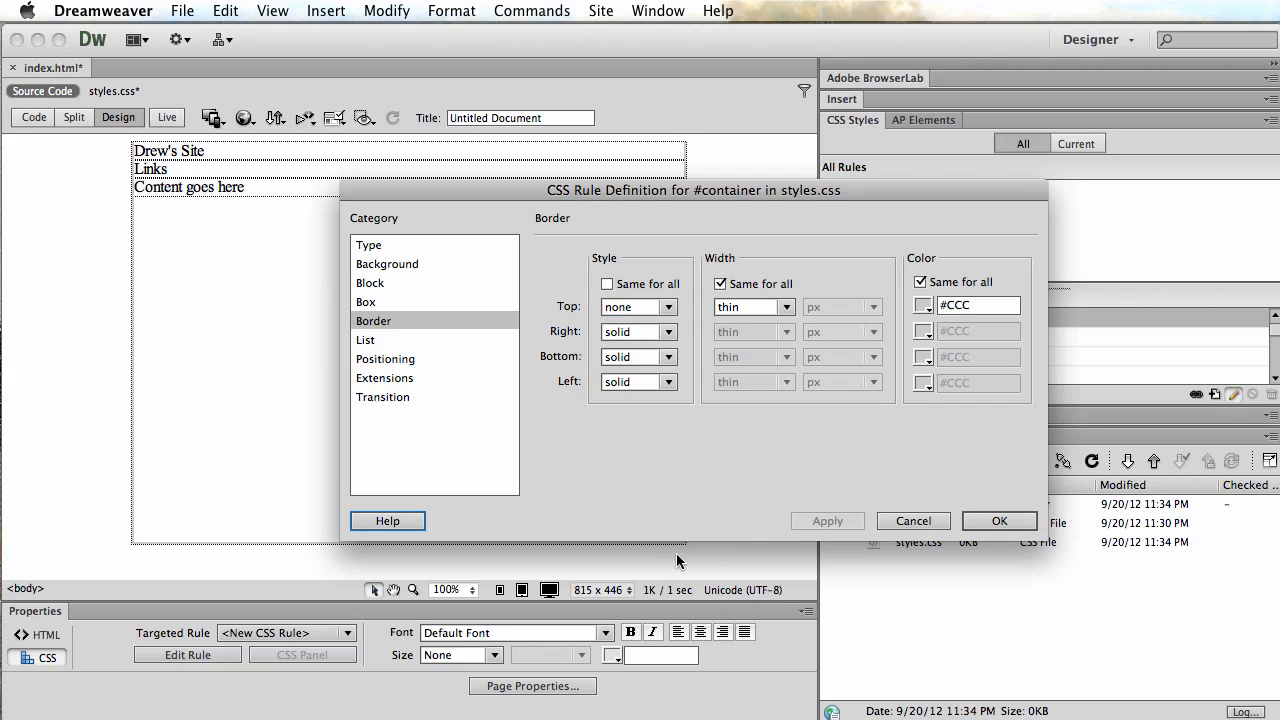
{"action": "left_click", "coordinate": [995, 518]}
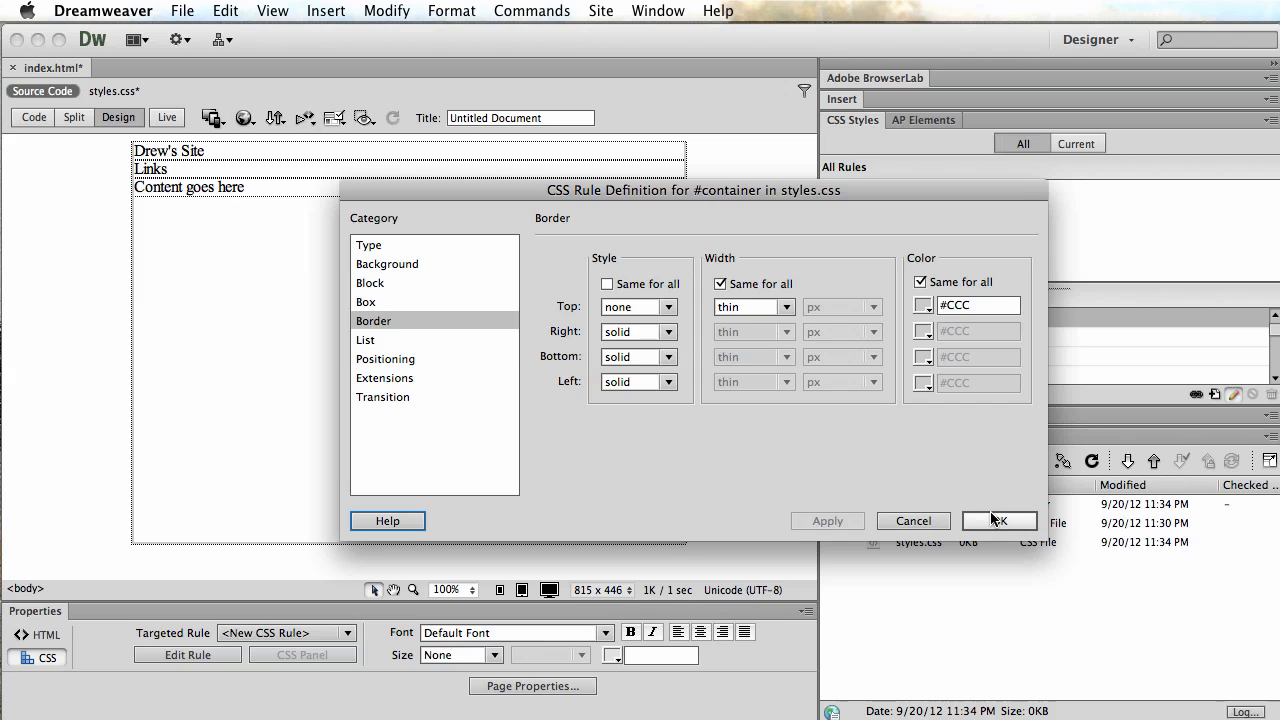
{"action": "left_click", "coordinate": [995, 518]}
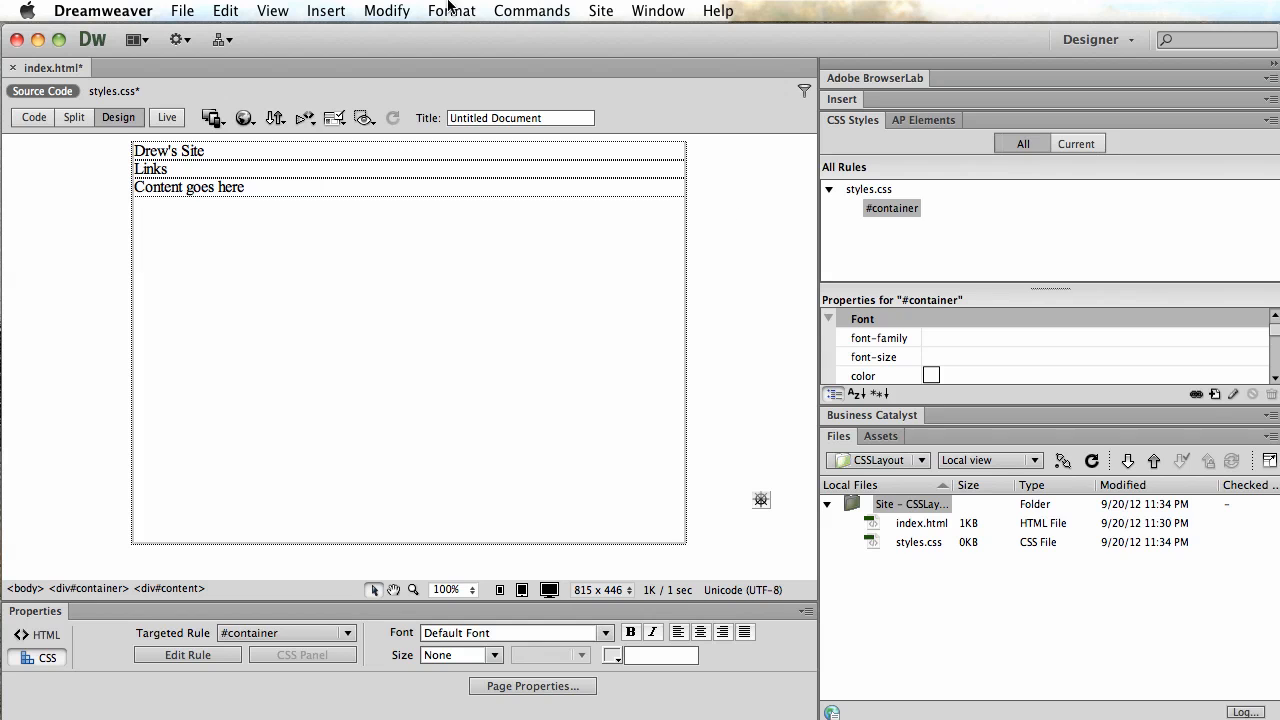
Step: Set the page's top margin to 0 px in the CSS appearance page properties and accept
{"action": "left_click", "coordinate": [387, 8]}
{"action": "left_click", "coordinate": [409, 34]}
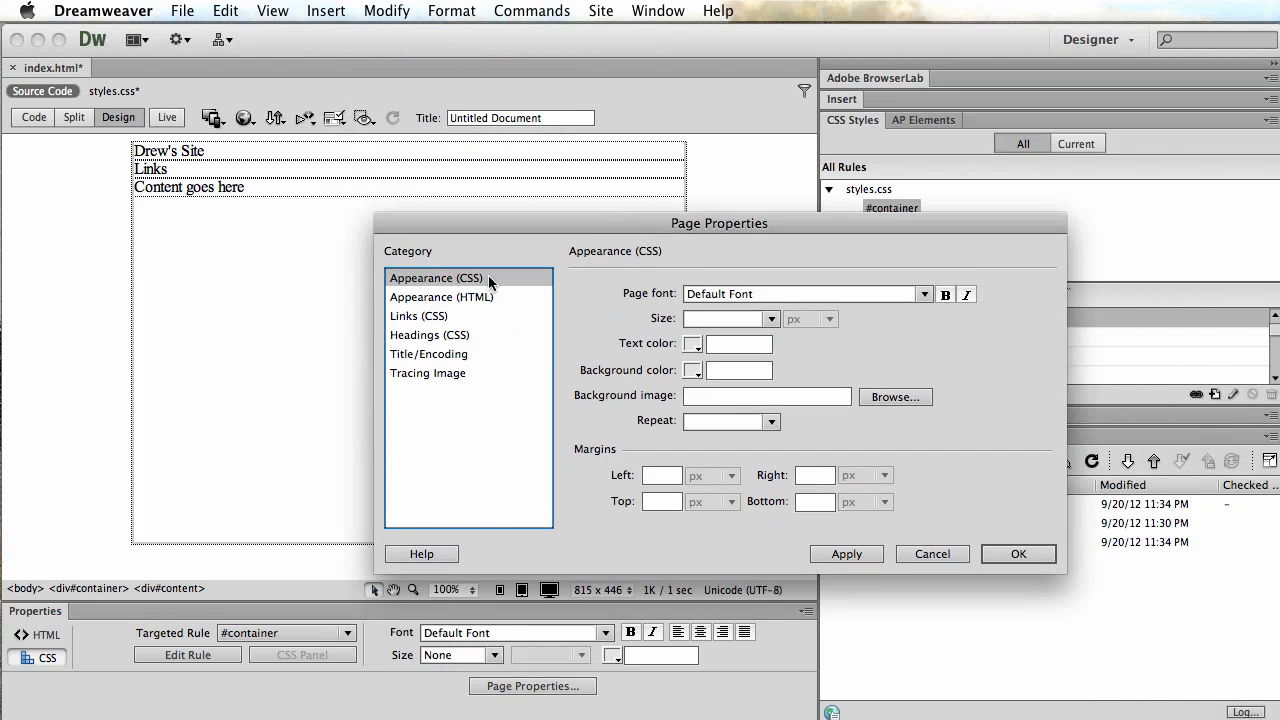
{"action": "left_click", "coordinate": [673, 505]}
{"action": "type", "text": "0"}
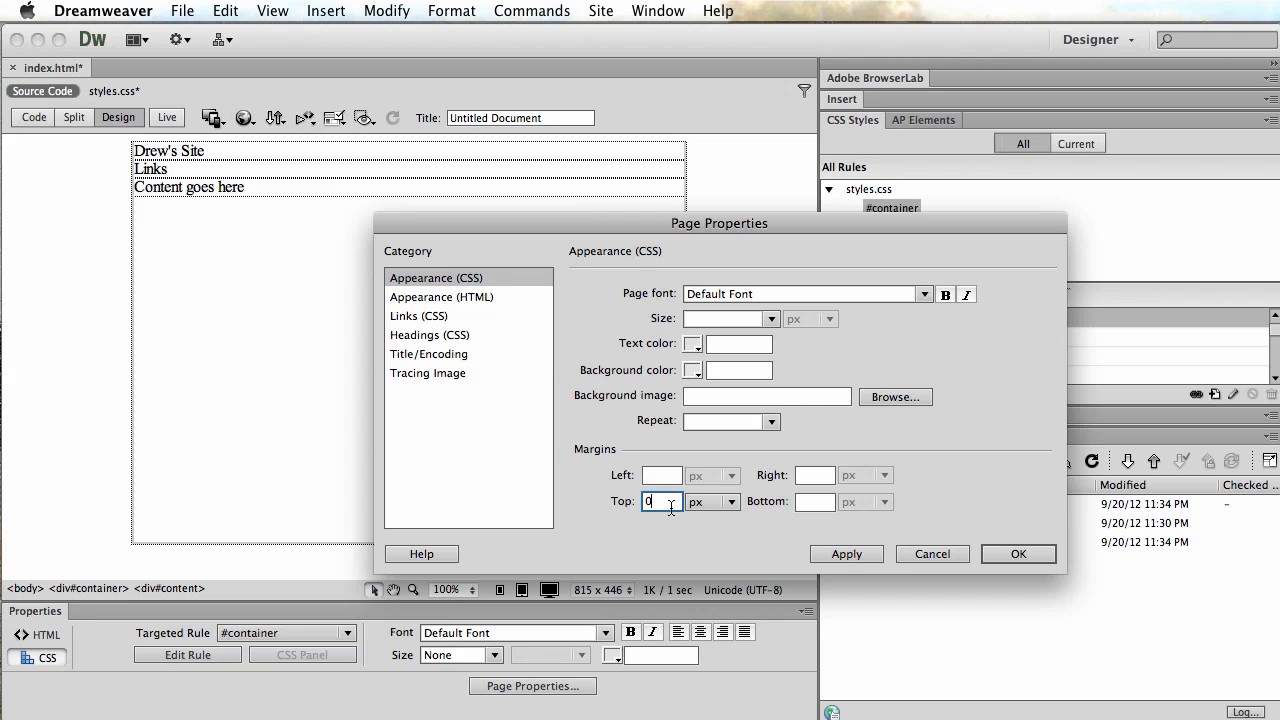
{"action": "left_click", "coordinate": [848, 555]}
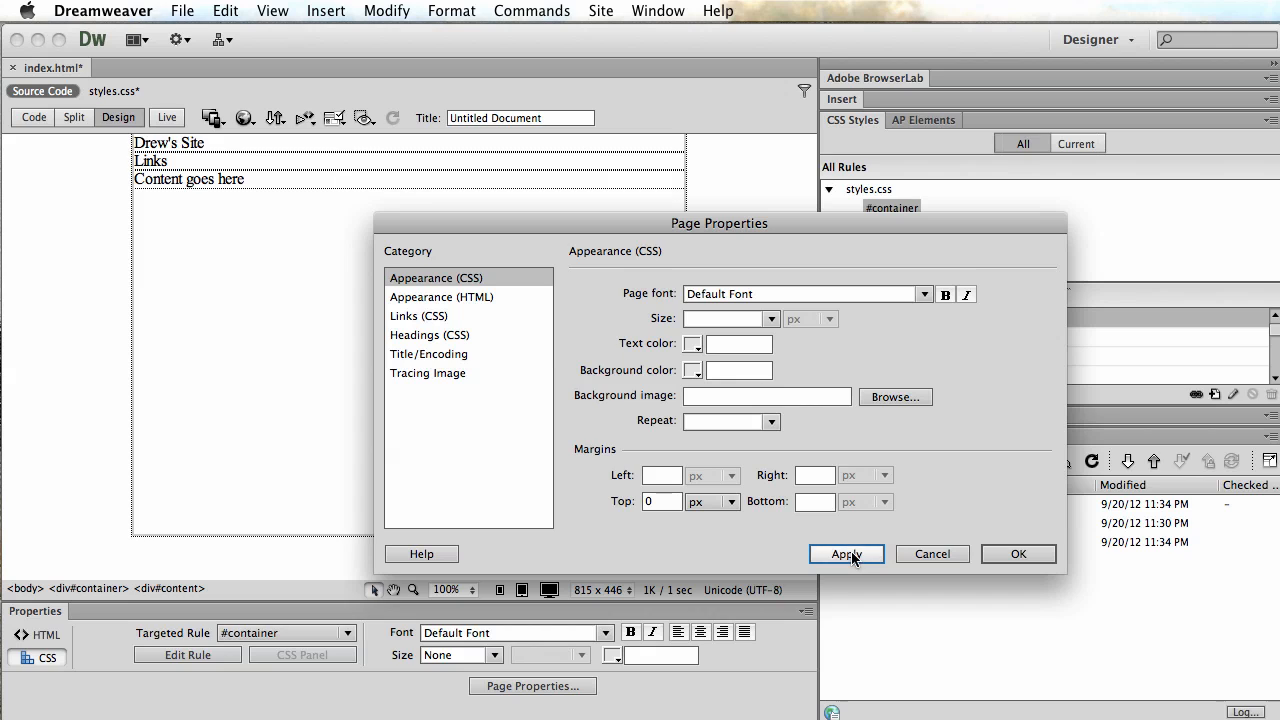
{"action": "left_click", "coordinate": [1012, 551]}
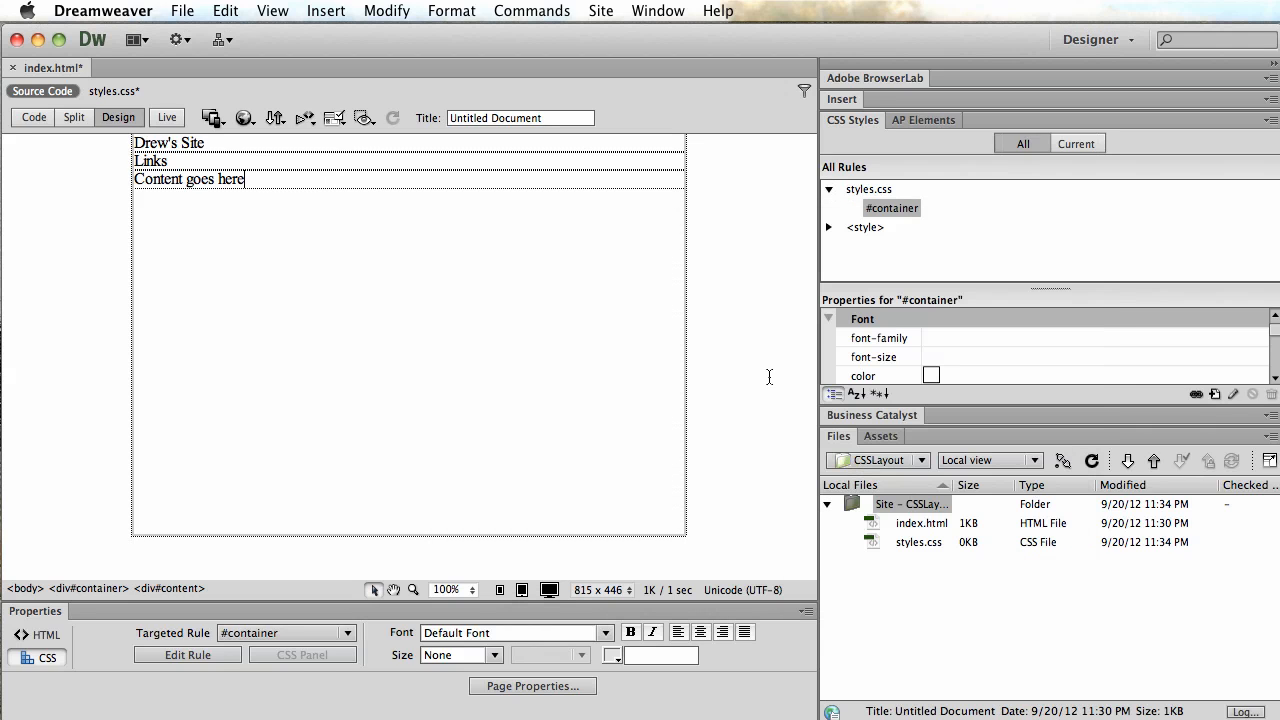
Step: Preview the page in Google Chrome, saving the changes to index.html and styles.css
{"action": "left_click", "coordinate": [182, 10]}
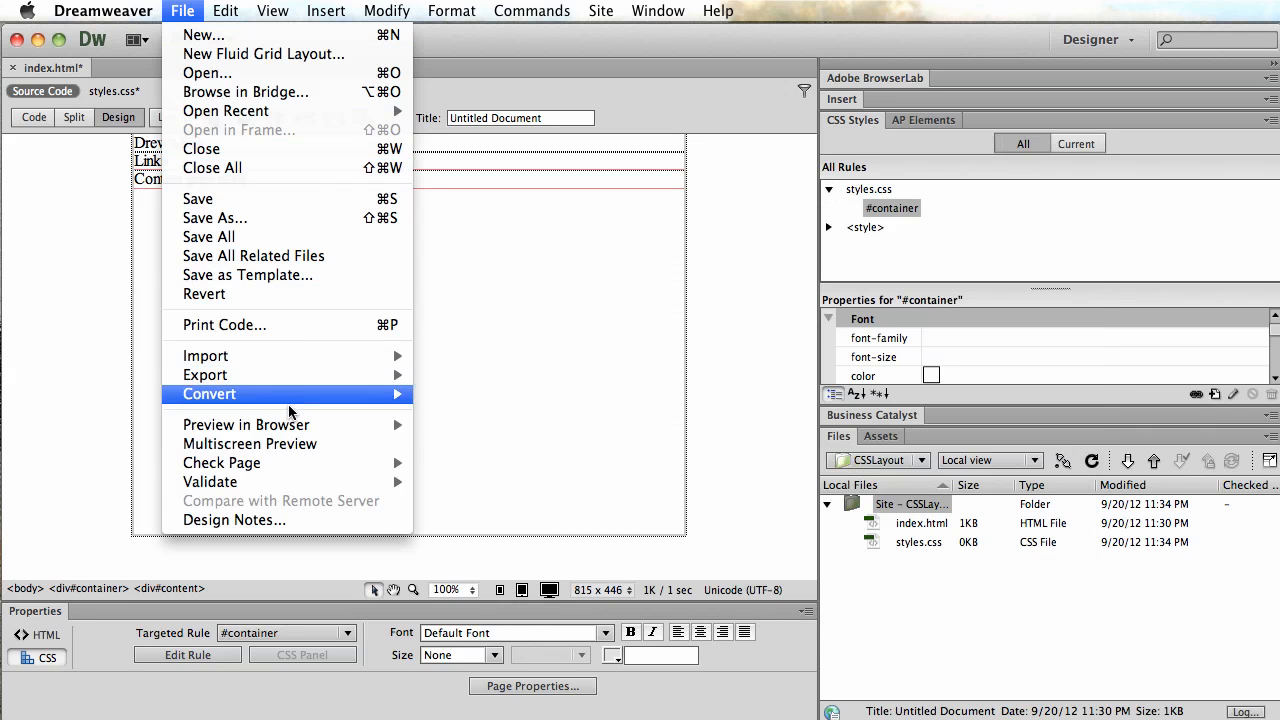
{"action": "mouse_move", "coordinate": [300, 424]}
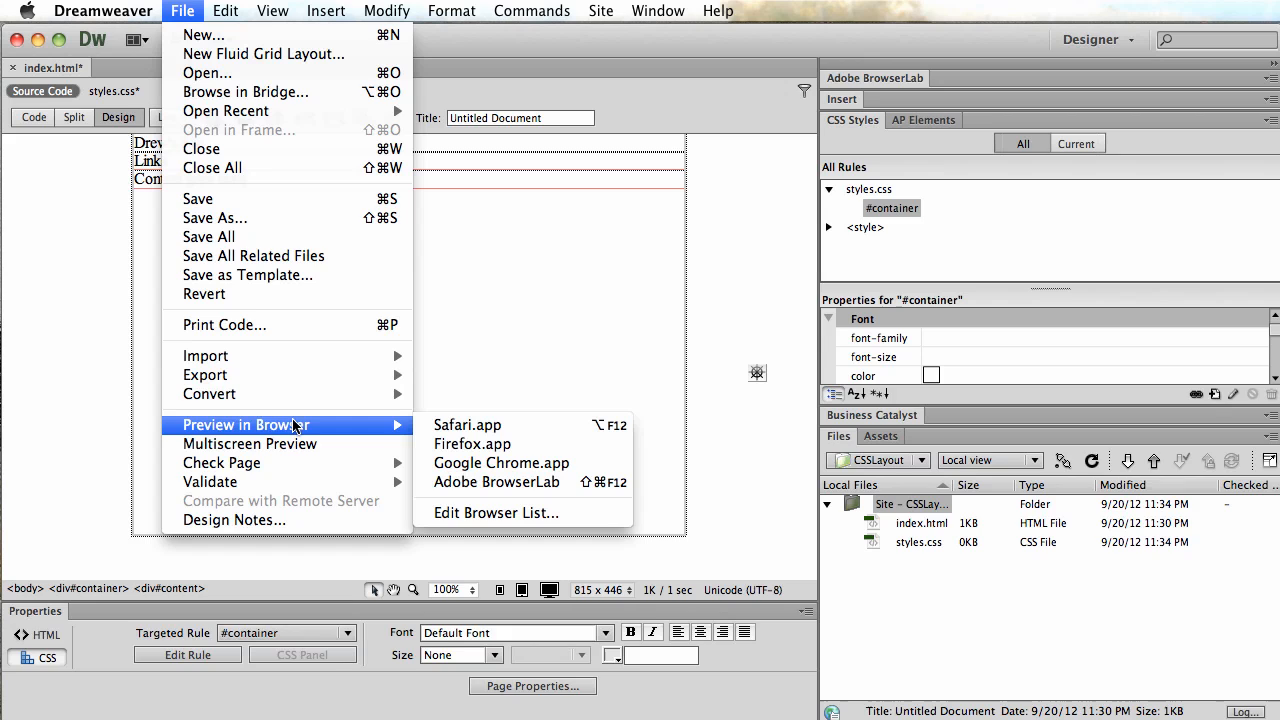
{"action": "left_click", "coordinate": [474, 463]}
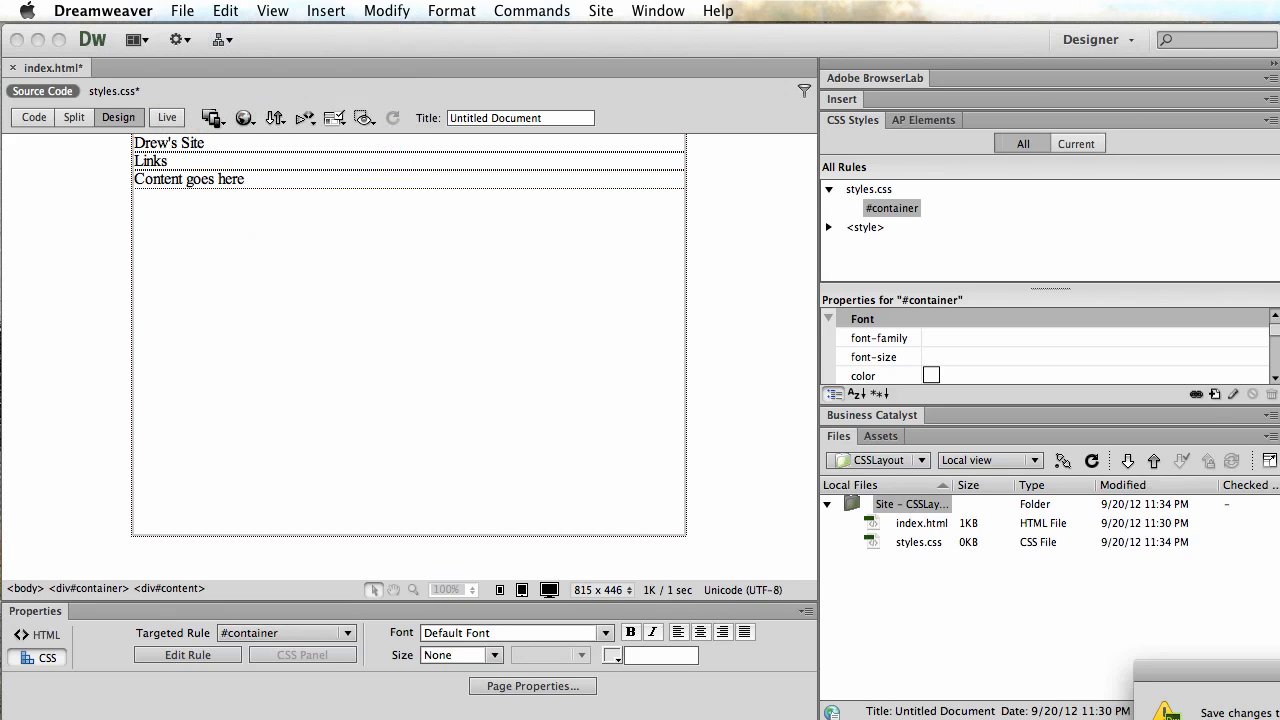
{"action": "key", "text": "Return"}
{"action": "key", "text": "Return"}
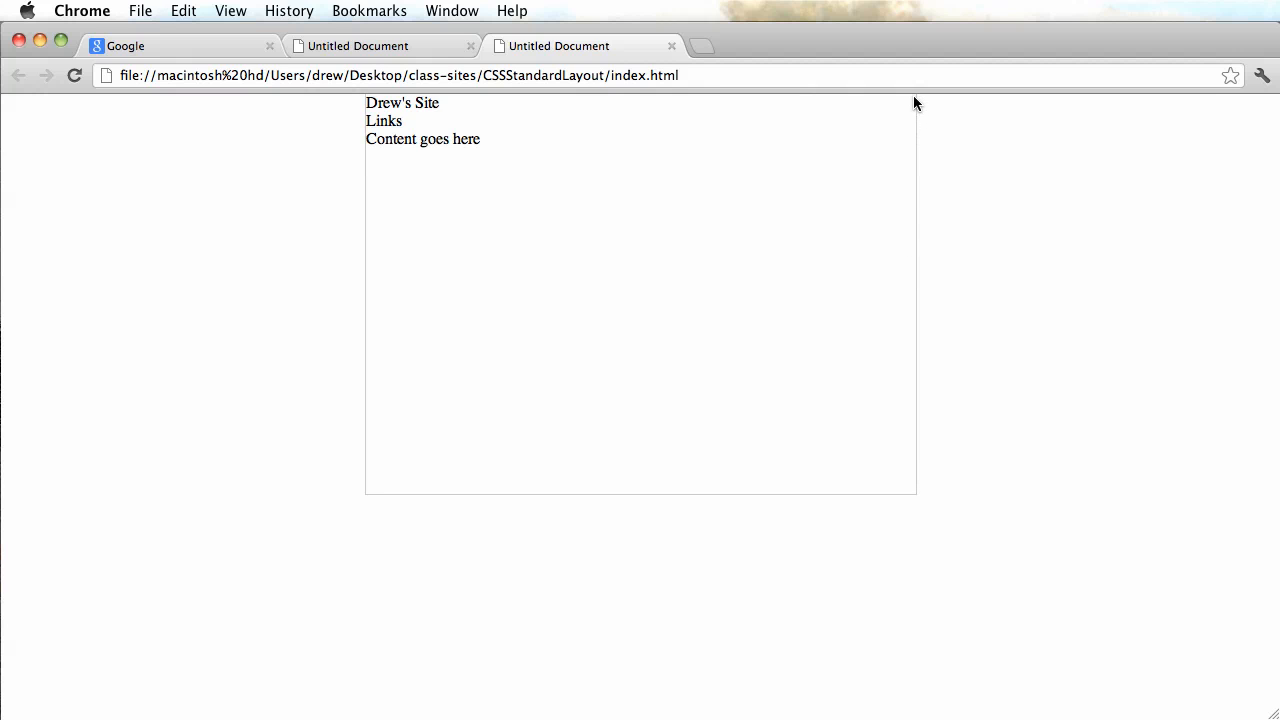
Step: Shrink the Chrome window to check the container's centring, then switch back to Dreamweaver
{"action": "mouse_move", "coordinate": [893, 36]}
{"action": "left_mouse_down"}
{"action": "mouse_move", "coordinate": [877, 174]}
{"action": "mouse_move", "coordinate": [902, 26]}
{"action": "left_mouse_up"}
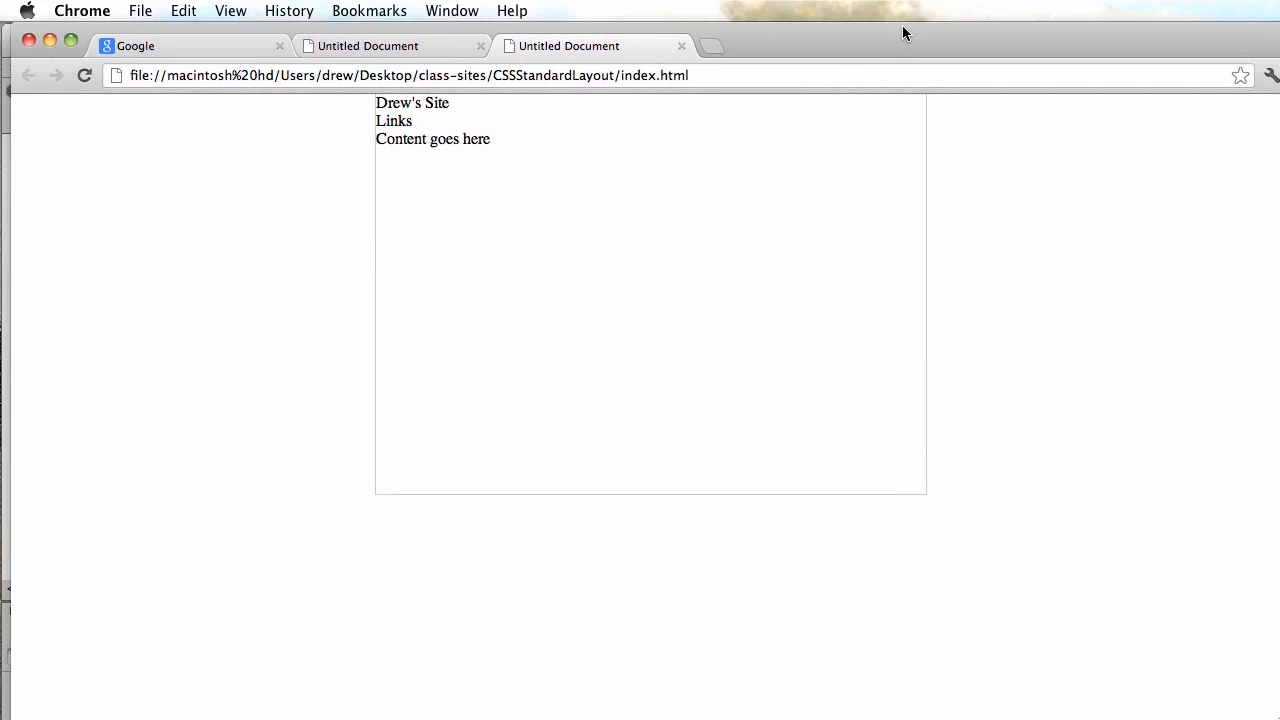
{"action": "left_click_drag", "start_coordinate": [1265, 712], "coordinate": [983, 657]}
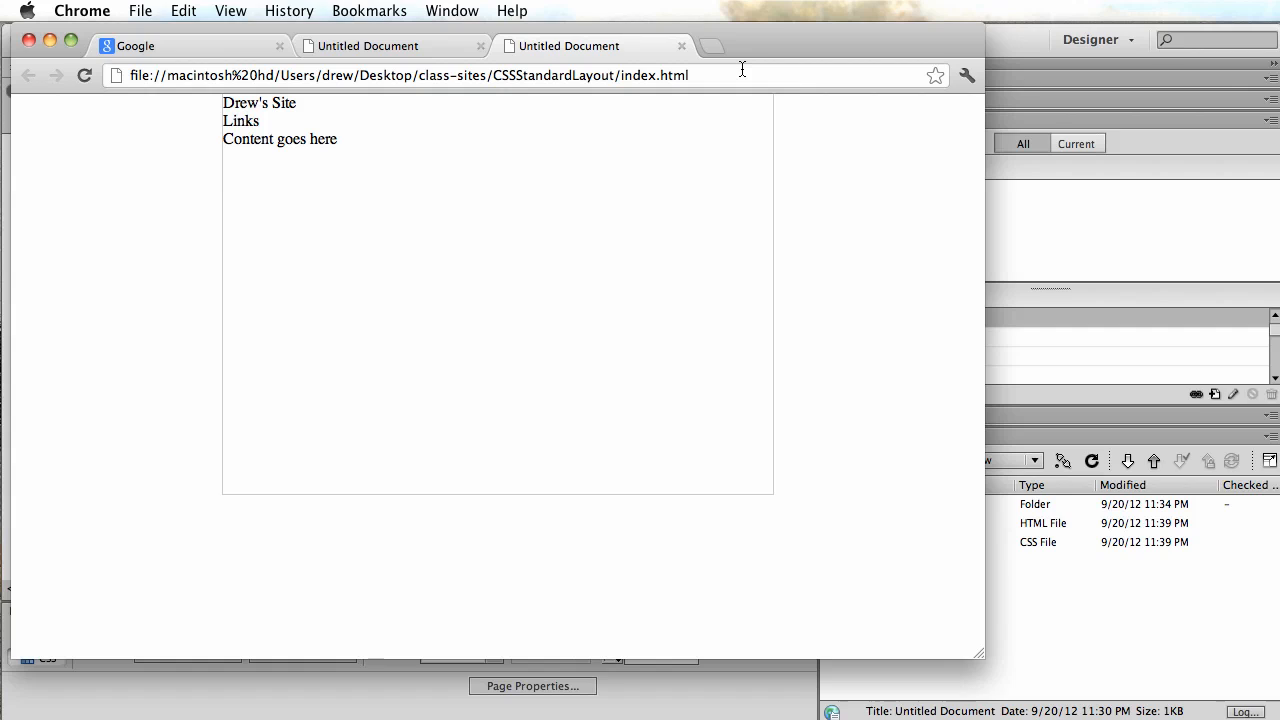
{"action": "left_click_drag", "start_coordinate": [743, 45], "coordinate": [732, 37]}
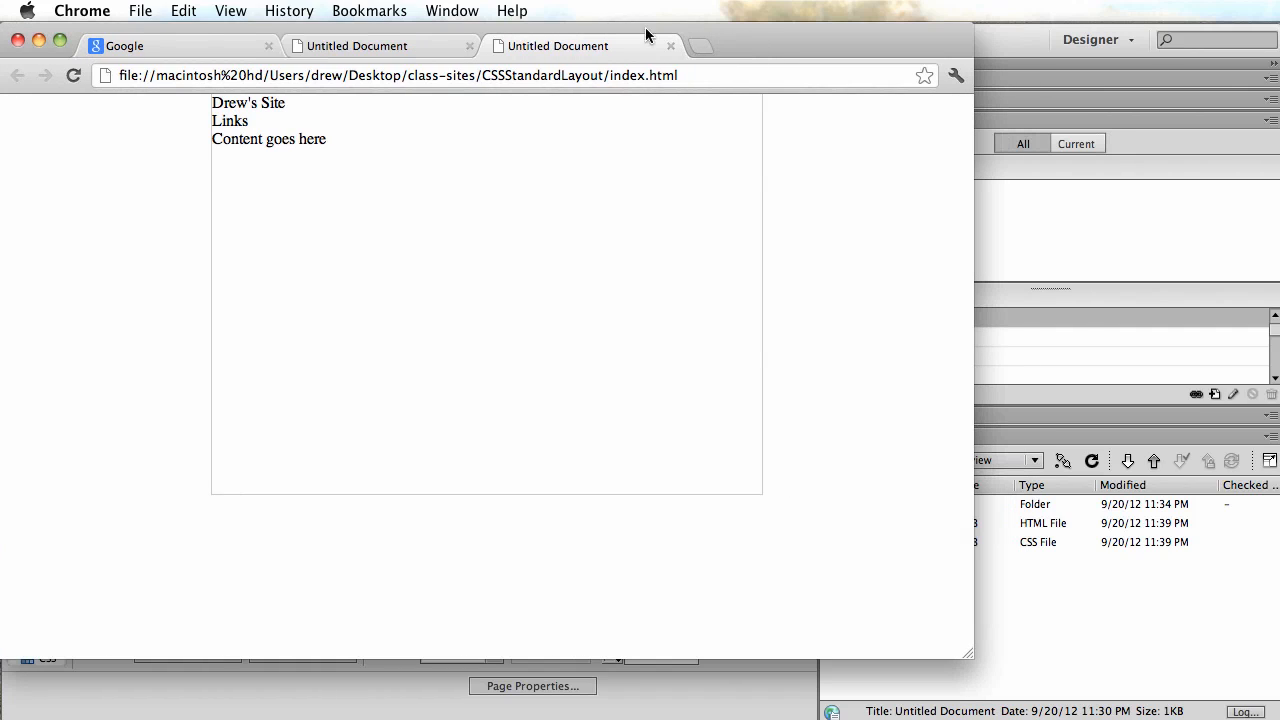
{"action": "key", "text": "super+Tab"}
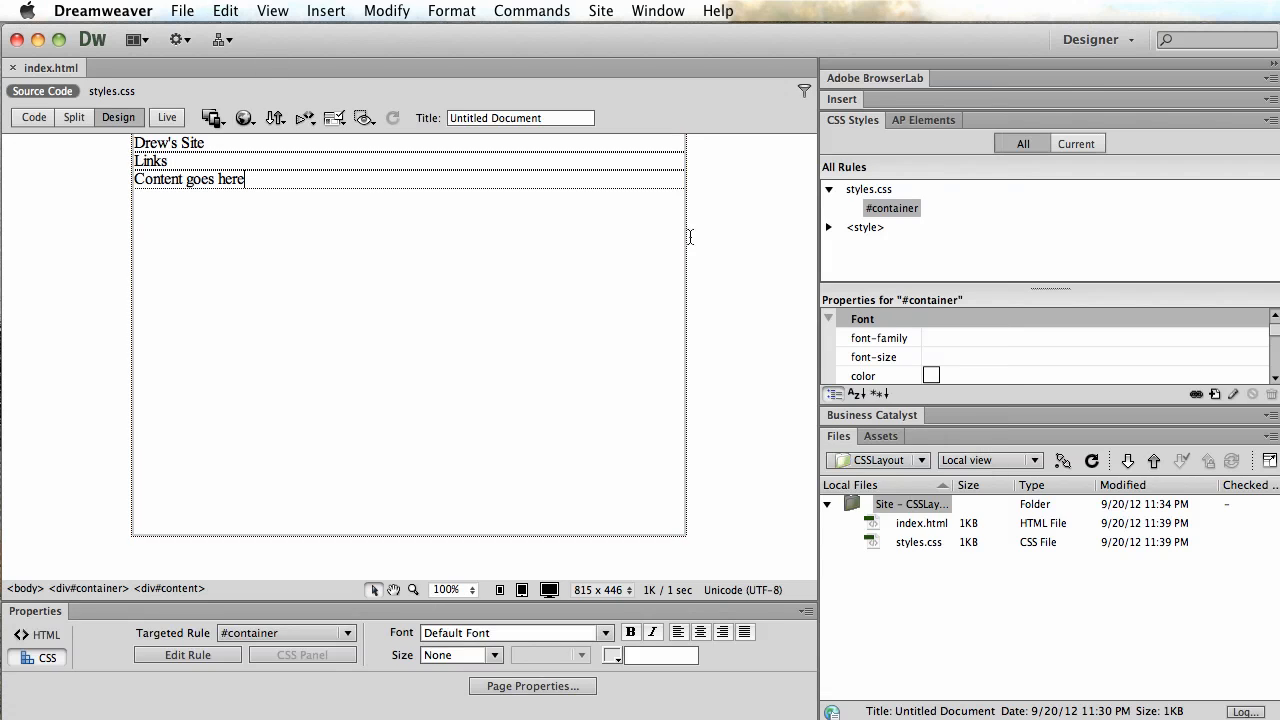